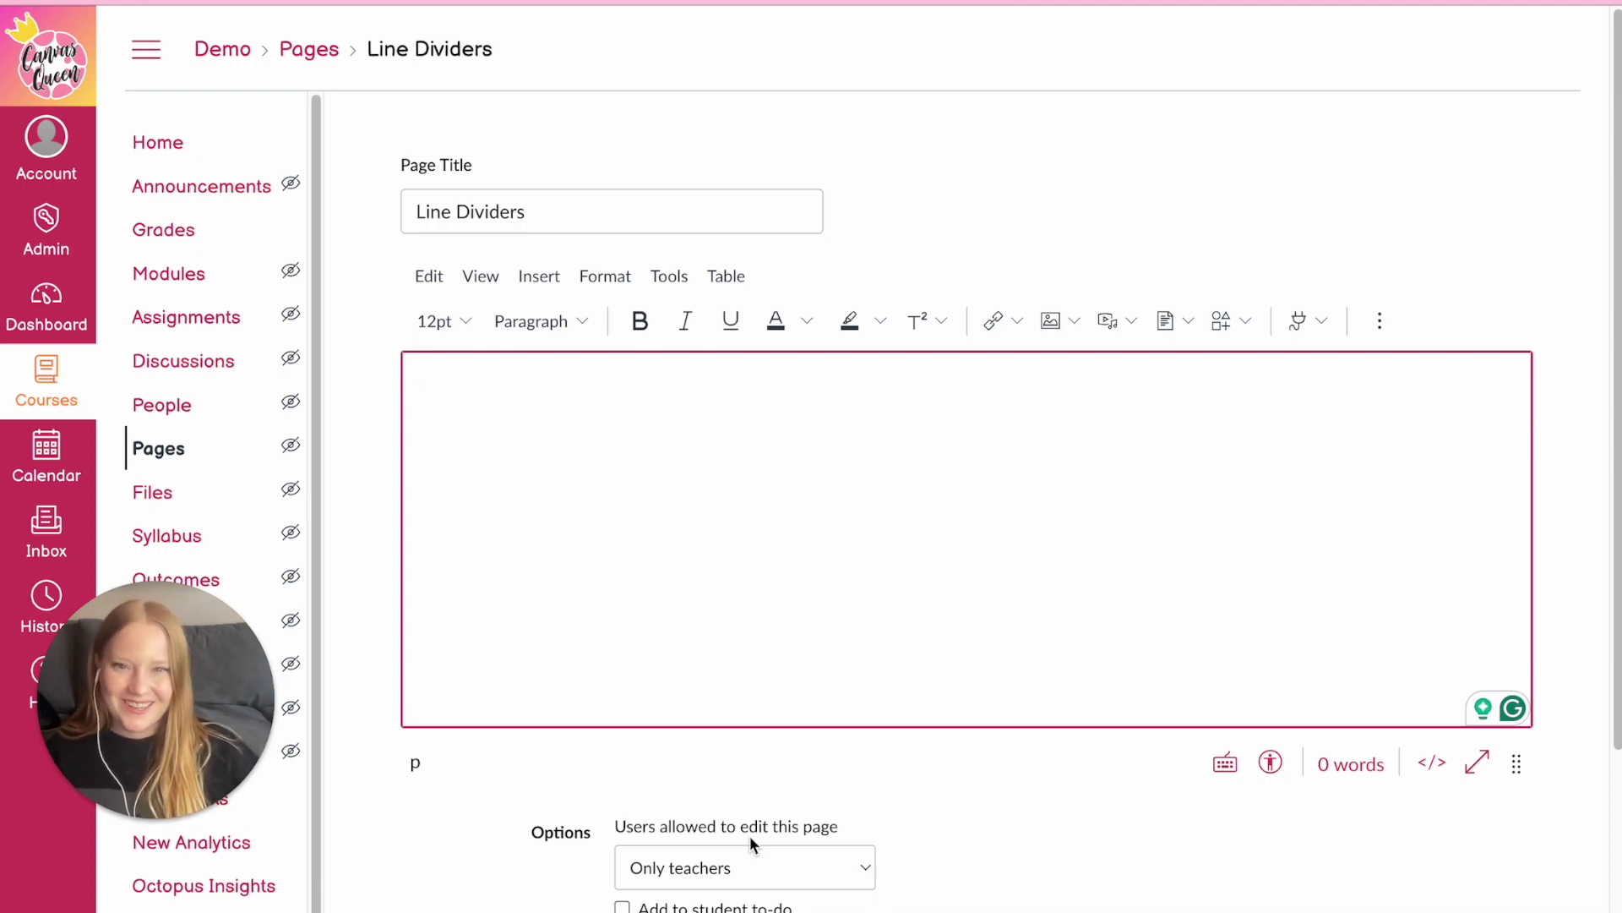
Open the list of insertable elements in the empty Line Dividers page body
{"action": "left_click", "coordinate": [540, 277]}
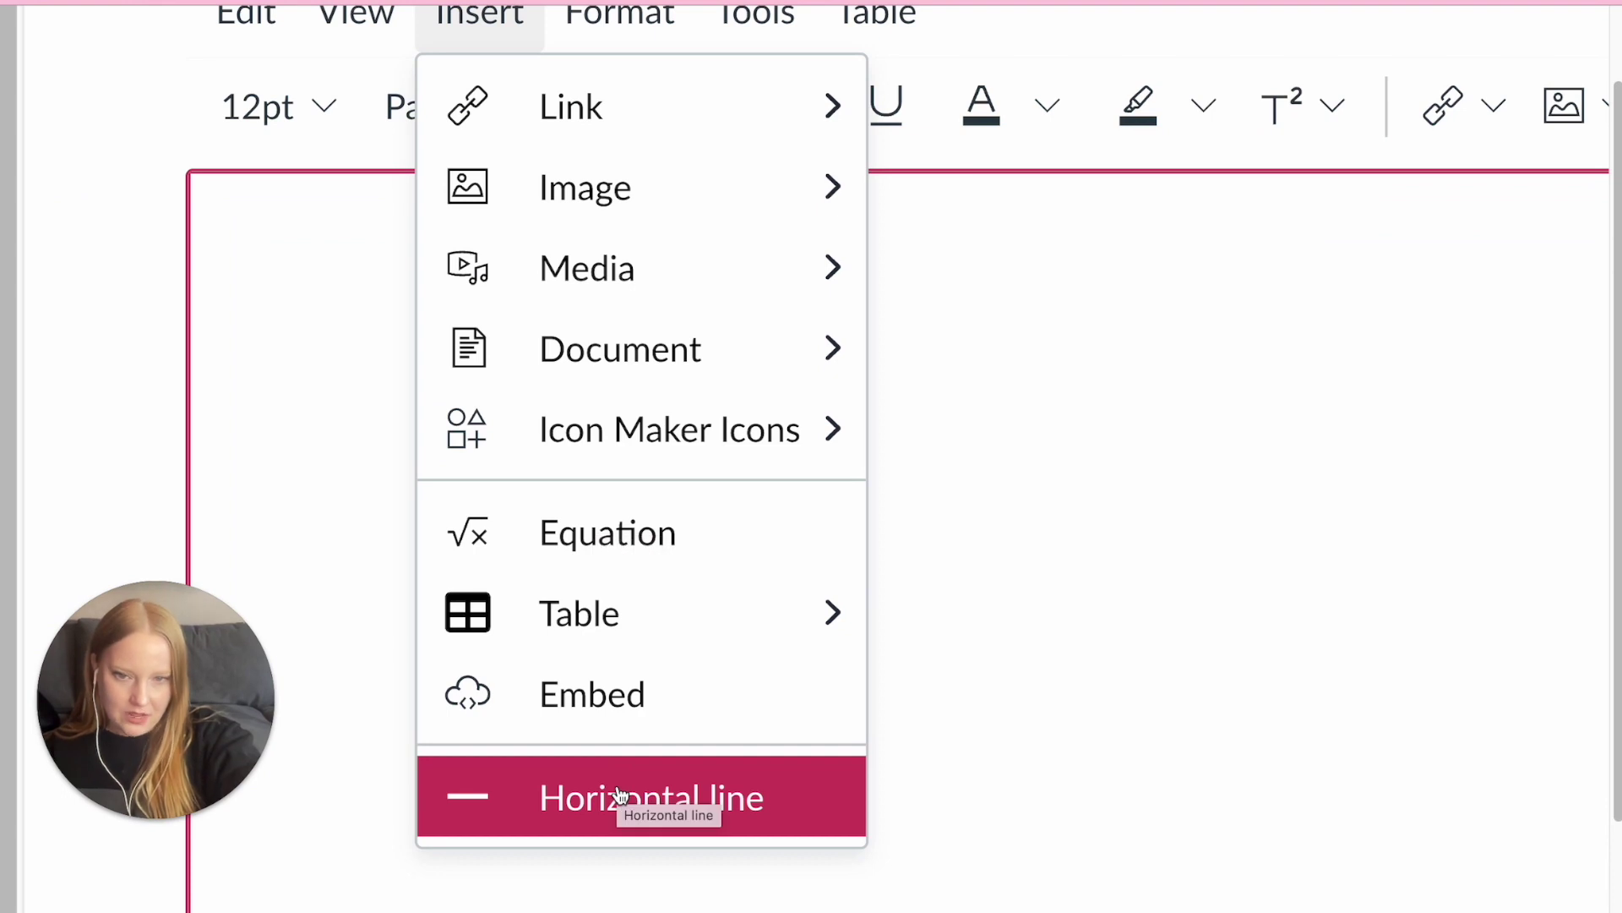
Insert a horizontal line with 'Title:' above it and 'Directions:' below it
{"action": "left_click", "coordinate": [619, 794]}
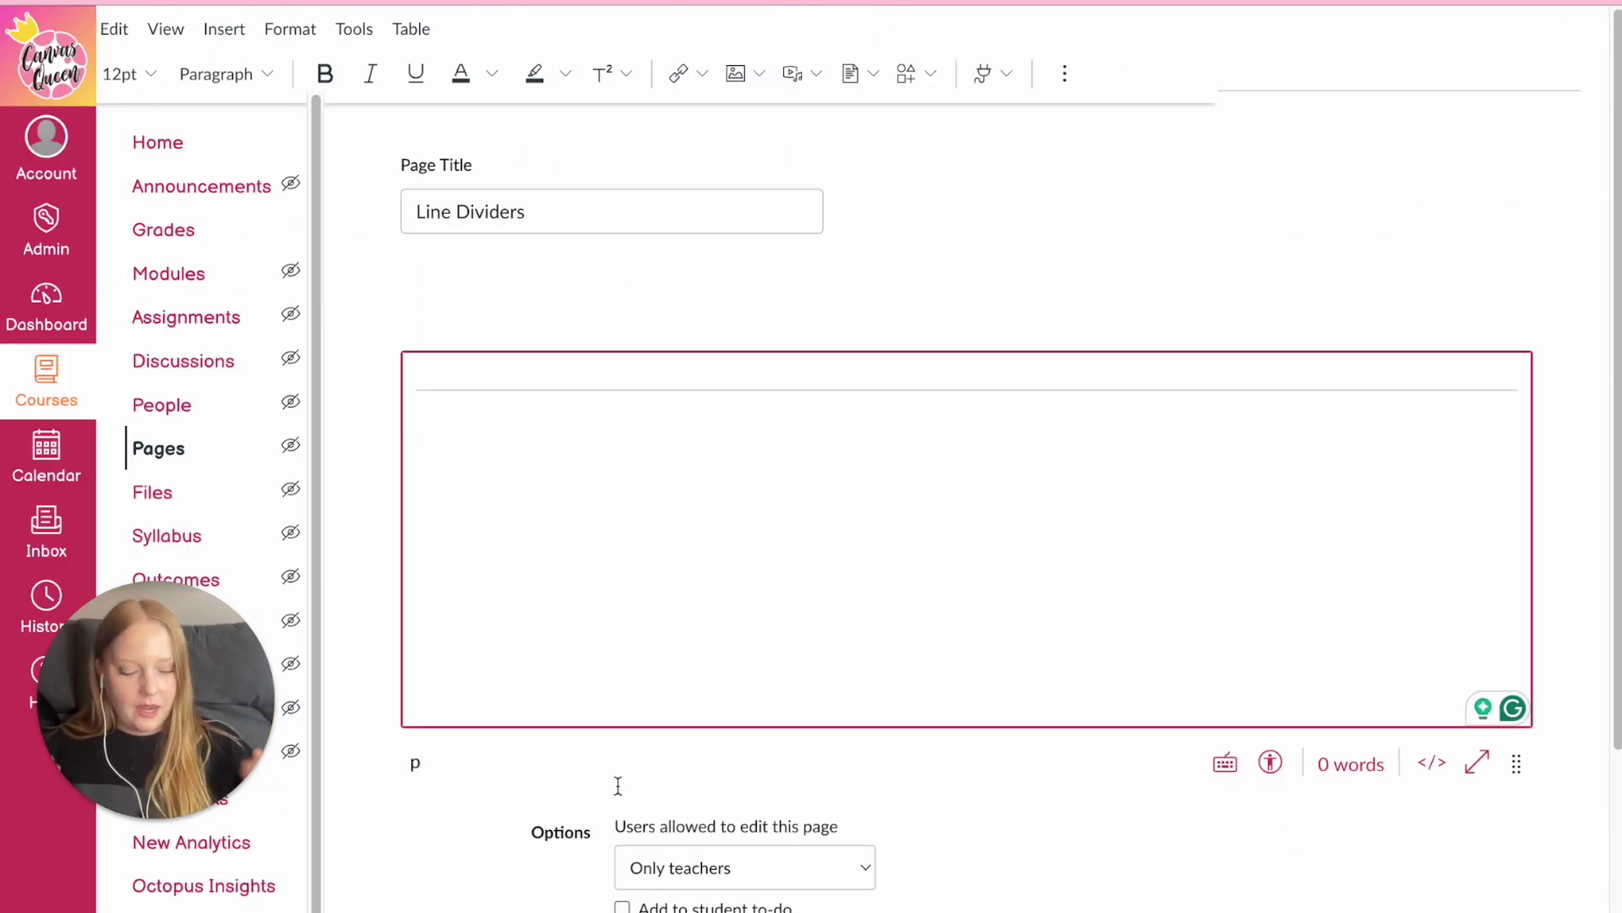
{"action": "key", "text": "Return"}
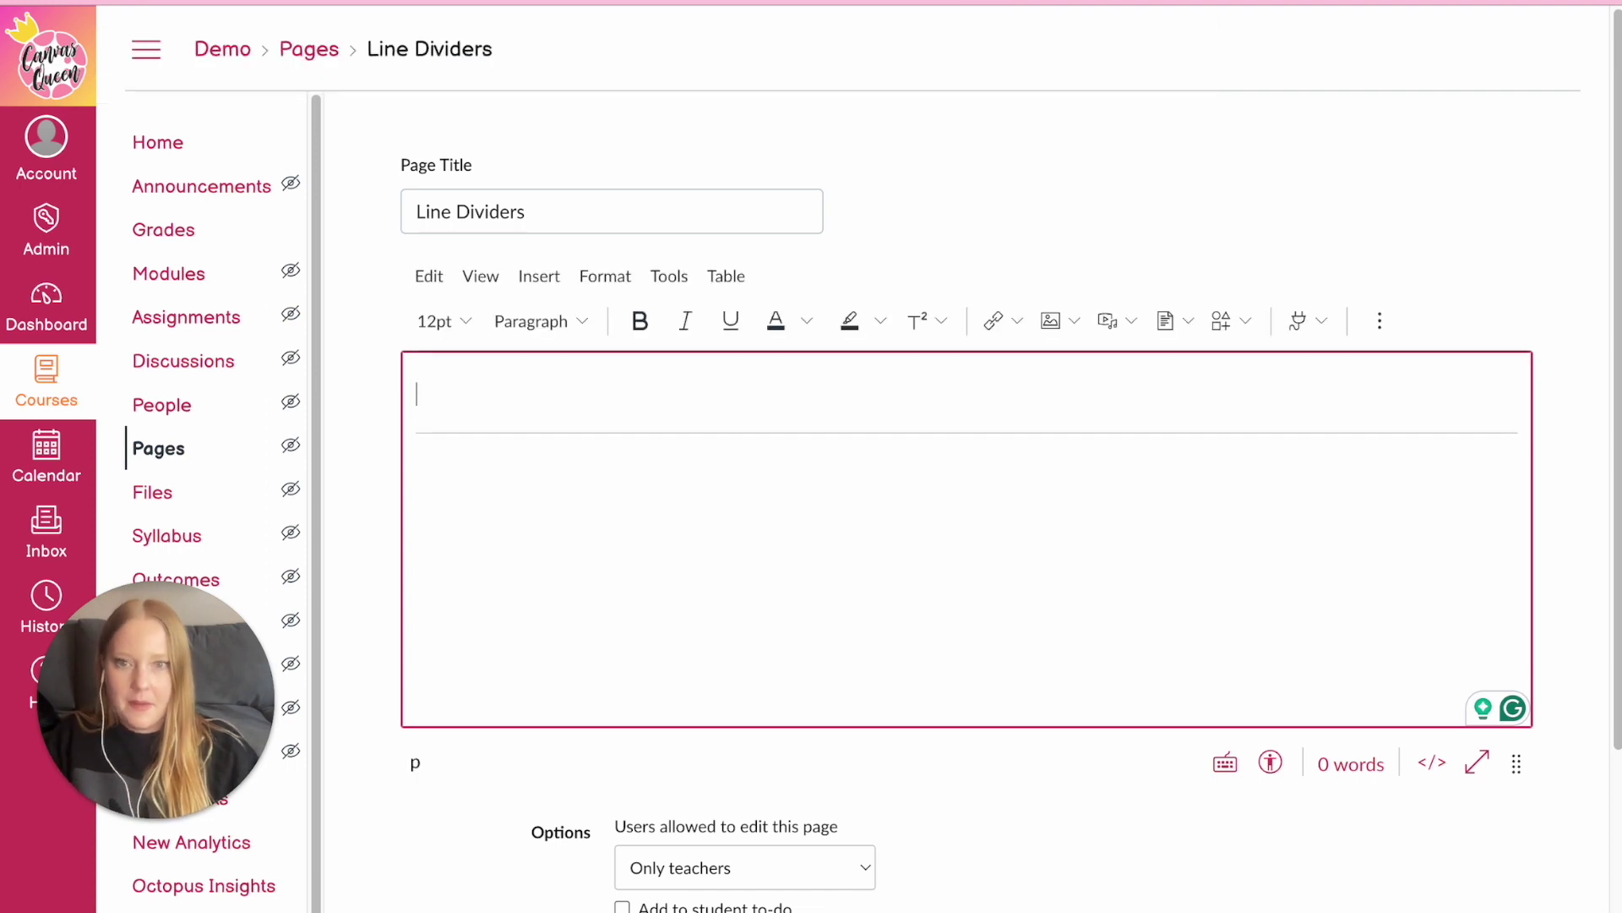
{"action": "type", "text": "Title:"}
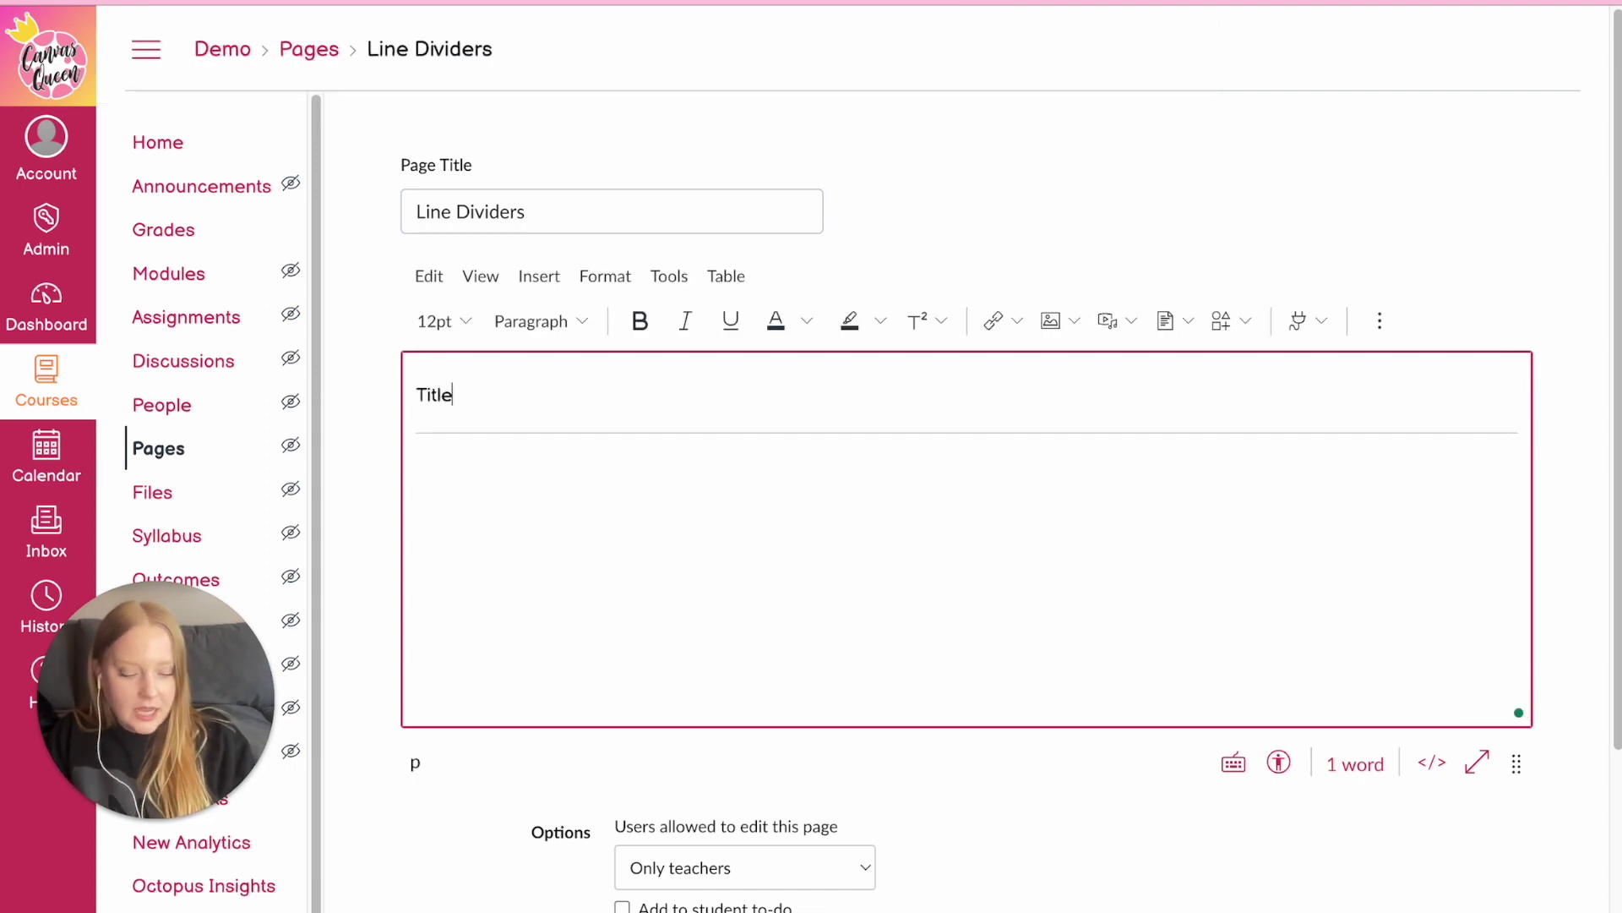
{"action": "left_click", "coordinate": [416, 471]}
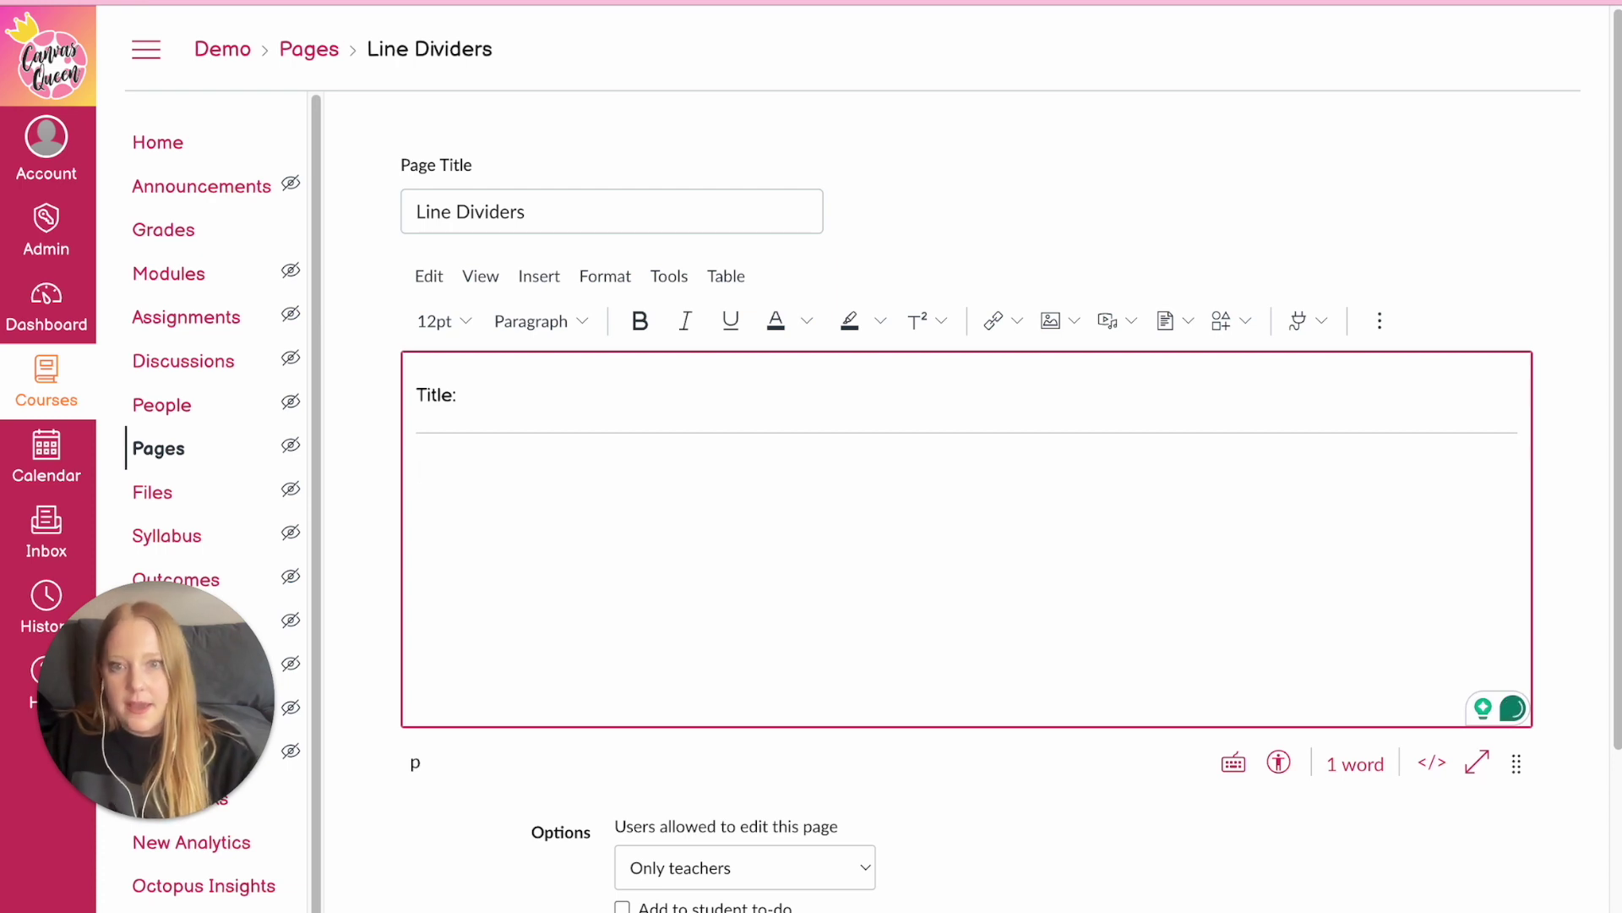
{"action": "type", "text": "Dir"}
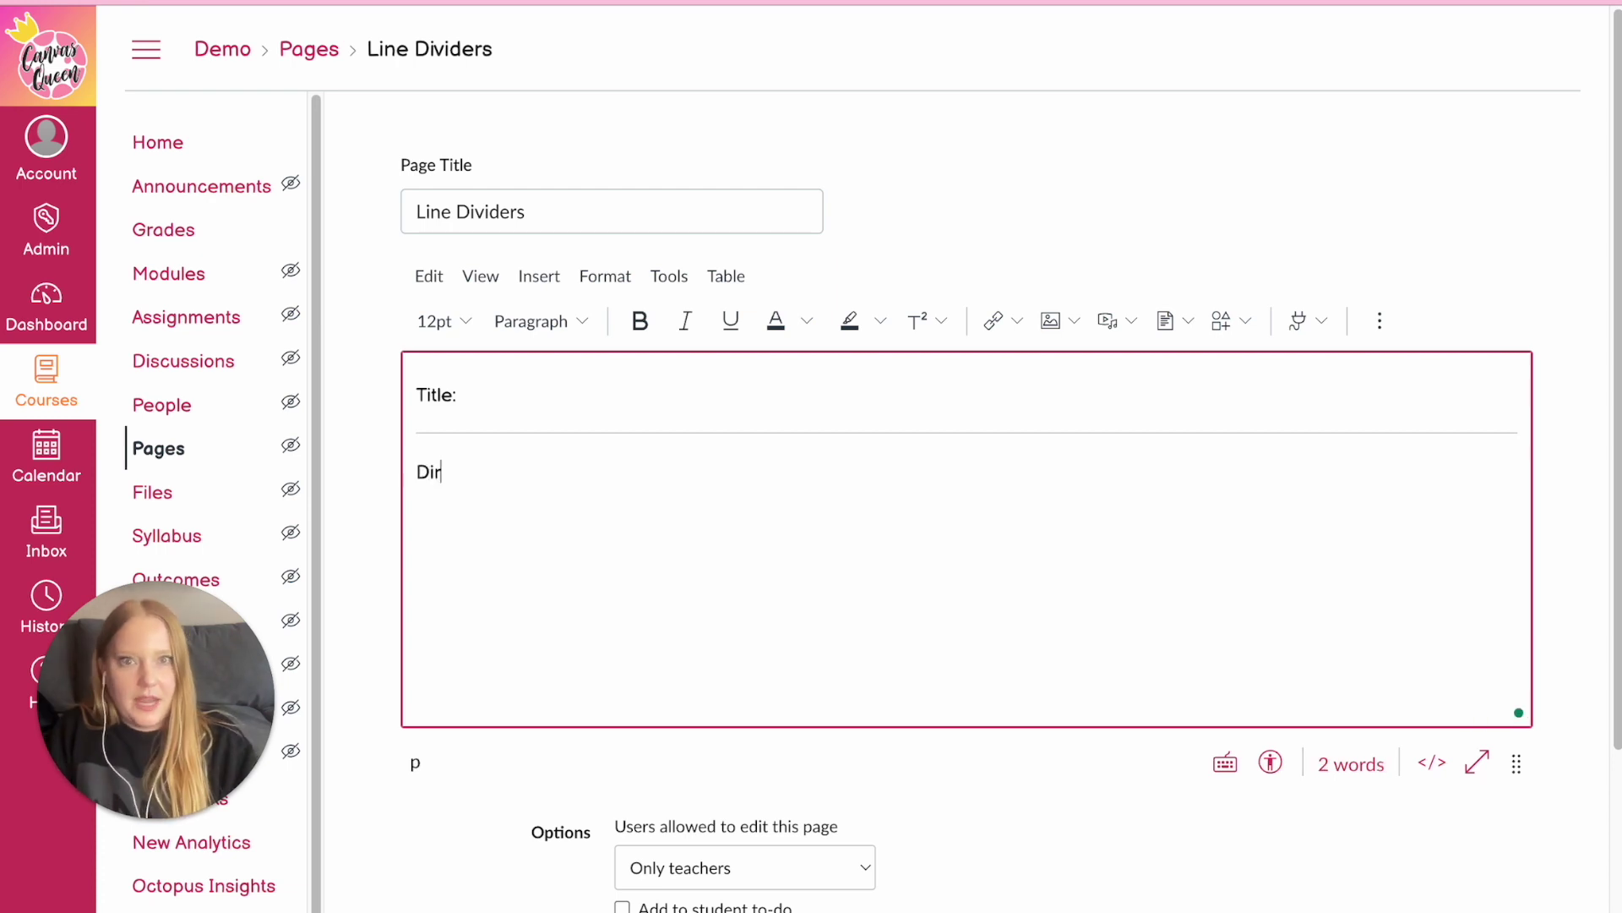
{"action": "type", "text": "ections:"}
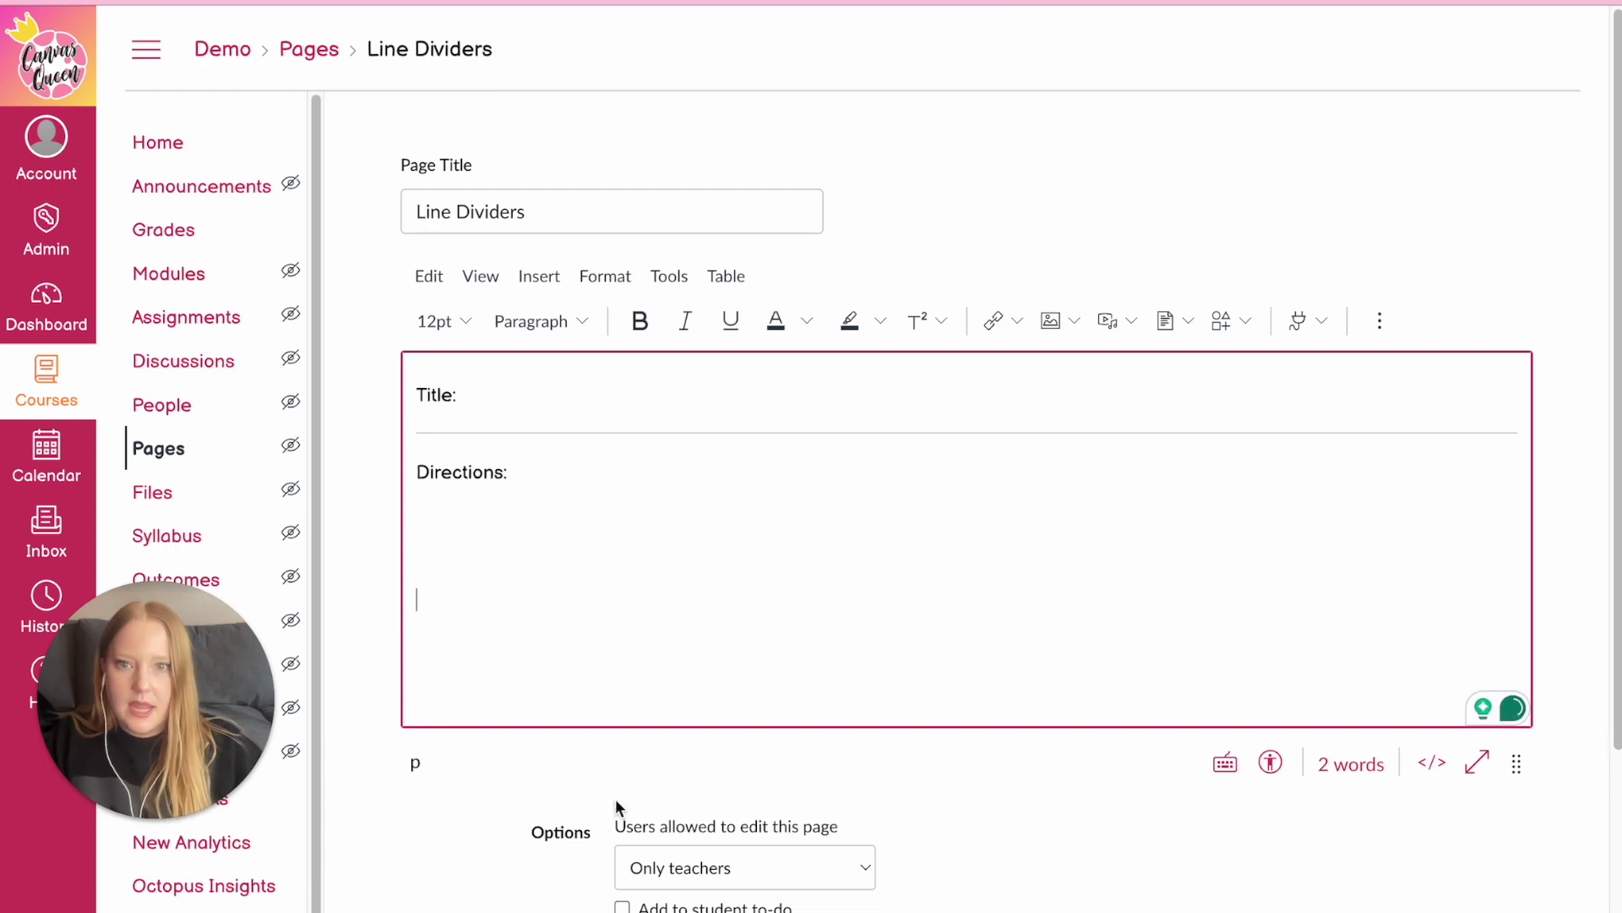
Add a second horizontal line below Directions:, followed by 'Submission Details:'
{"action": "left_click", "coordinate": [540, 277]}
{"action": "left_click", "coordinate": [573, 647]}
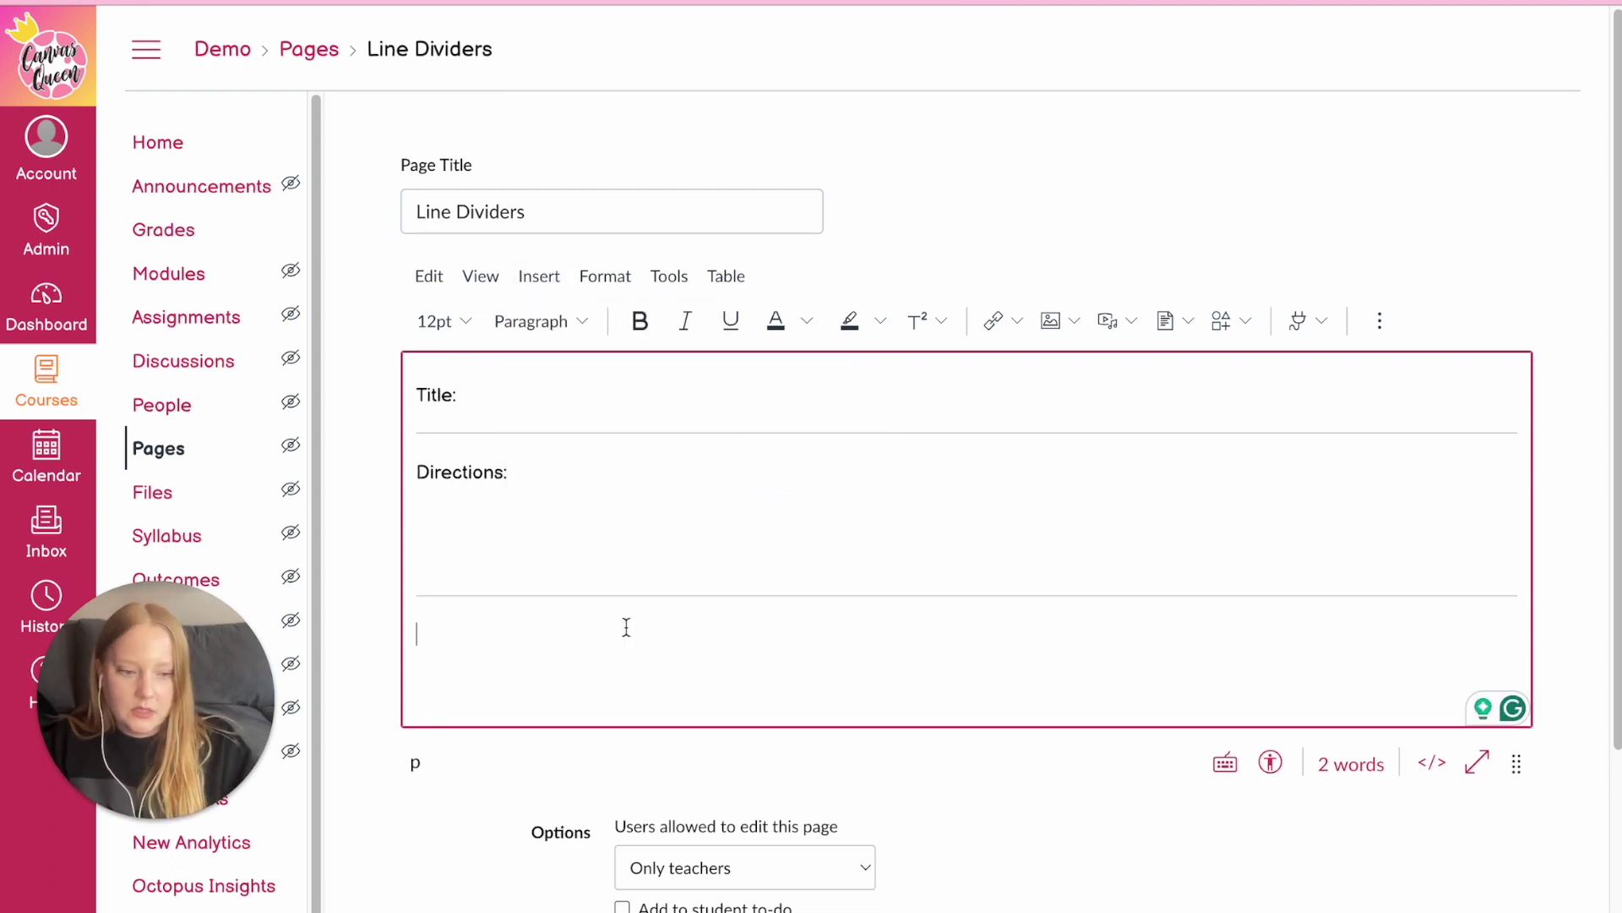
{"action": "type", "text": "S"}
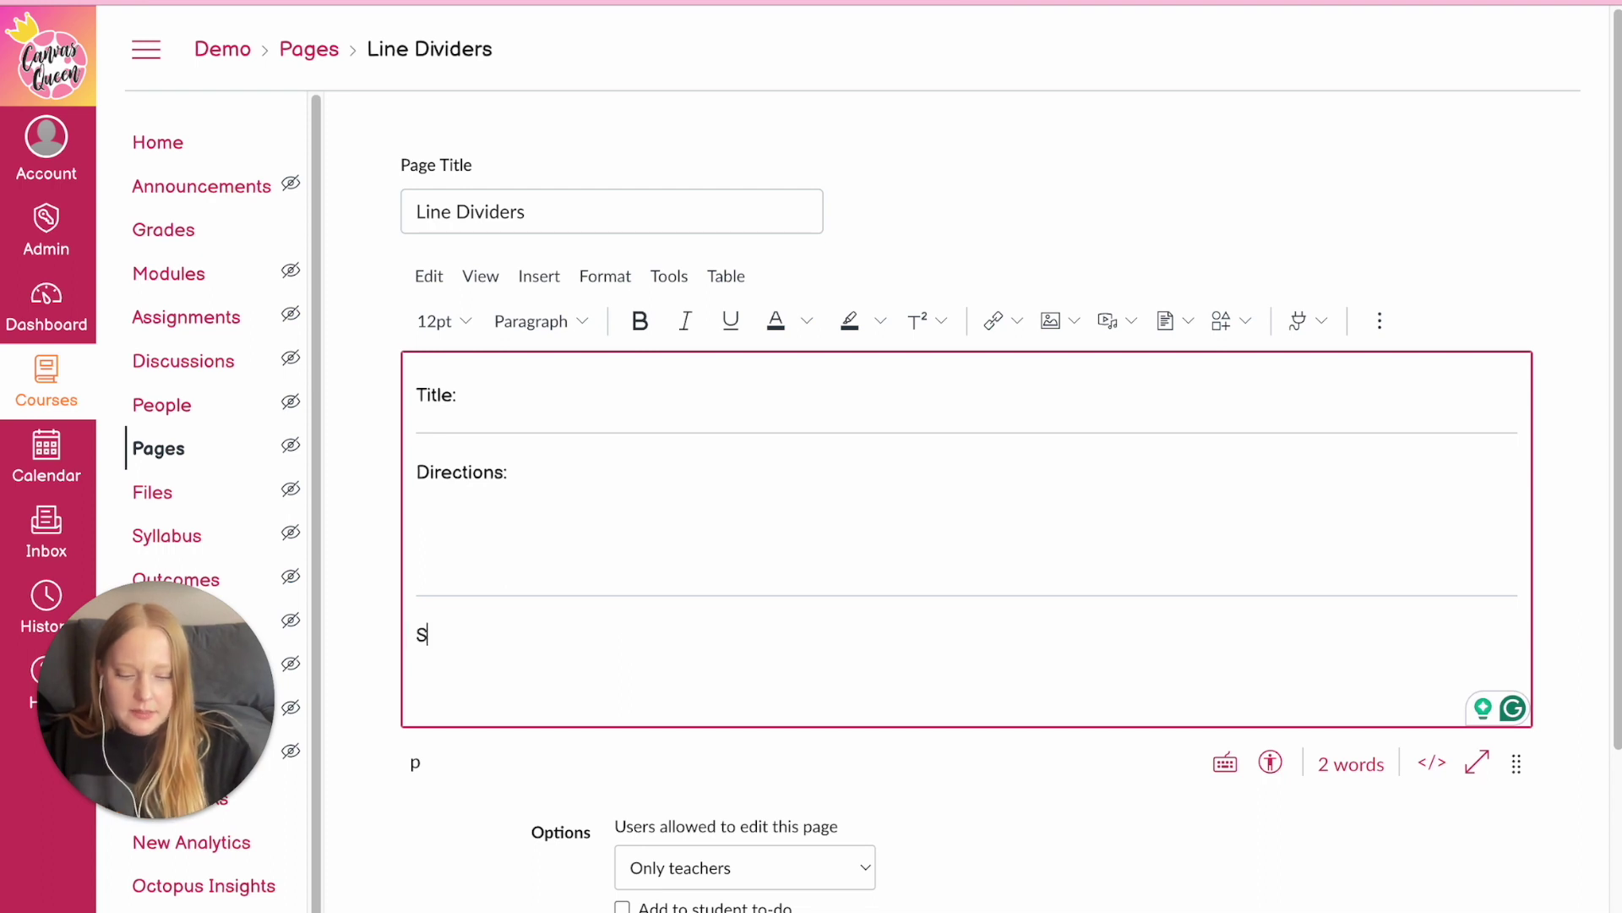
{"action": "type", "text": "ubmission Details"}
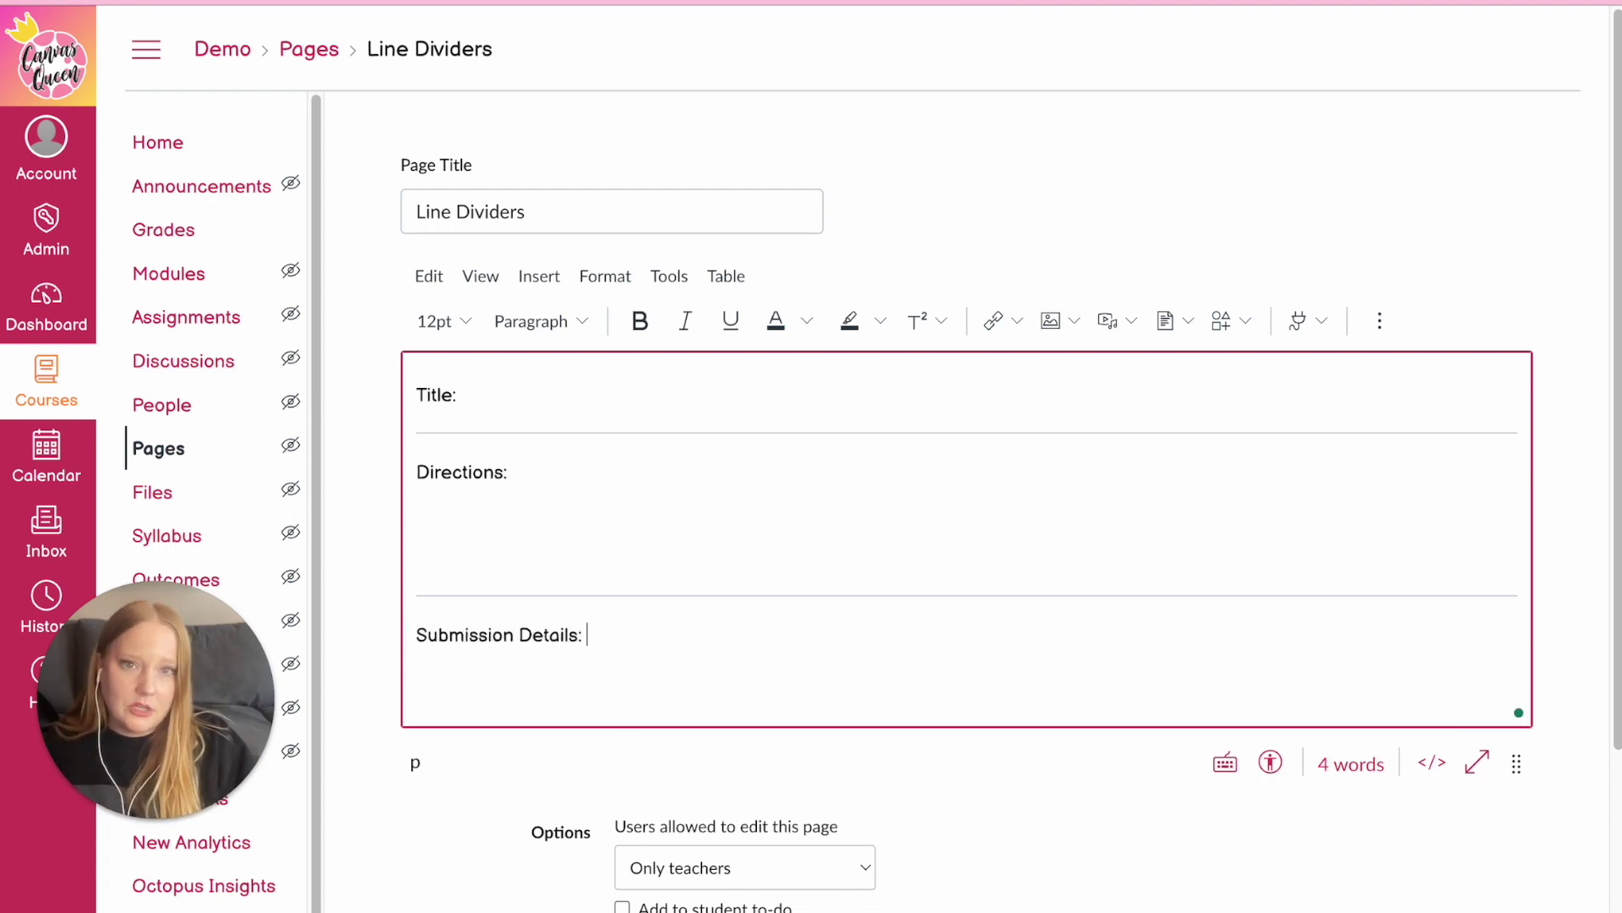
{"action": "type", "text": ":"}
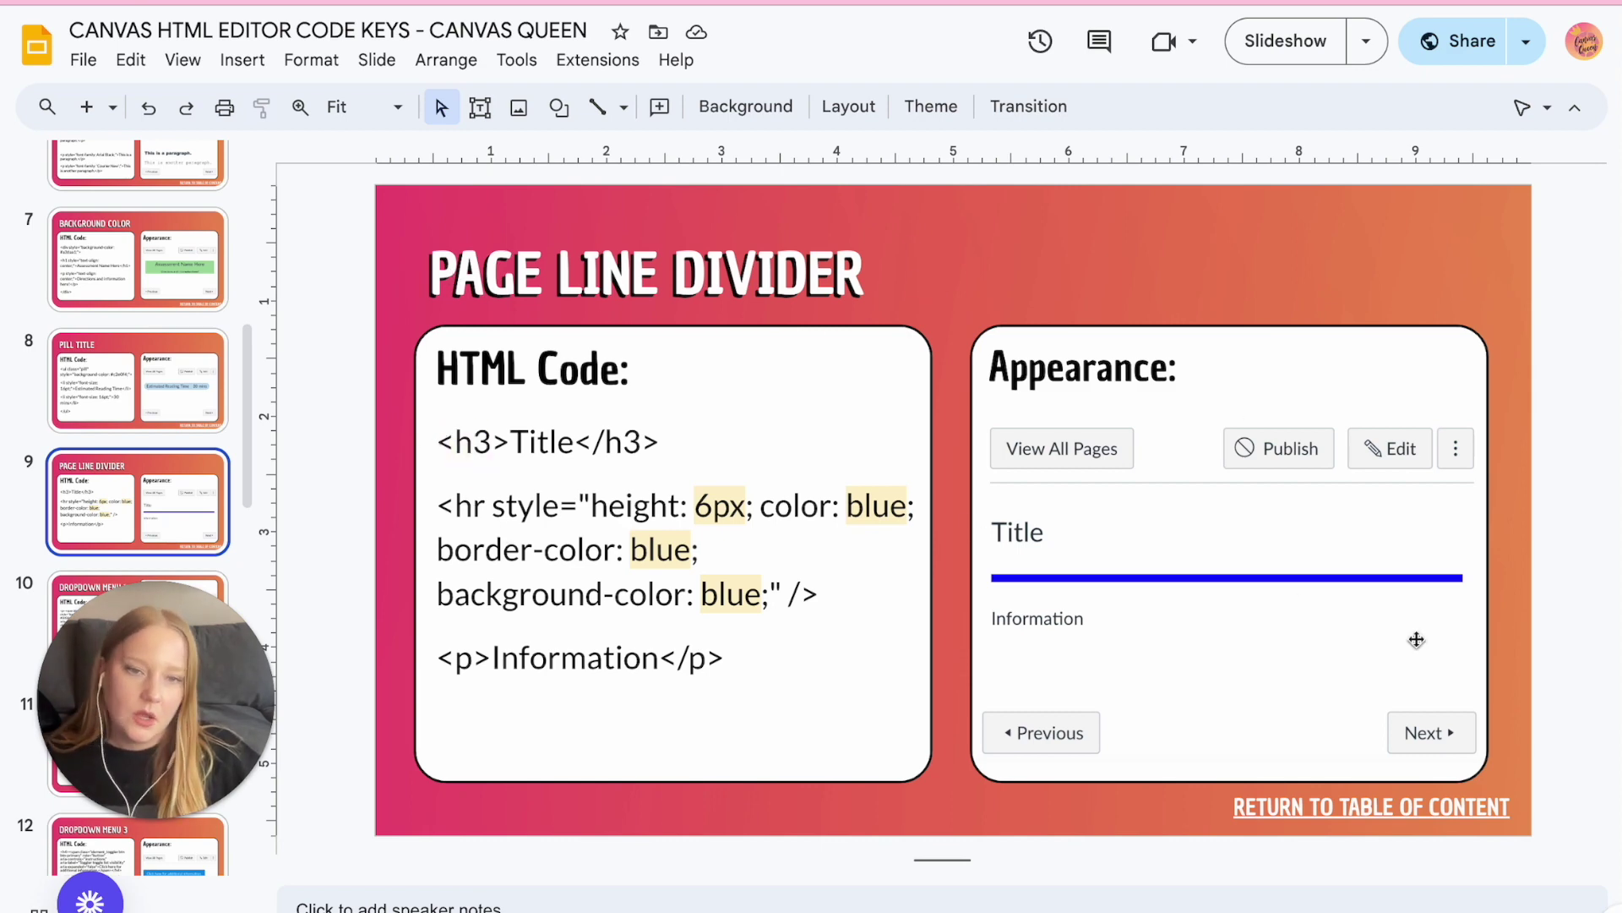
Copy the styled 6px blue <hr> line from the Page Line Divider slide's HTML Code box
{"action": "double_click", "coordinate": [873, 508]}
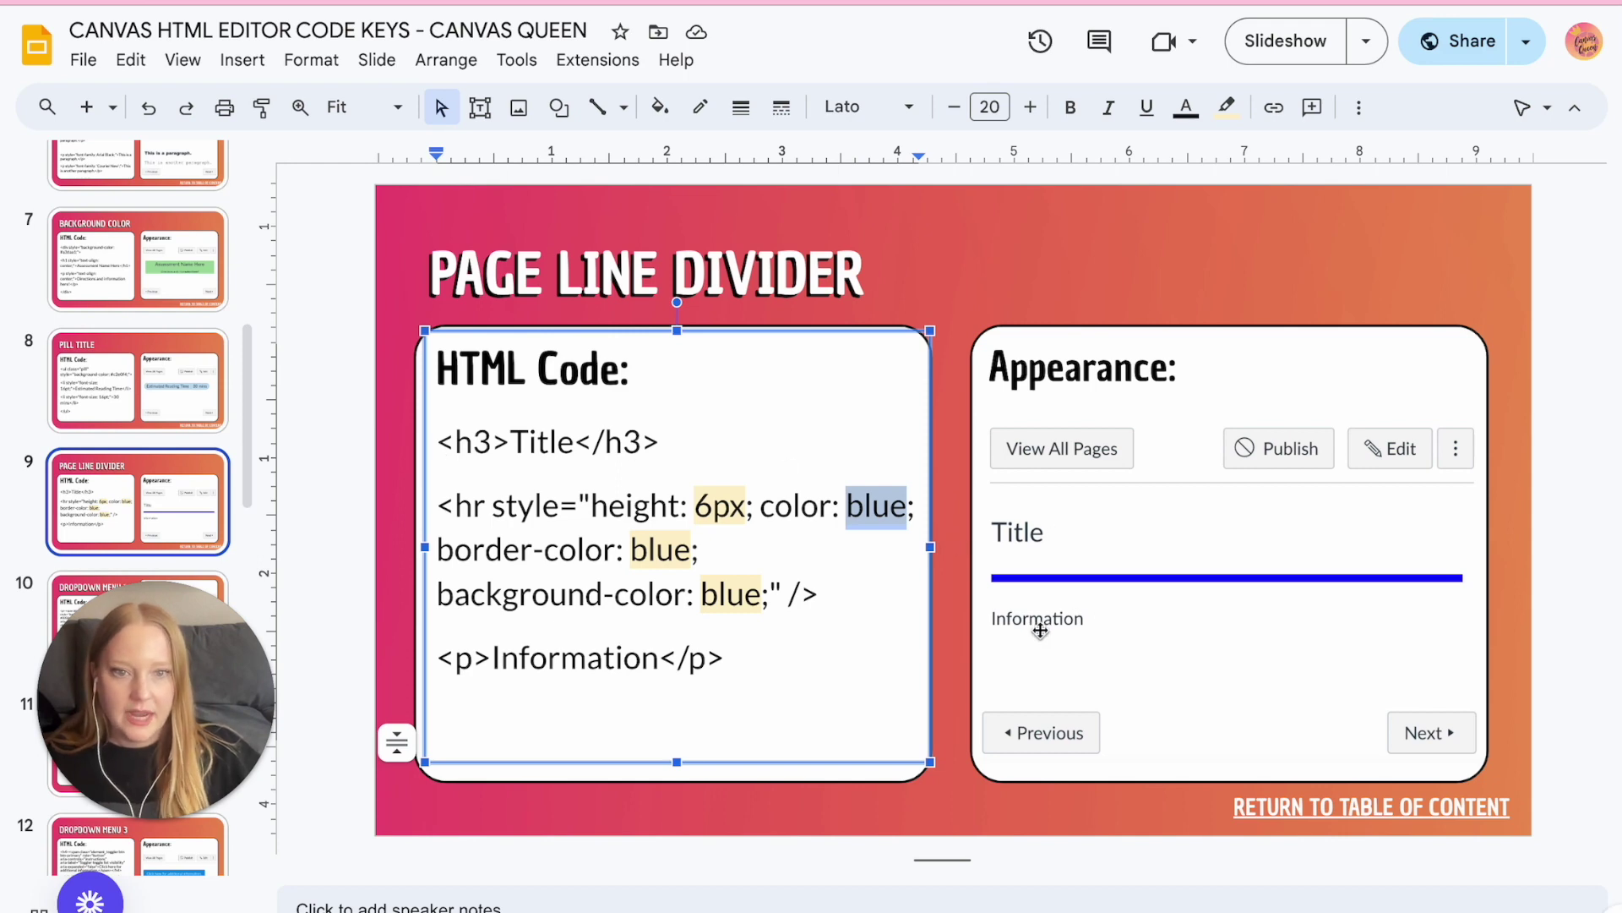
{"action": "left_click_drag", "start_coordinate": [836, 593], "coordinate": [445, 515]}
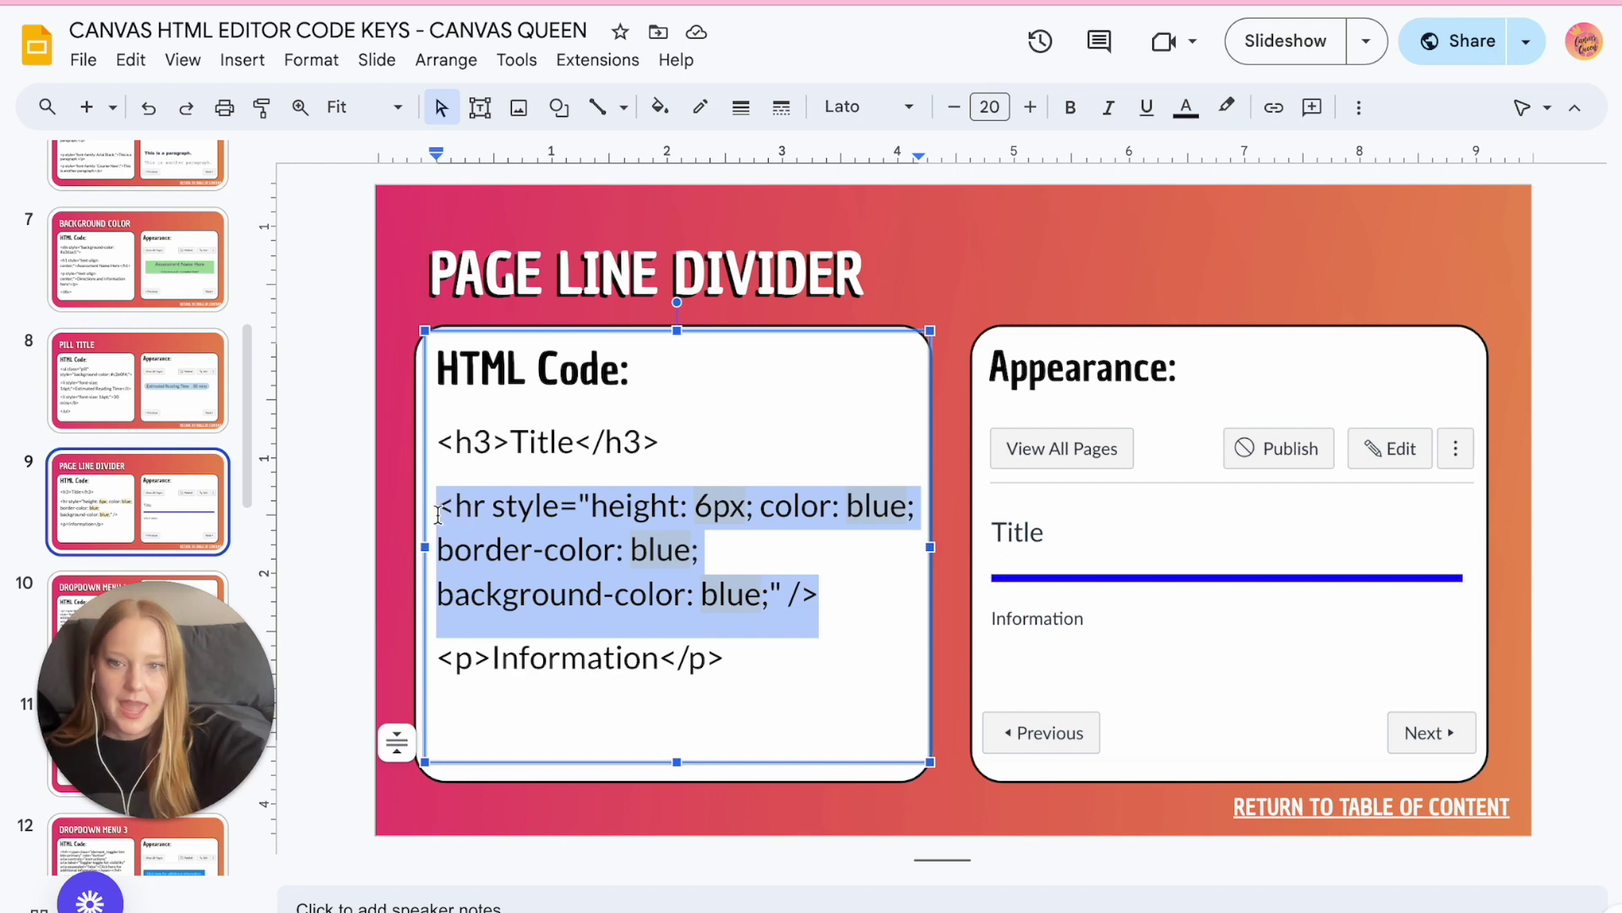
{"action": "scroll", "coordinate": [439, 507], "scroll_direction": "up", "scroll_amount": 3}
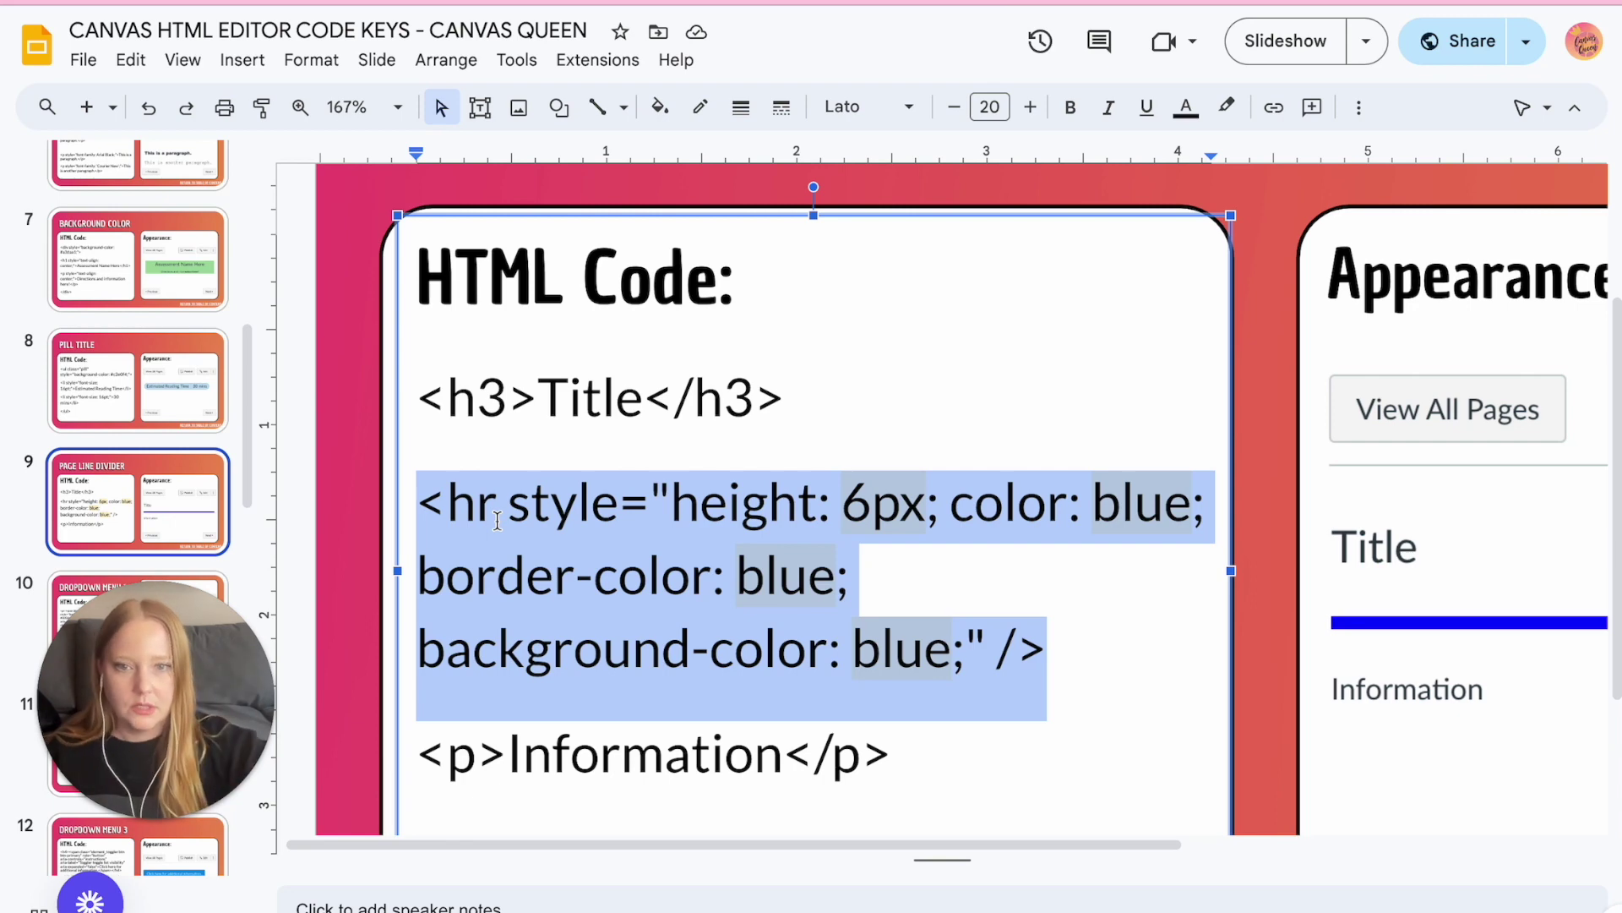
{"action": "scroll", "coordinate": [498, 520], "scroll_direction": "down", "scroll_amount": 2}
{"action": "right_click", "coordinate": [498, 520]}
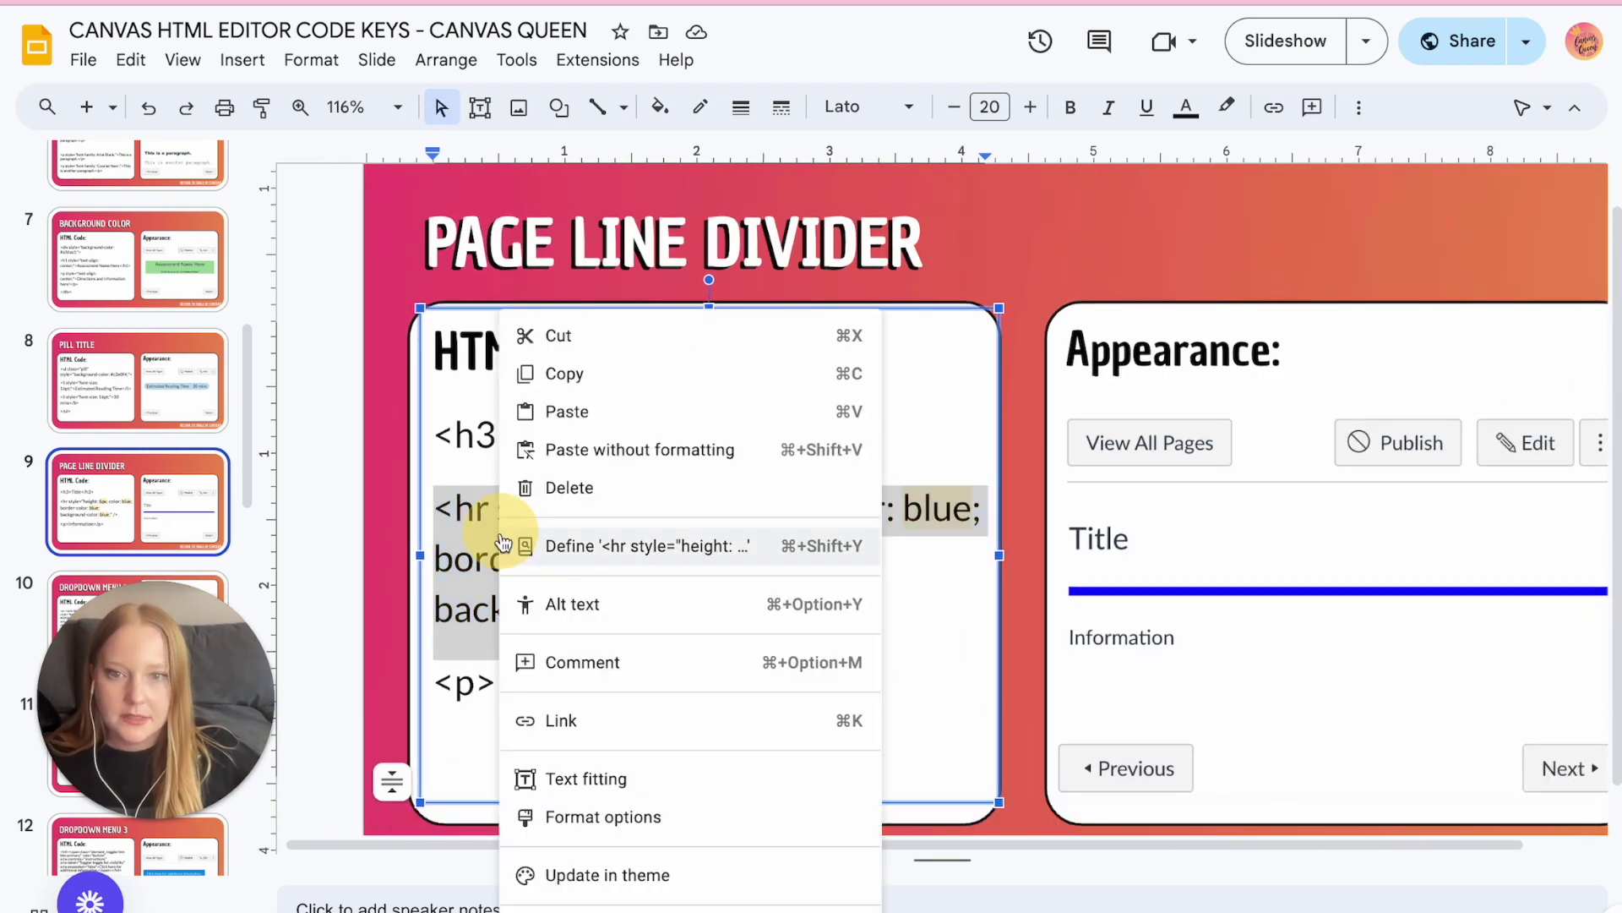
{"action": "left_click", "coordinate": [545, 369]}
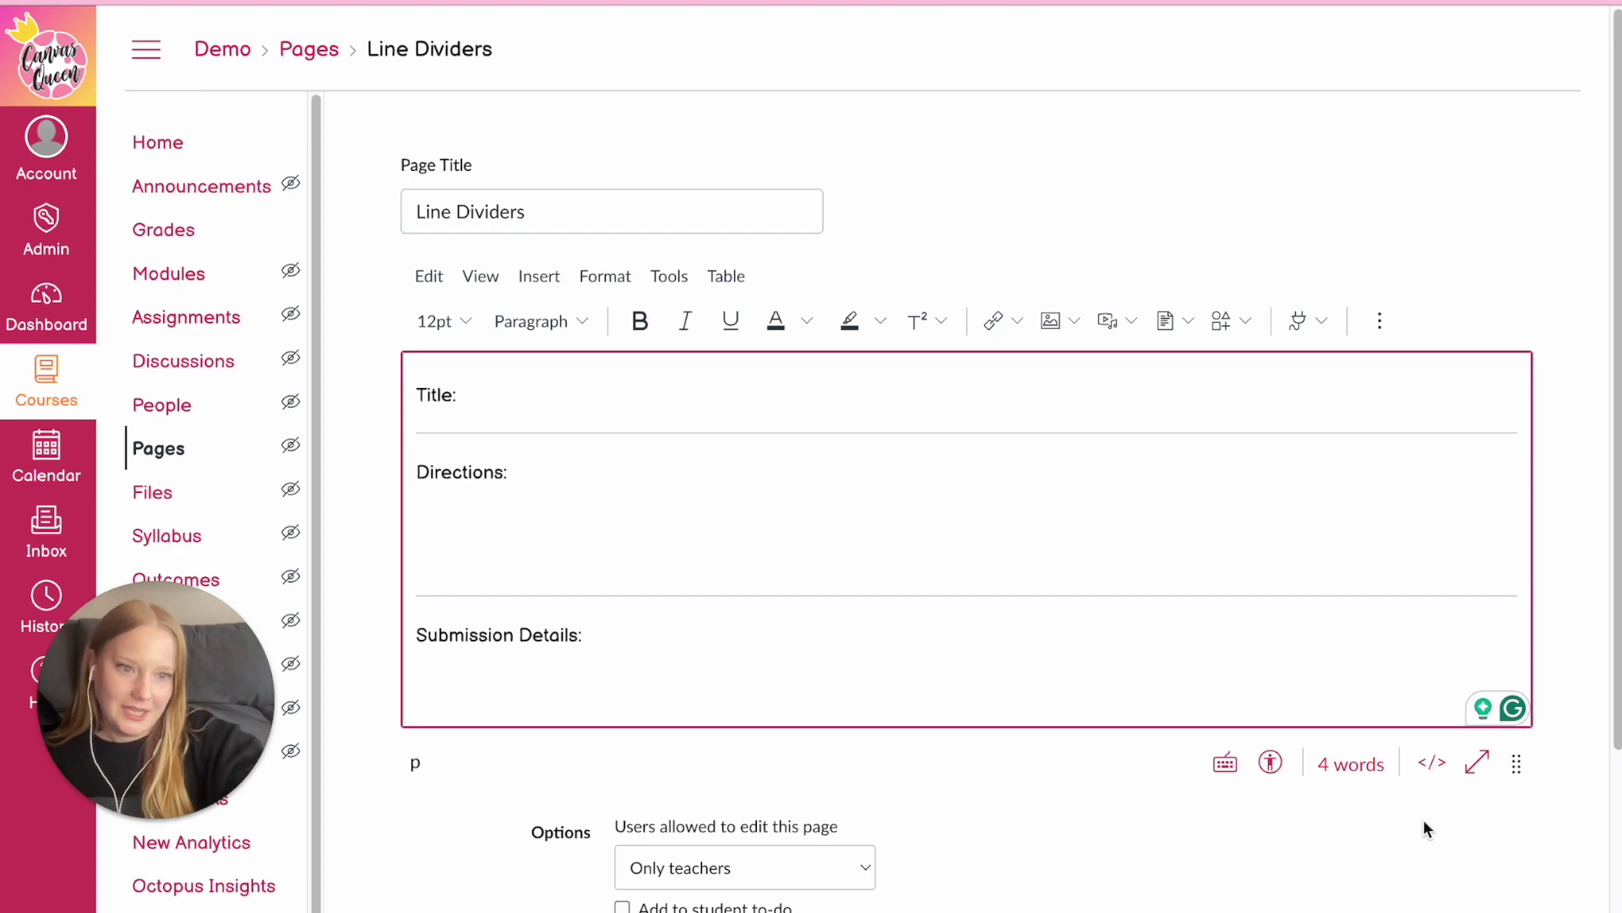
Paste the copied 6px blue style into both <hr /> tags in the HTML editor, then return to rich-text view
{"action": "left_click", "coordinate": [1432, 767]}
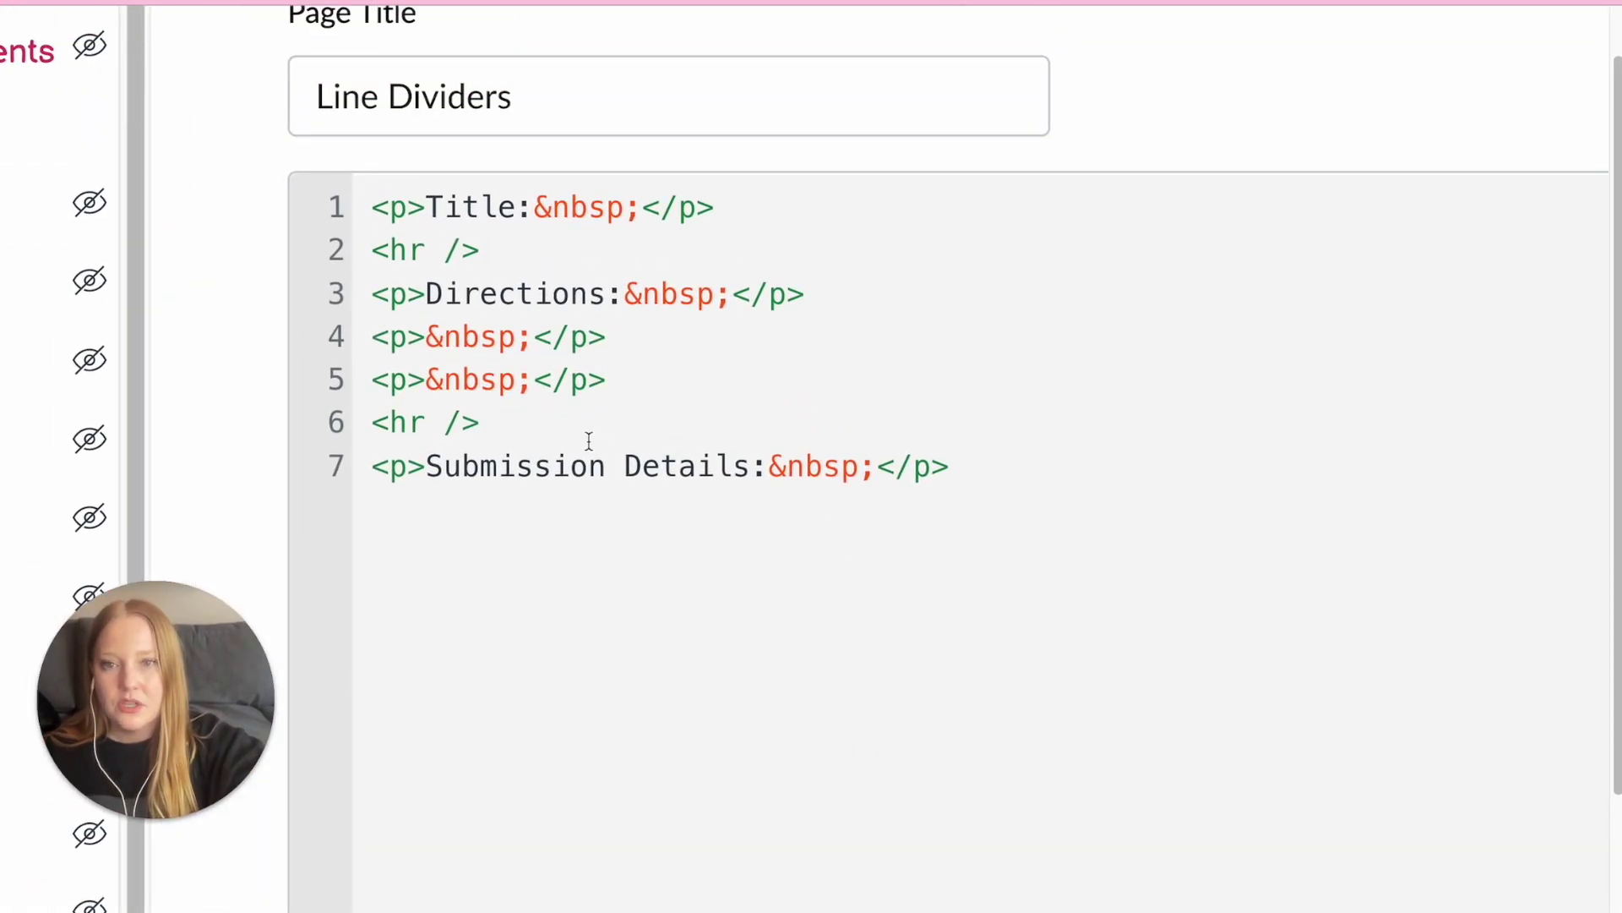
{"action": "double_click", "coordinate": [439, 252]}
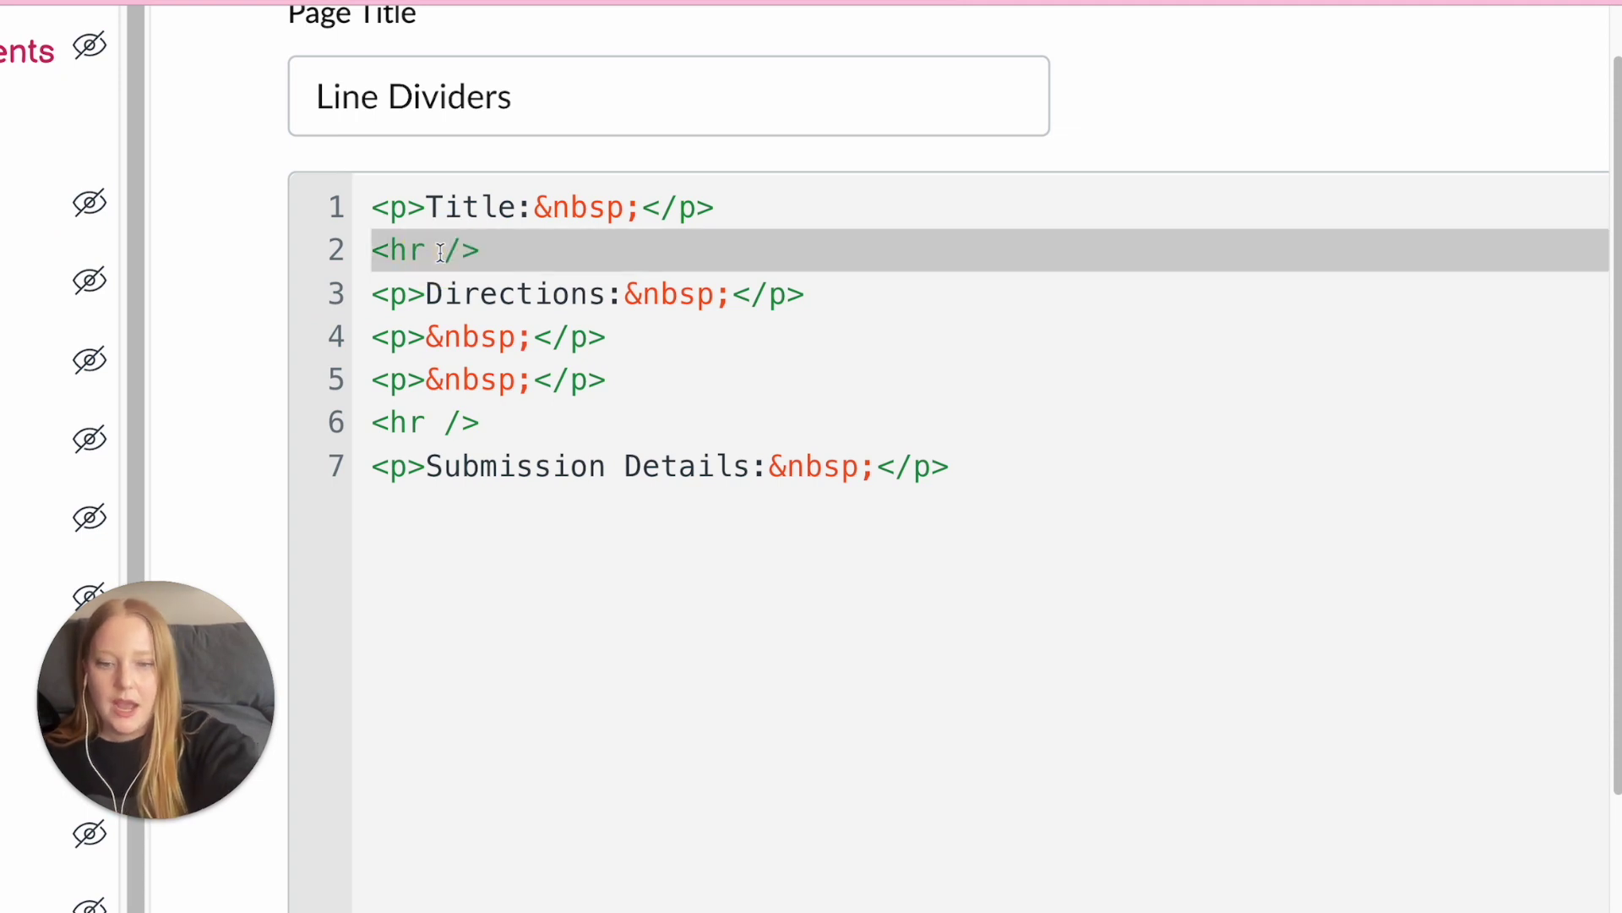
{"action": "key", "text": "ctrl+v"}
{"action": "left_click", "coordinate": [414, 423]}
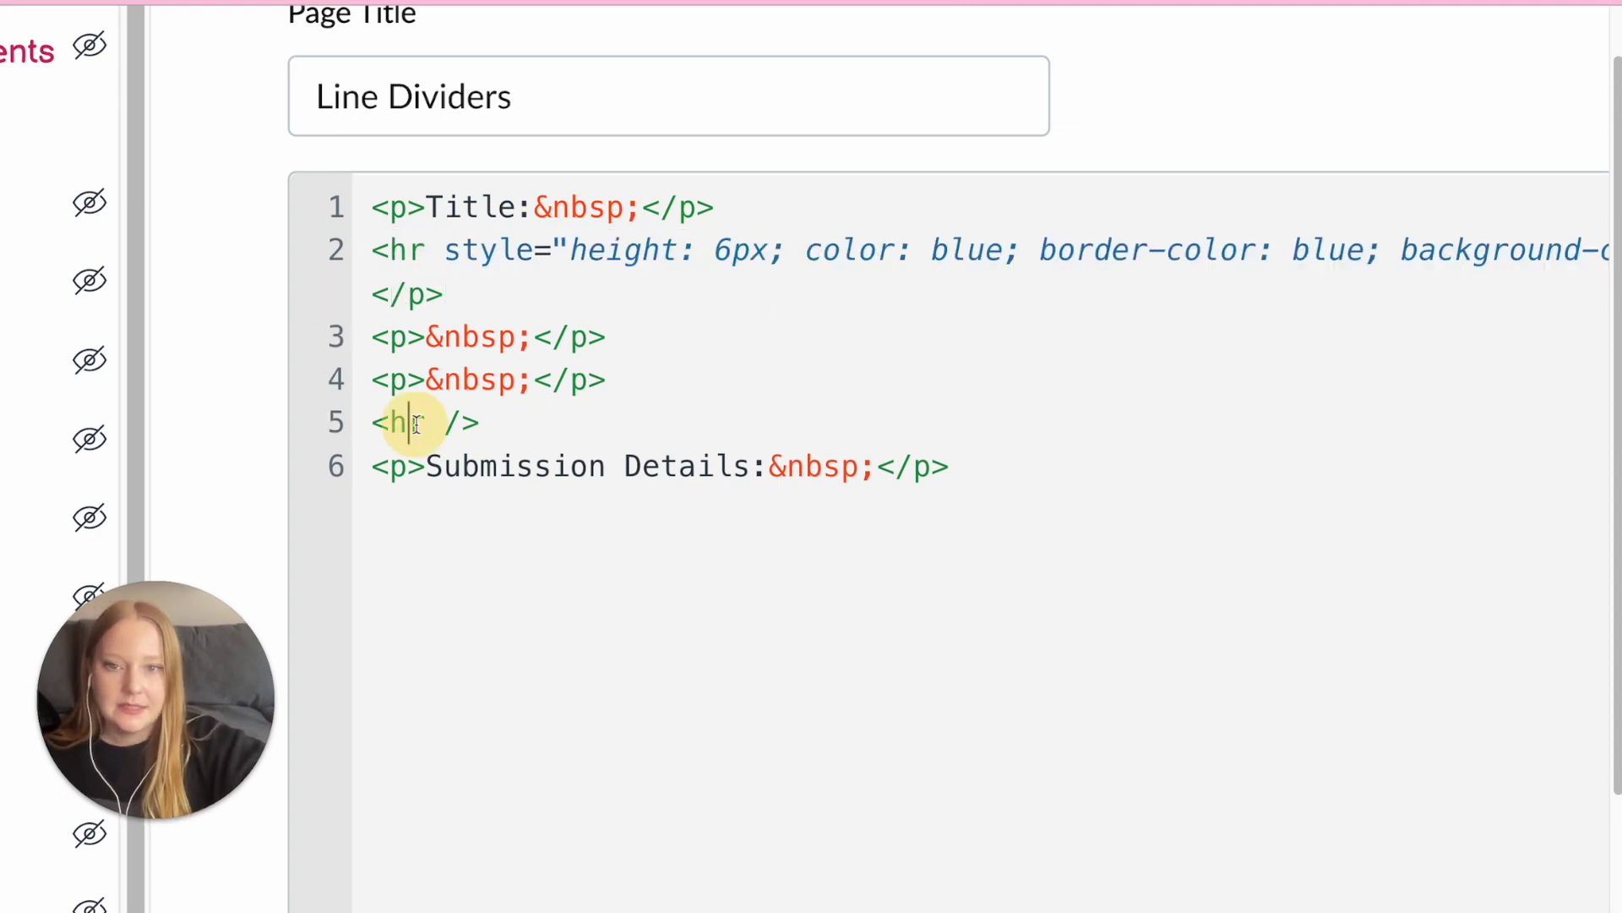
{"action": "double_click", "coordinate": [434, 423]}
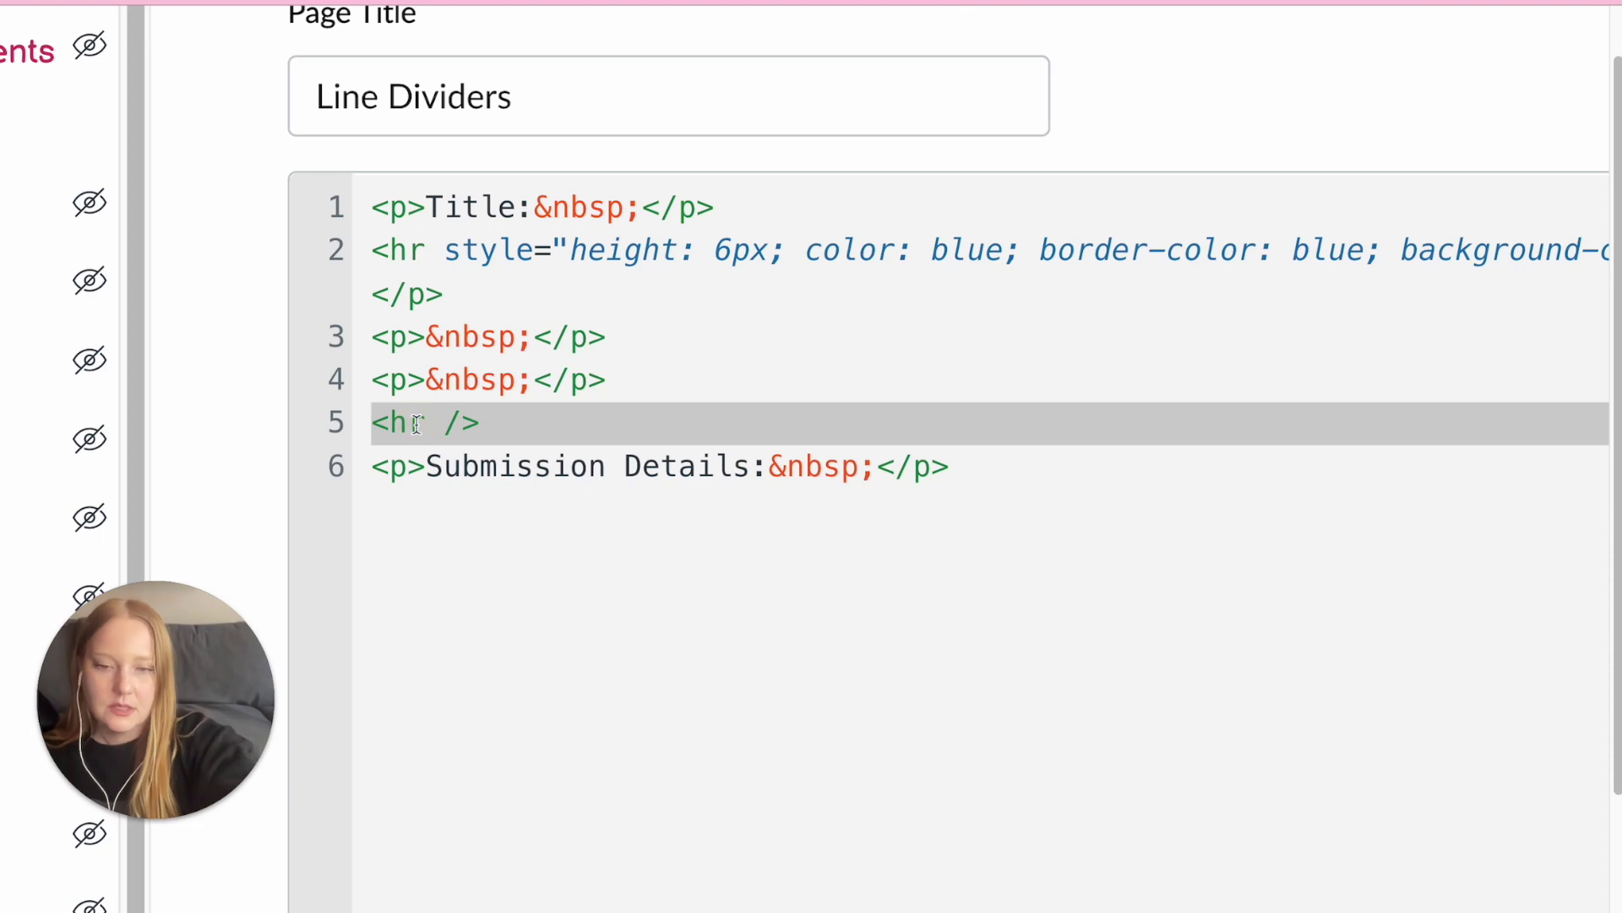
{"action": "key", "text": "ctrl+v"}
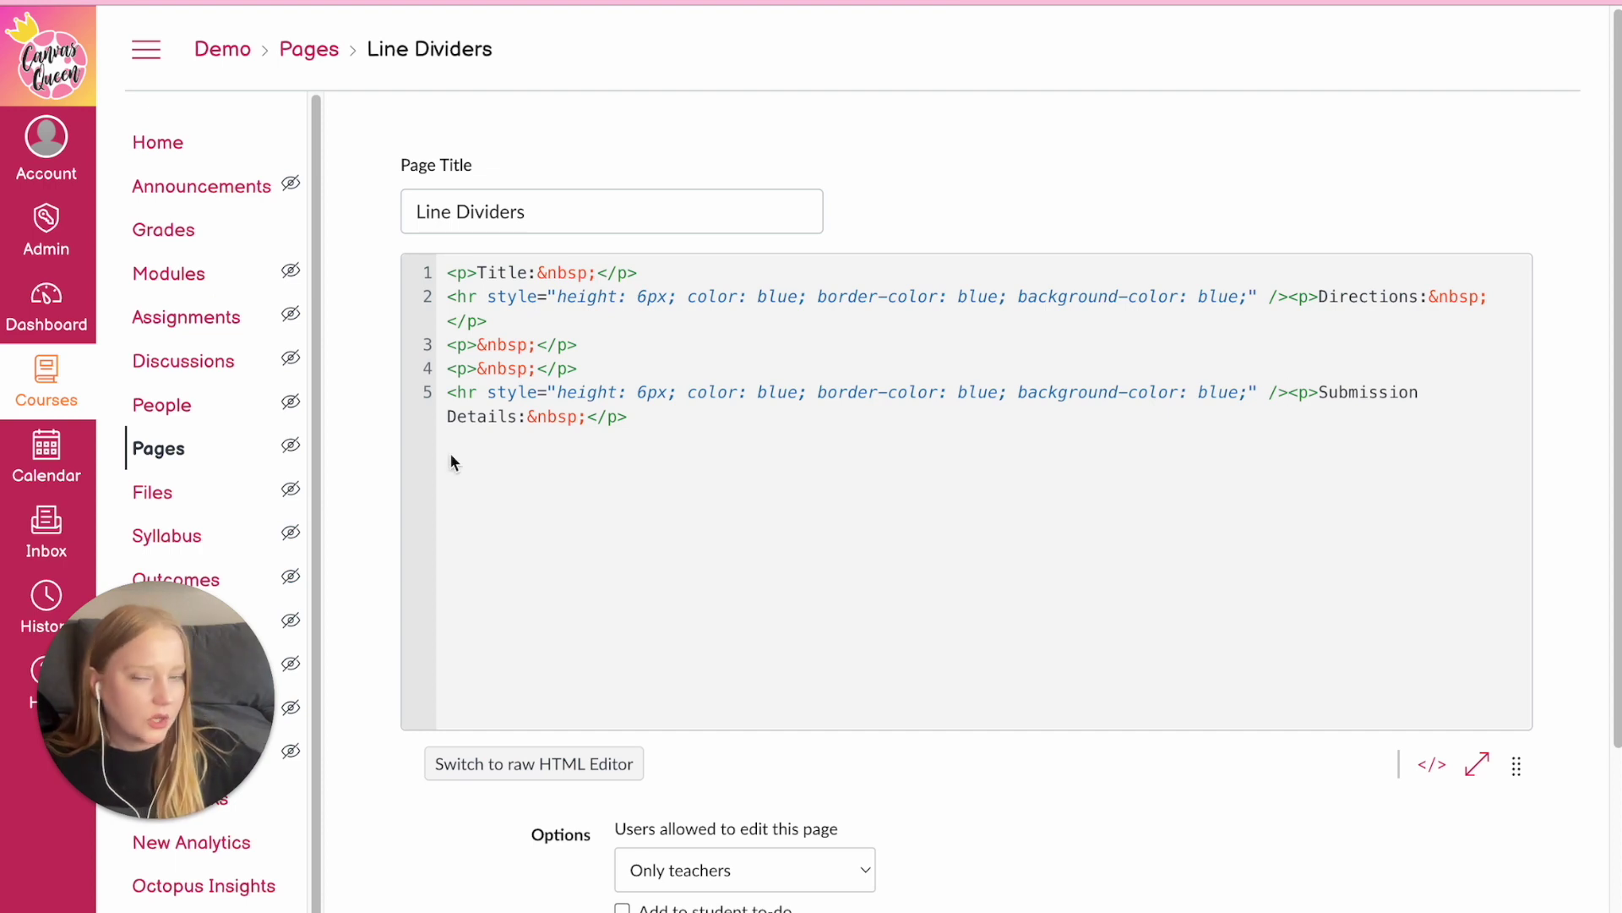
{"action": "left_click", "coordinate": [1434, 766]}
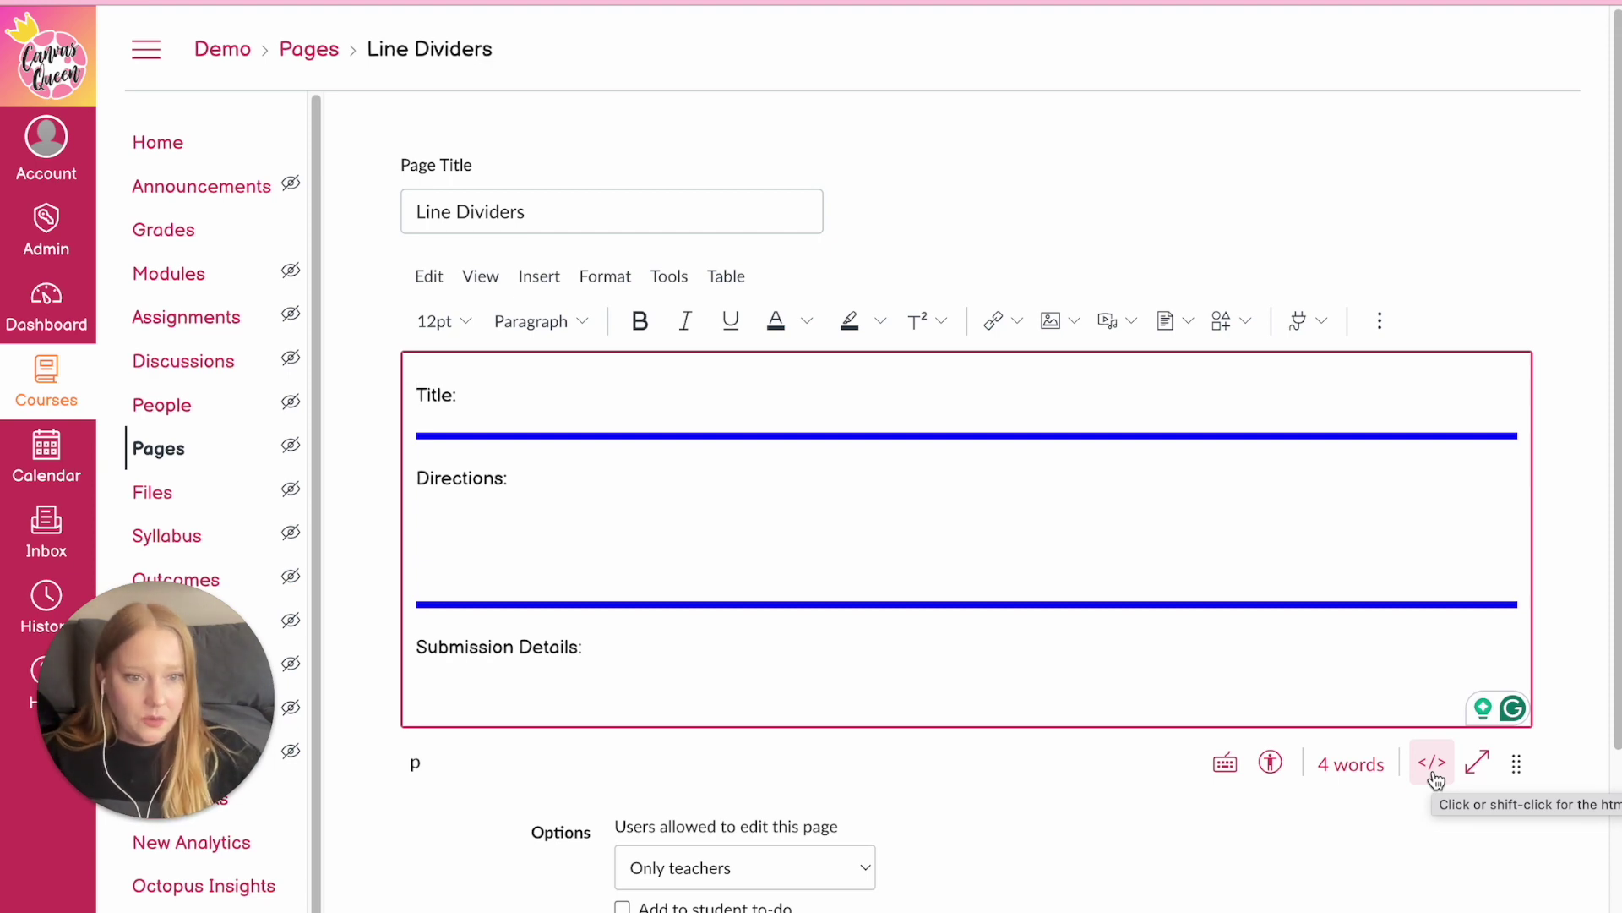
Change line 2's color, border-color and background-color from blue to pink, and preview the dividers
{"action": "left_click", "coordinate": [1433, 768]}
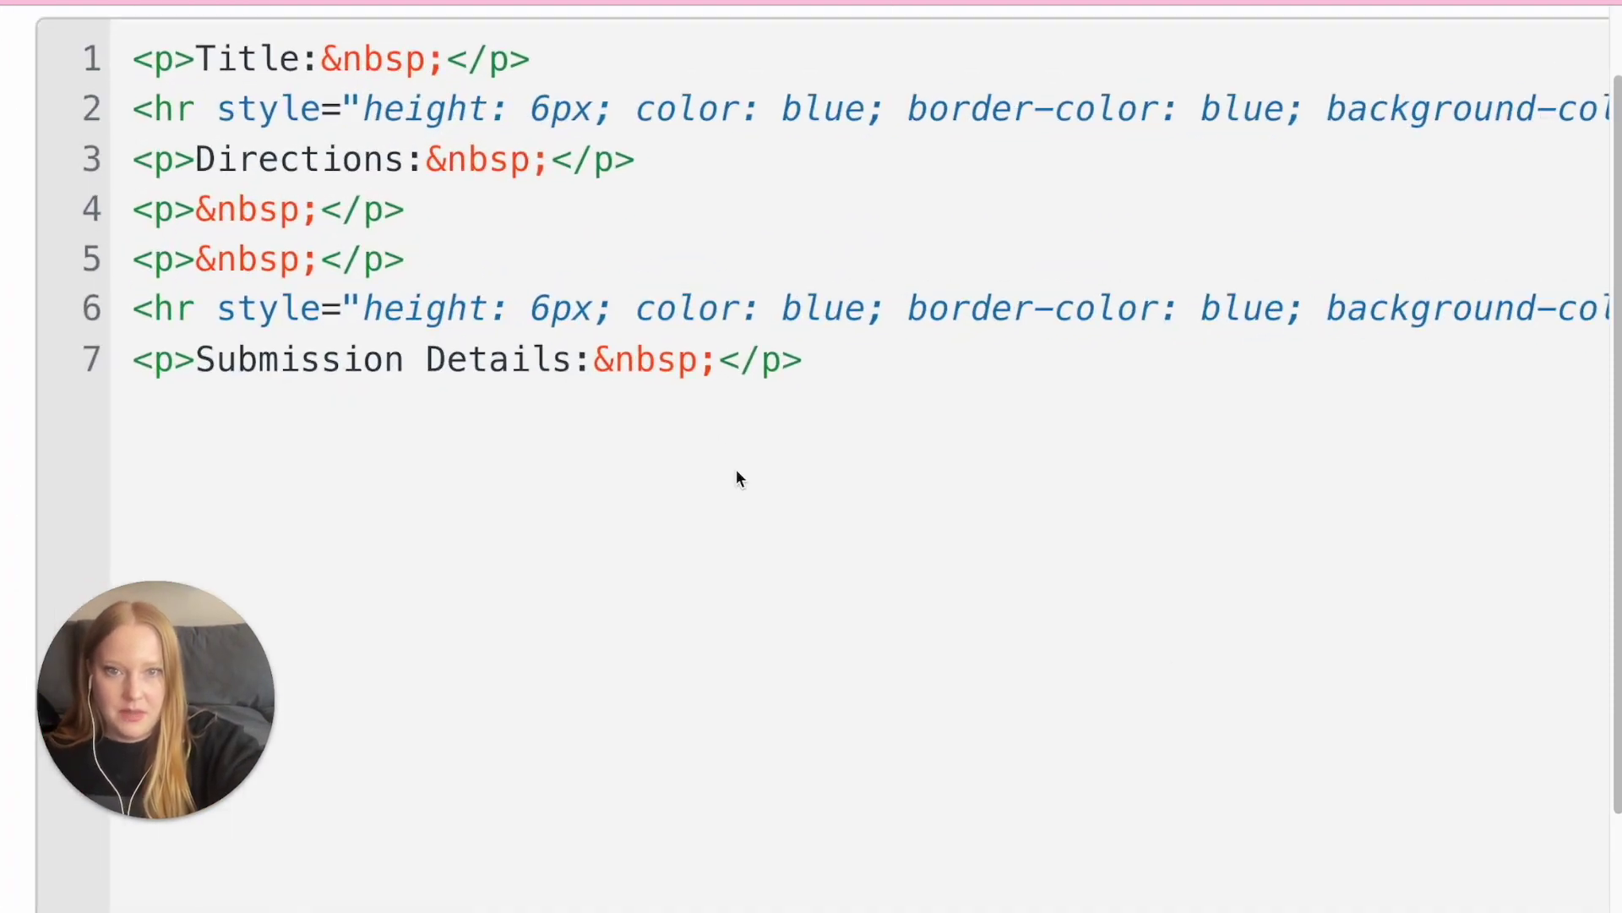
{"action": "scroll", "coordinate": [737, 478], "scroll_direction": "up", "scroll_amount": 2}
{"action": "double_click", "coordinate": [822, 260]}
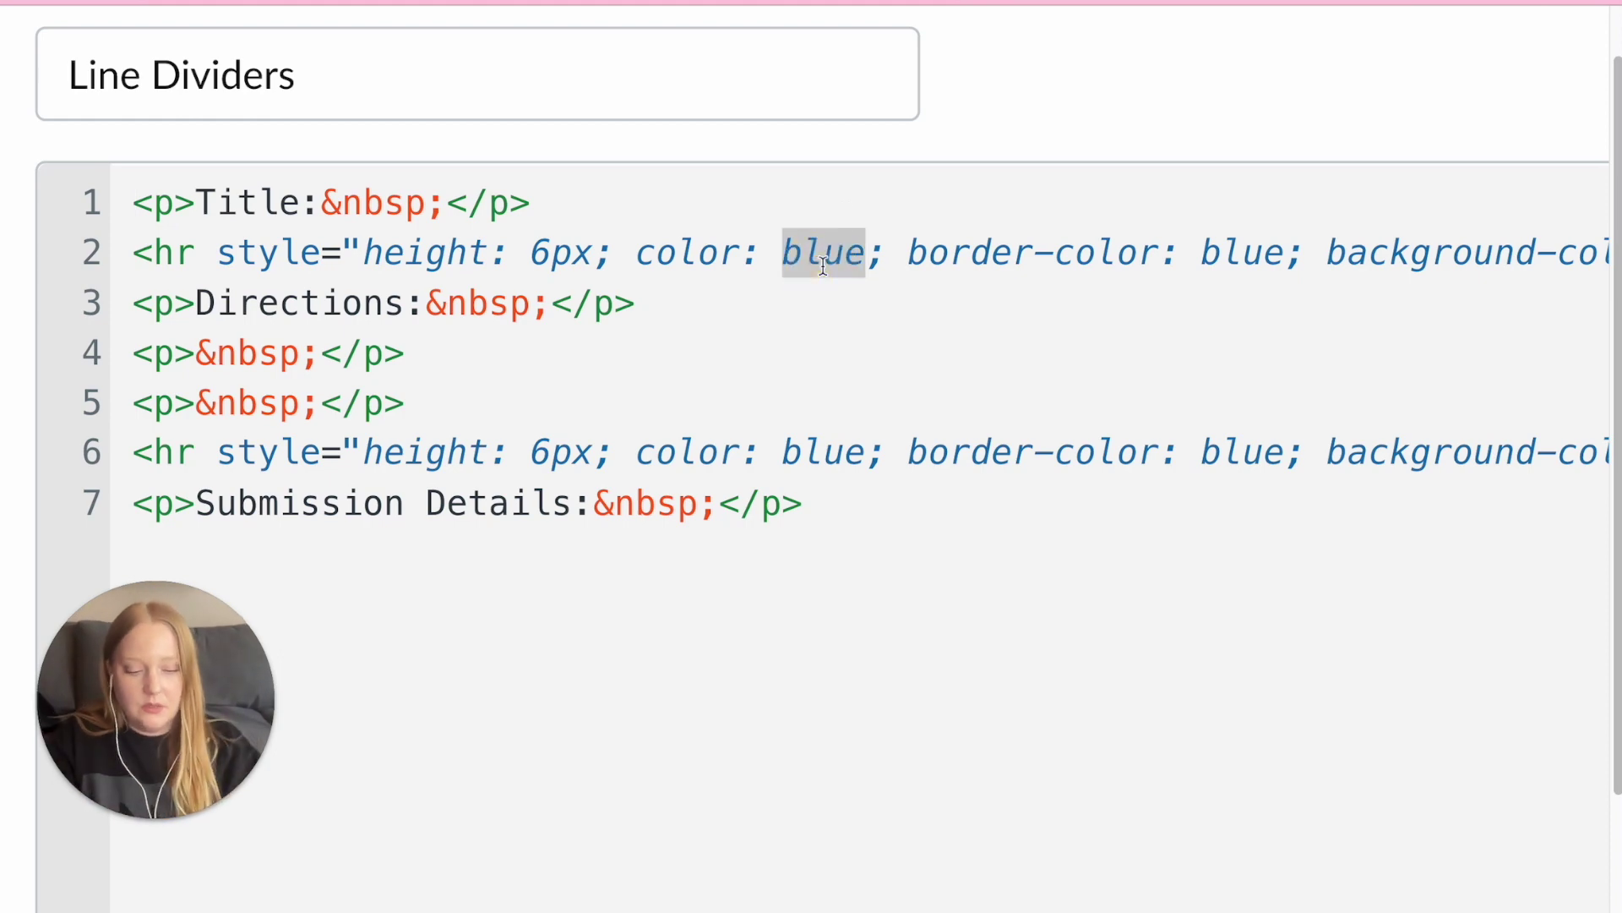
{"action": "type", "text": "pink"}
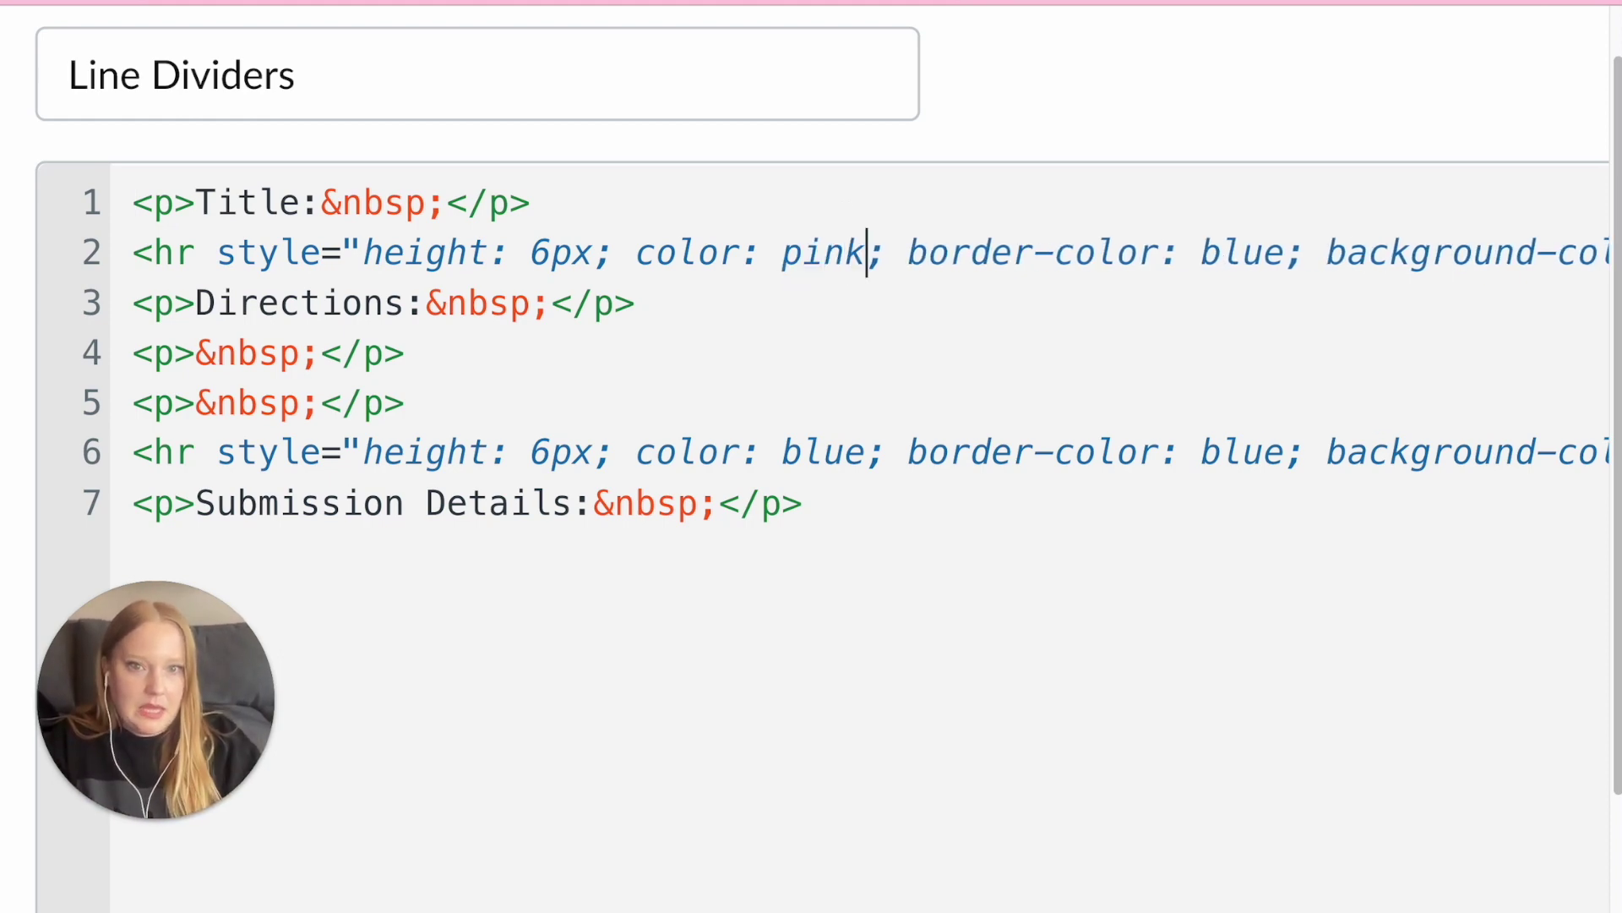
{"action": "double_click", "coordinate": [1235, 251]}
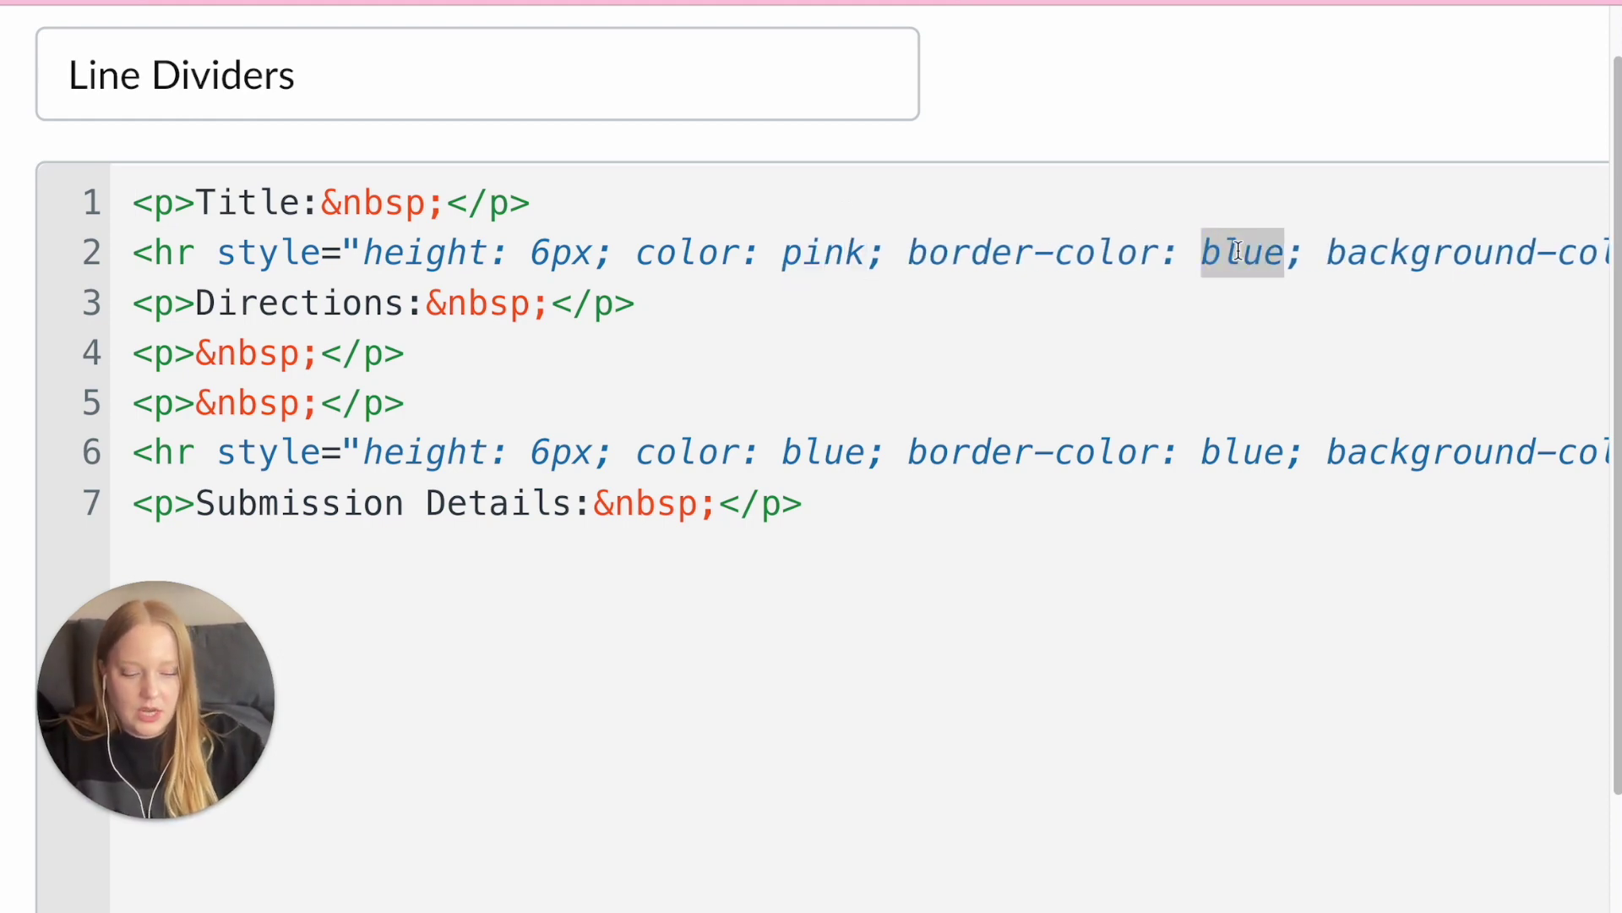
{"action": "type", "text": "pink"}
{"action": "scroll", "coordinate": [1235, 251], "scroll_direction": "right", "scroll_amount": 3}
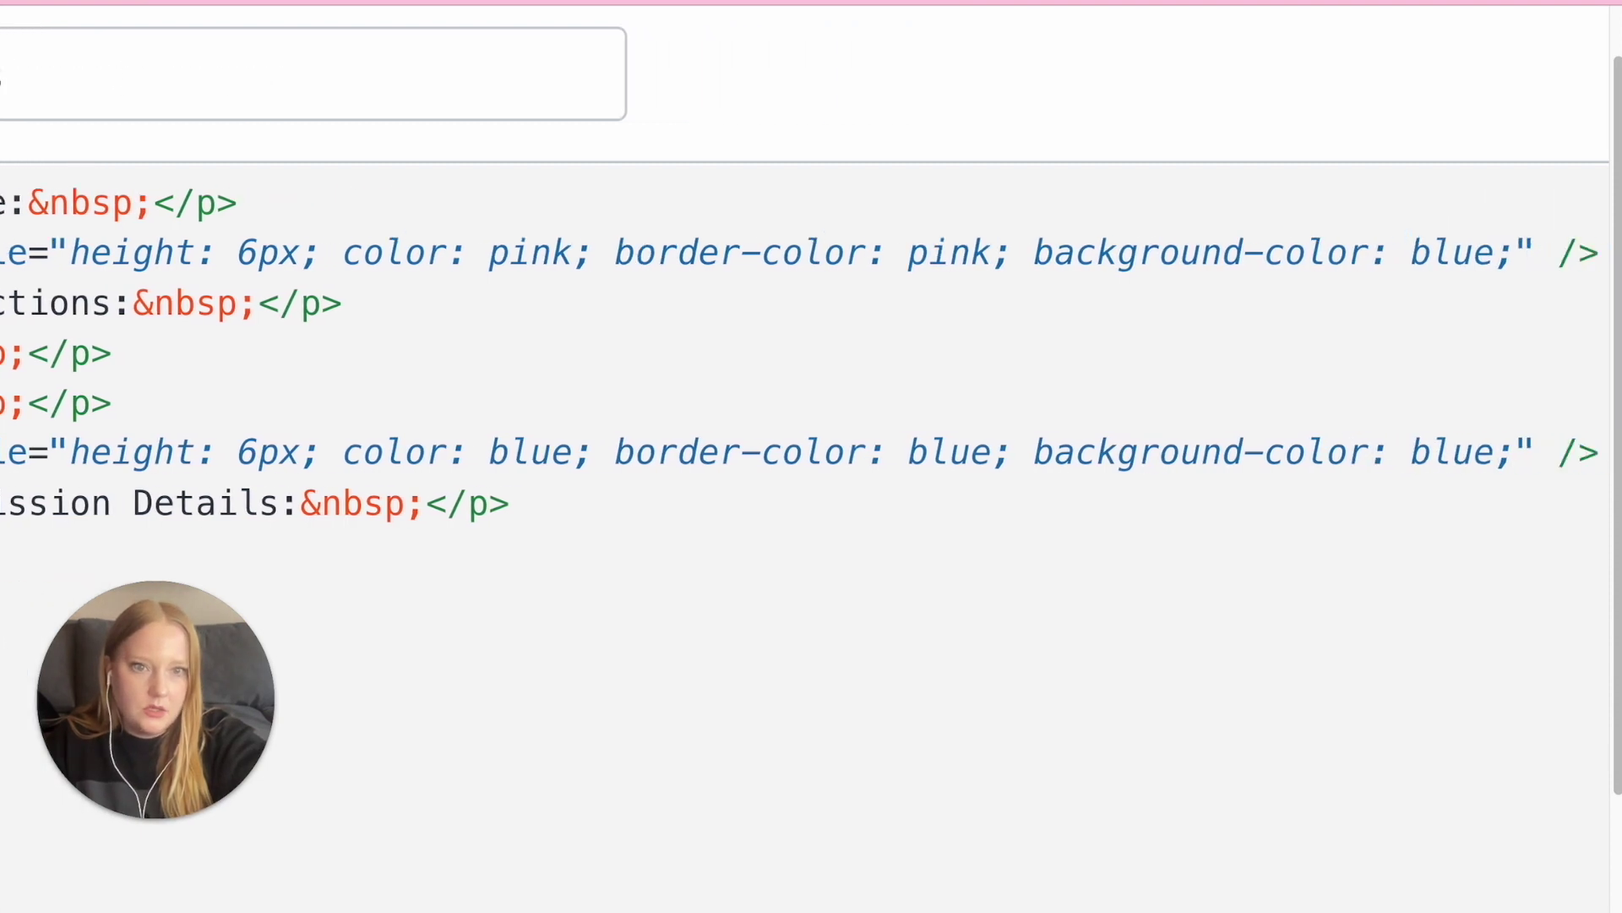
{"action": "scroll", "coordinate": [1267, 253], "scroll_direction": "right", "scroll_amount": 3}
{"action": "double_click", "coordinate": [1274, 250]}
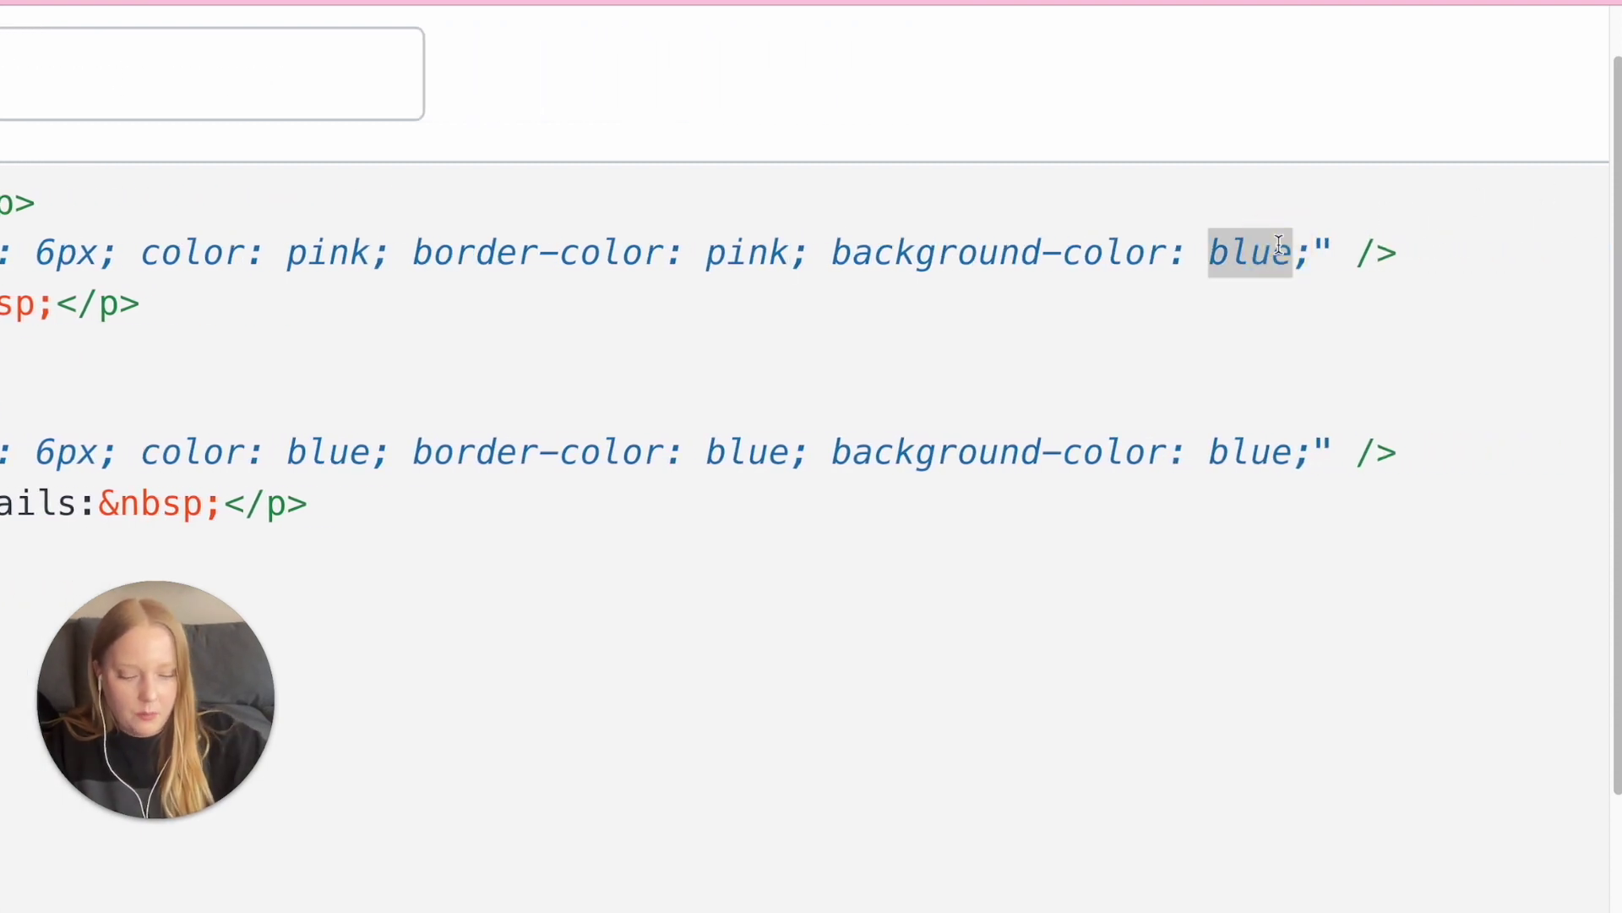
{"action": "type", "text": "pink"}
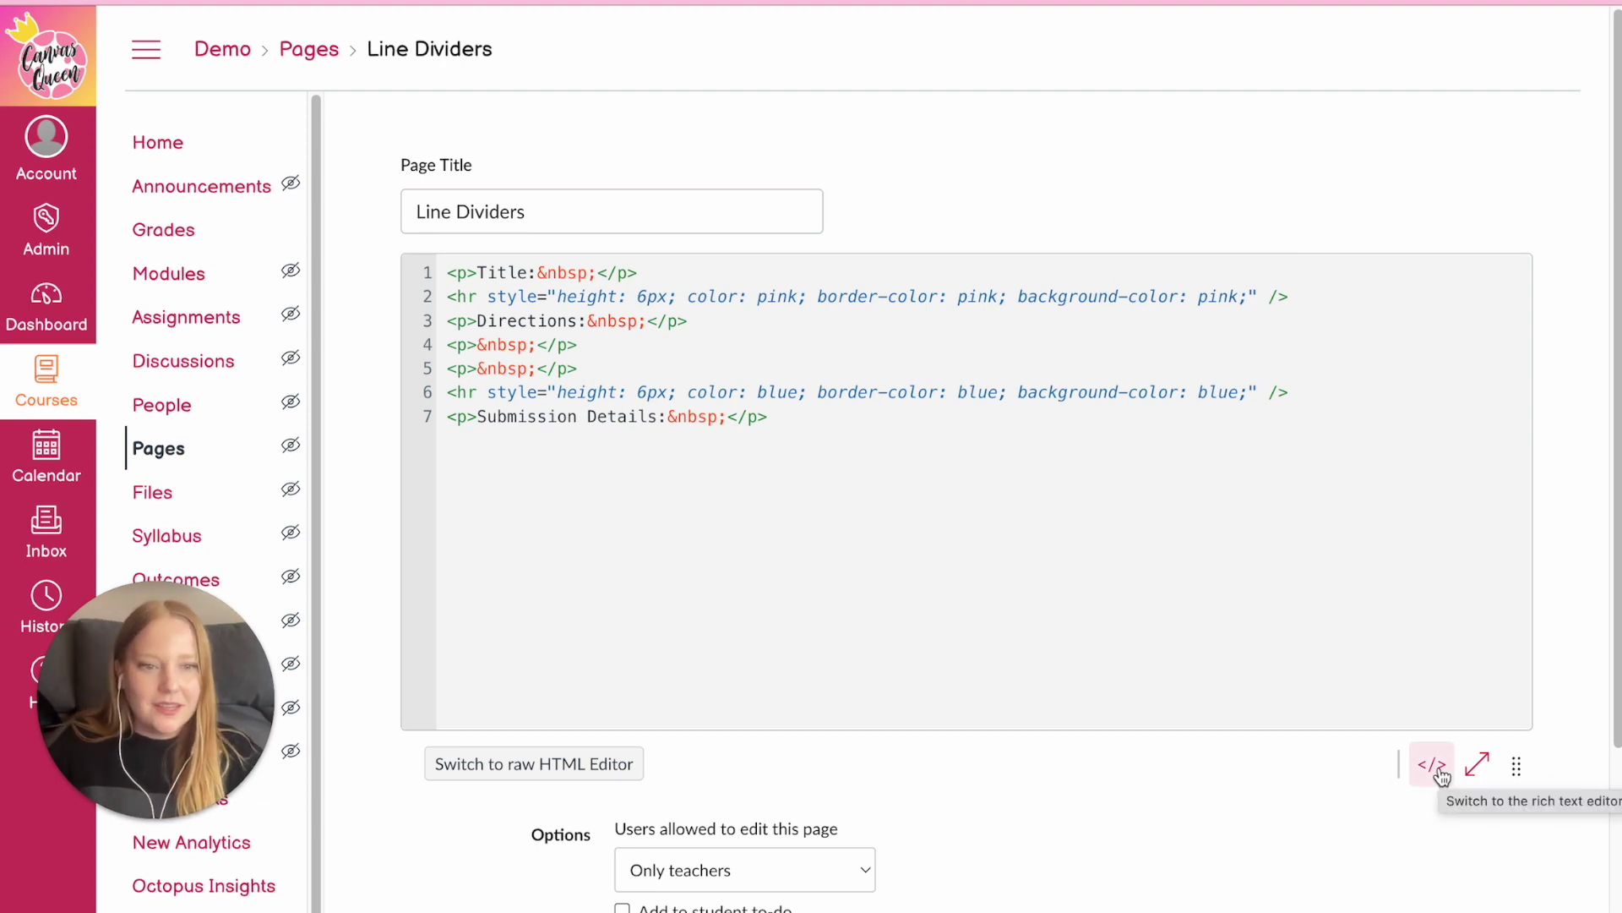
{"action": "left_click", "coordinate": [1441, 776]}
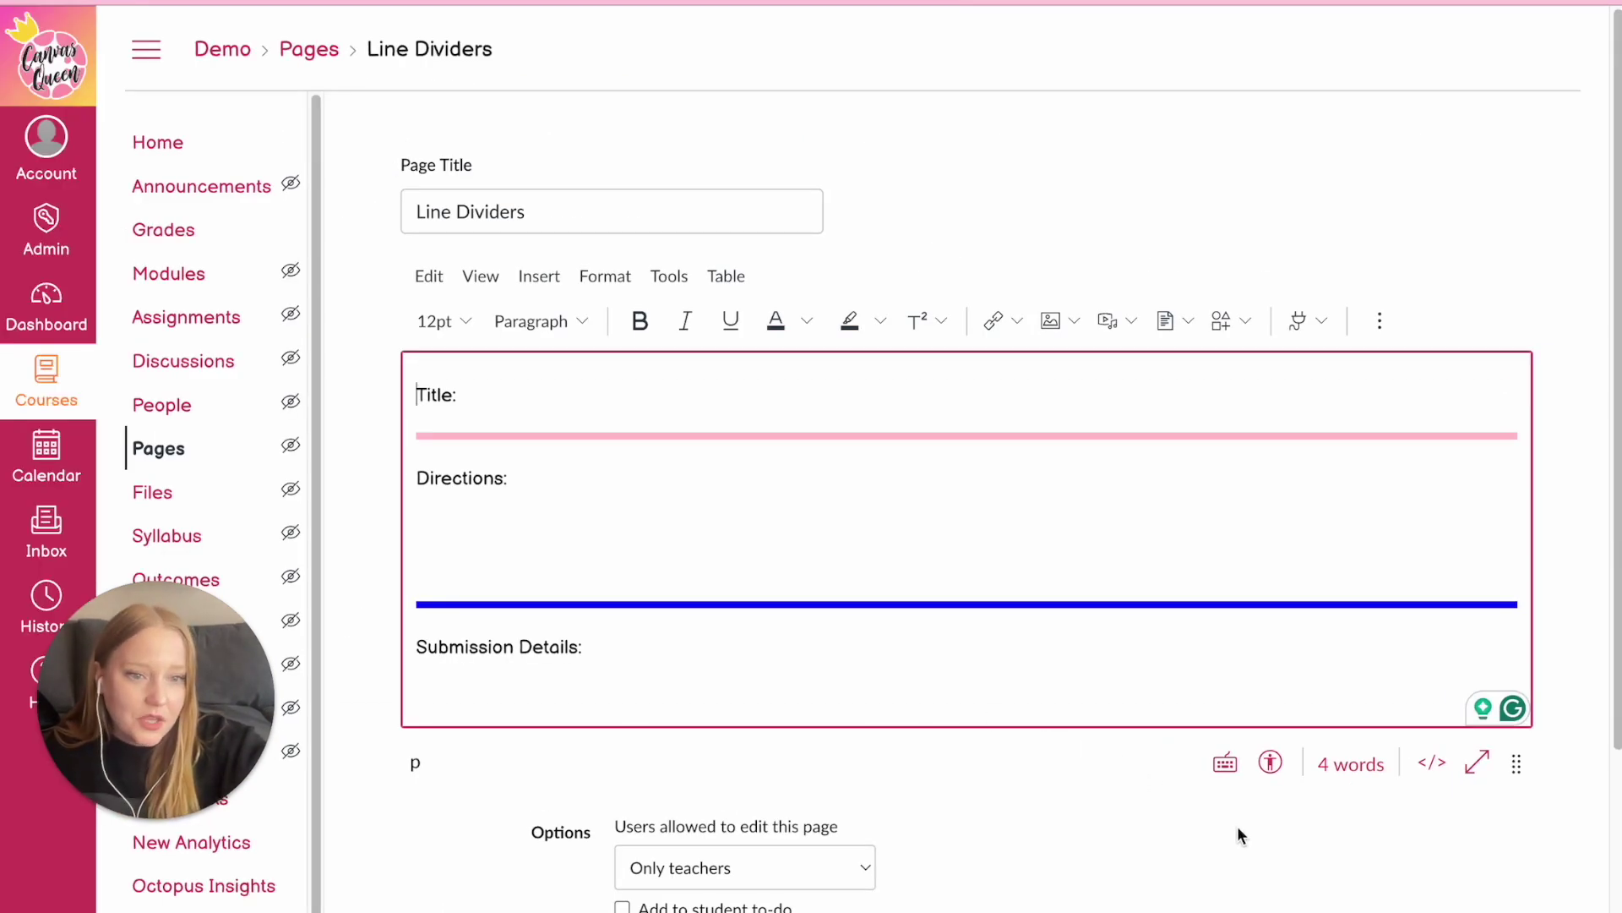
{"action": "left_click", "coordinate": [1432, 765]}
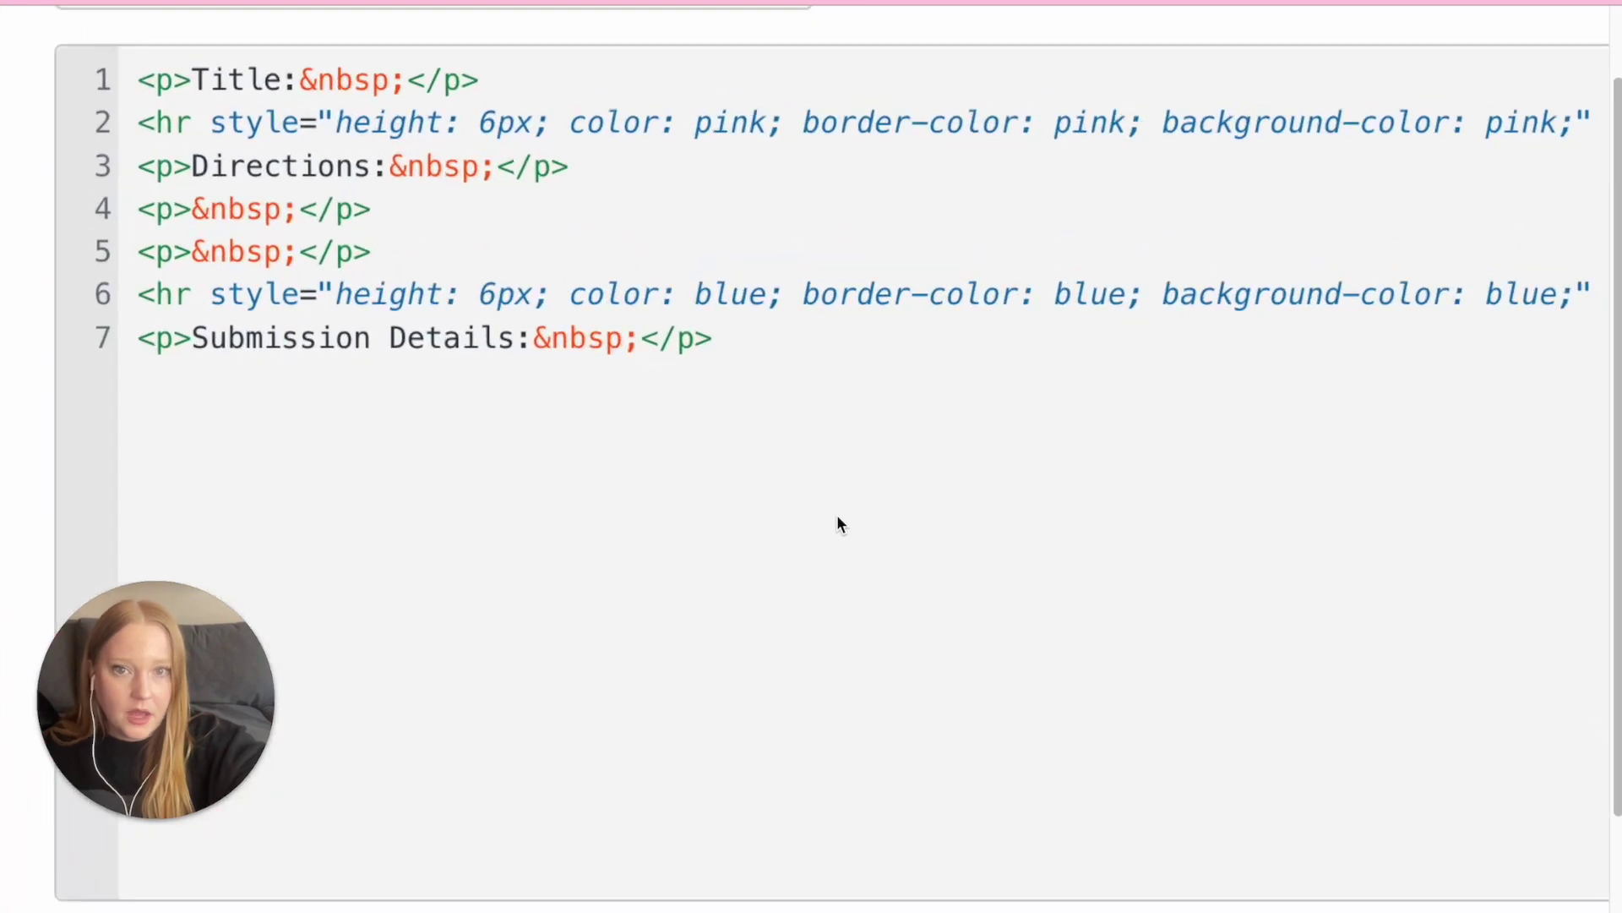
Try sampling a colour from the web page with the Eye Dropper extension
{"action": "scroll", "coordinate": [833, 507], "scroll_direction": "up", "scroll_amount": 2}
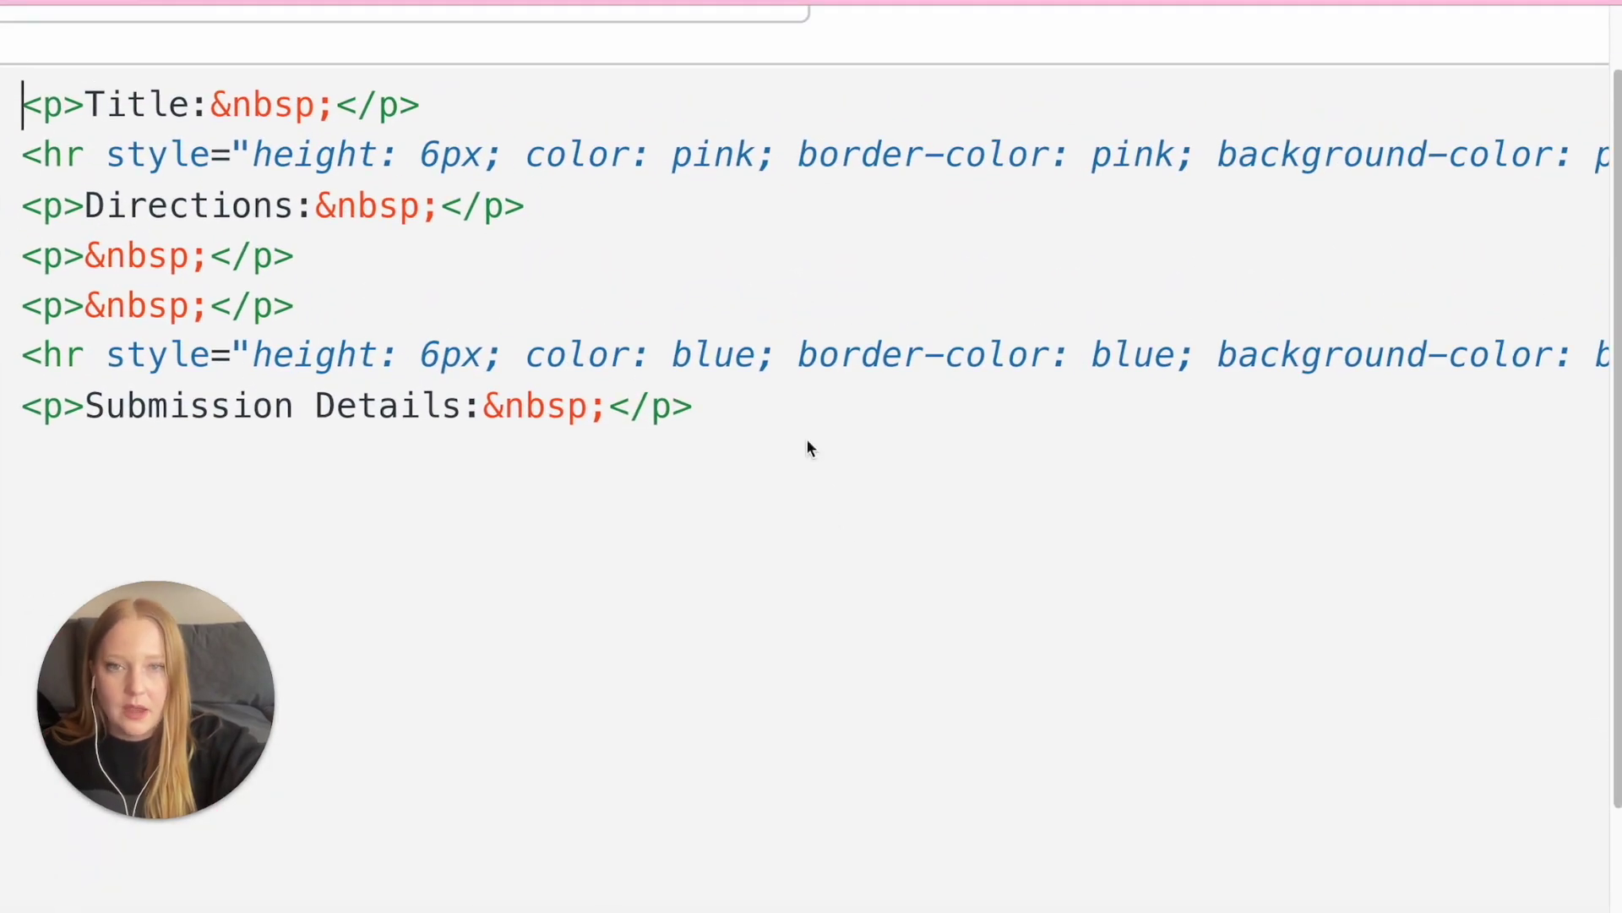
{"action": "left_click", "coordinate": [1011, 2]}
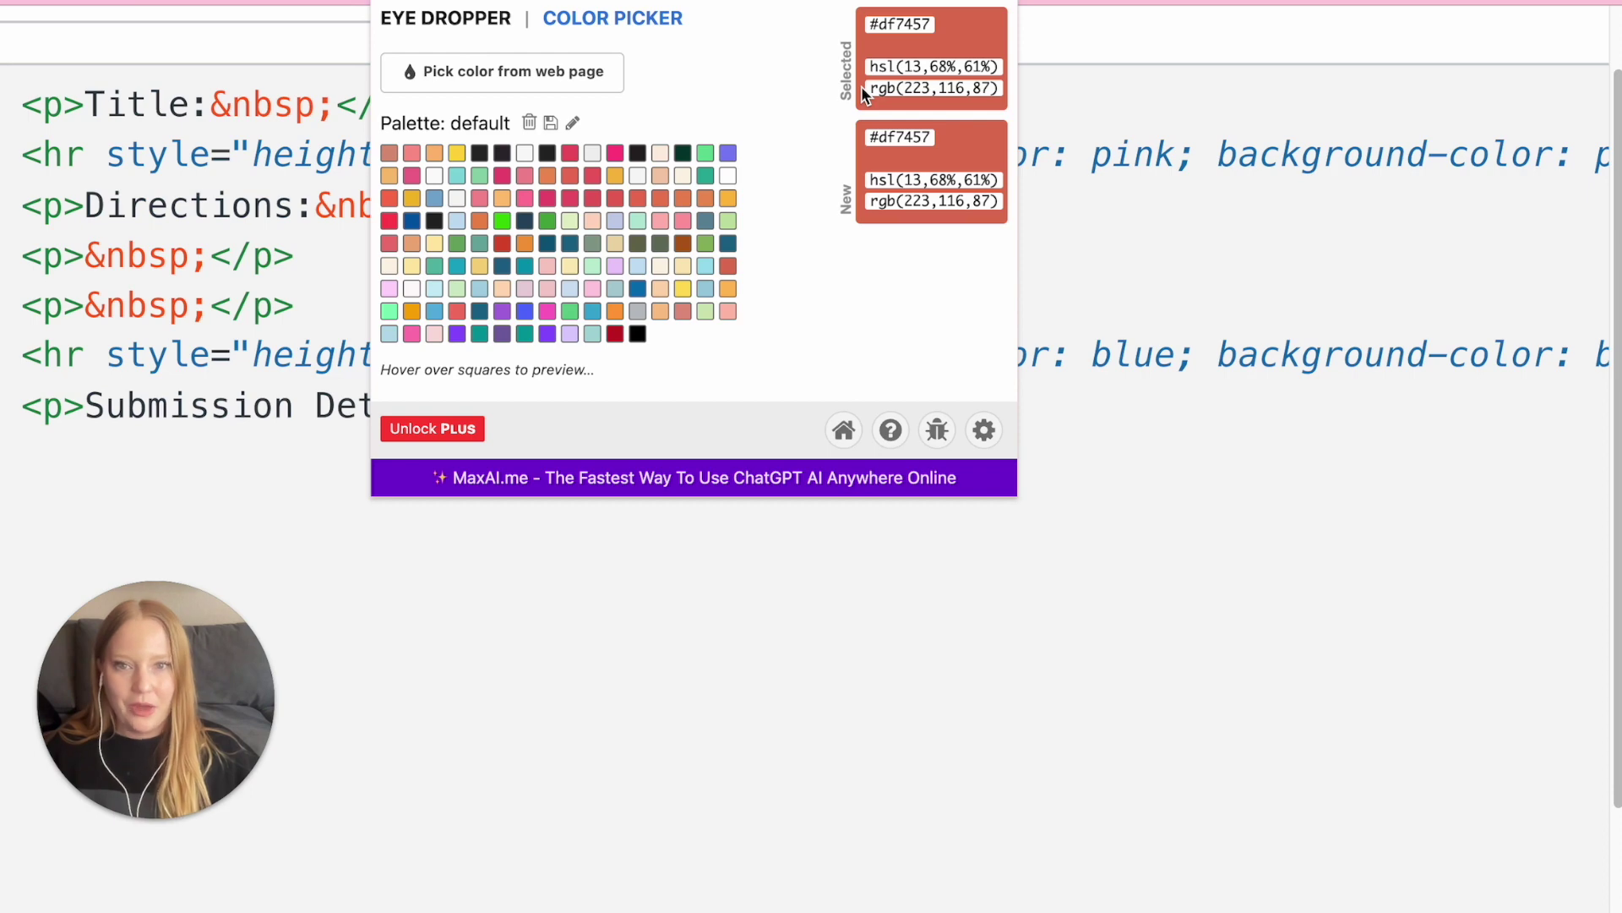
{"action": "left_click", "coordinate": [517, 73]}
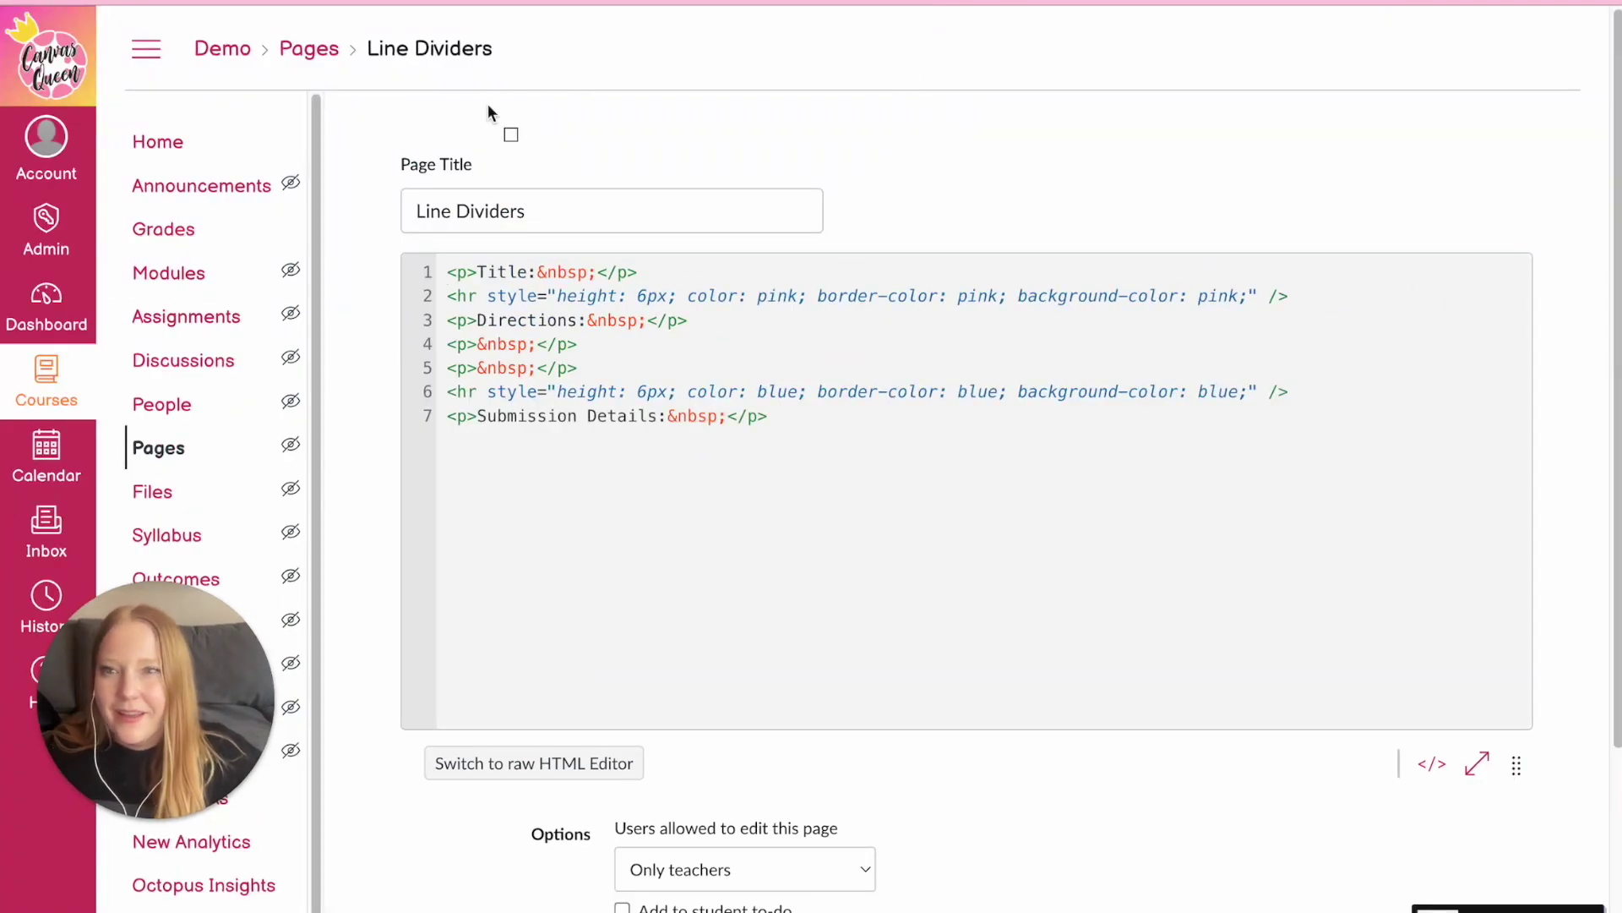
{"action": "left_click", "coordinate": [61, 24]}
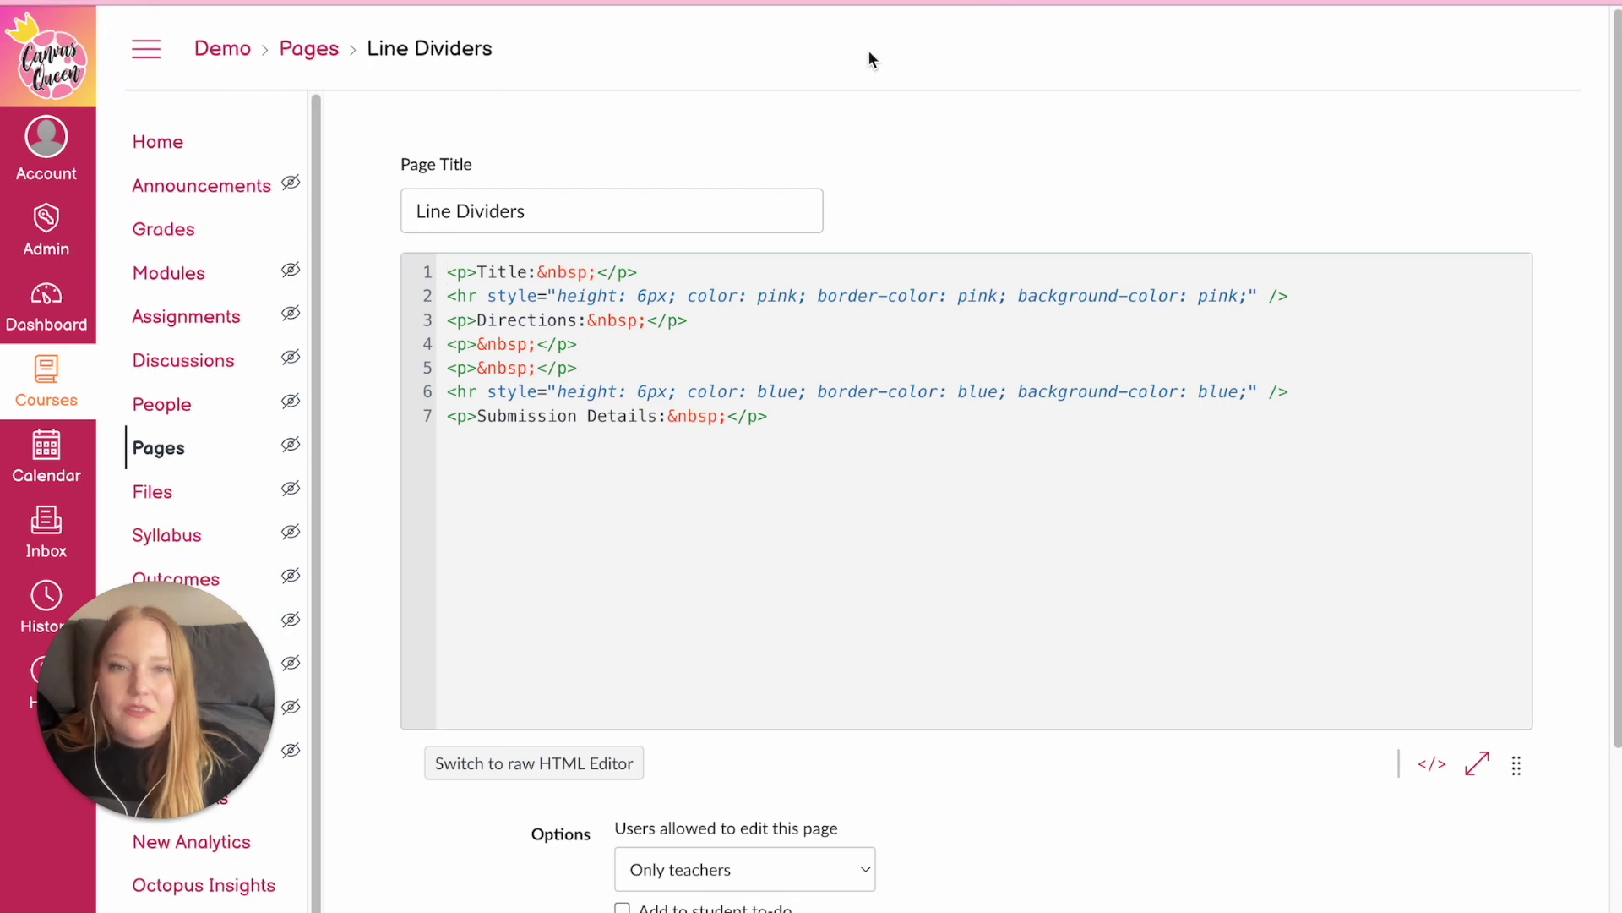
{"action": "left_click", "coordinate": [1042, 9]}
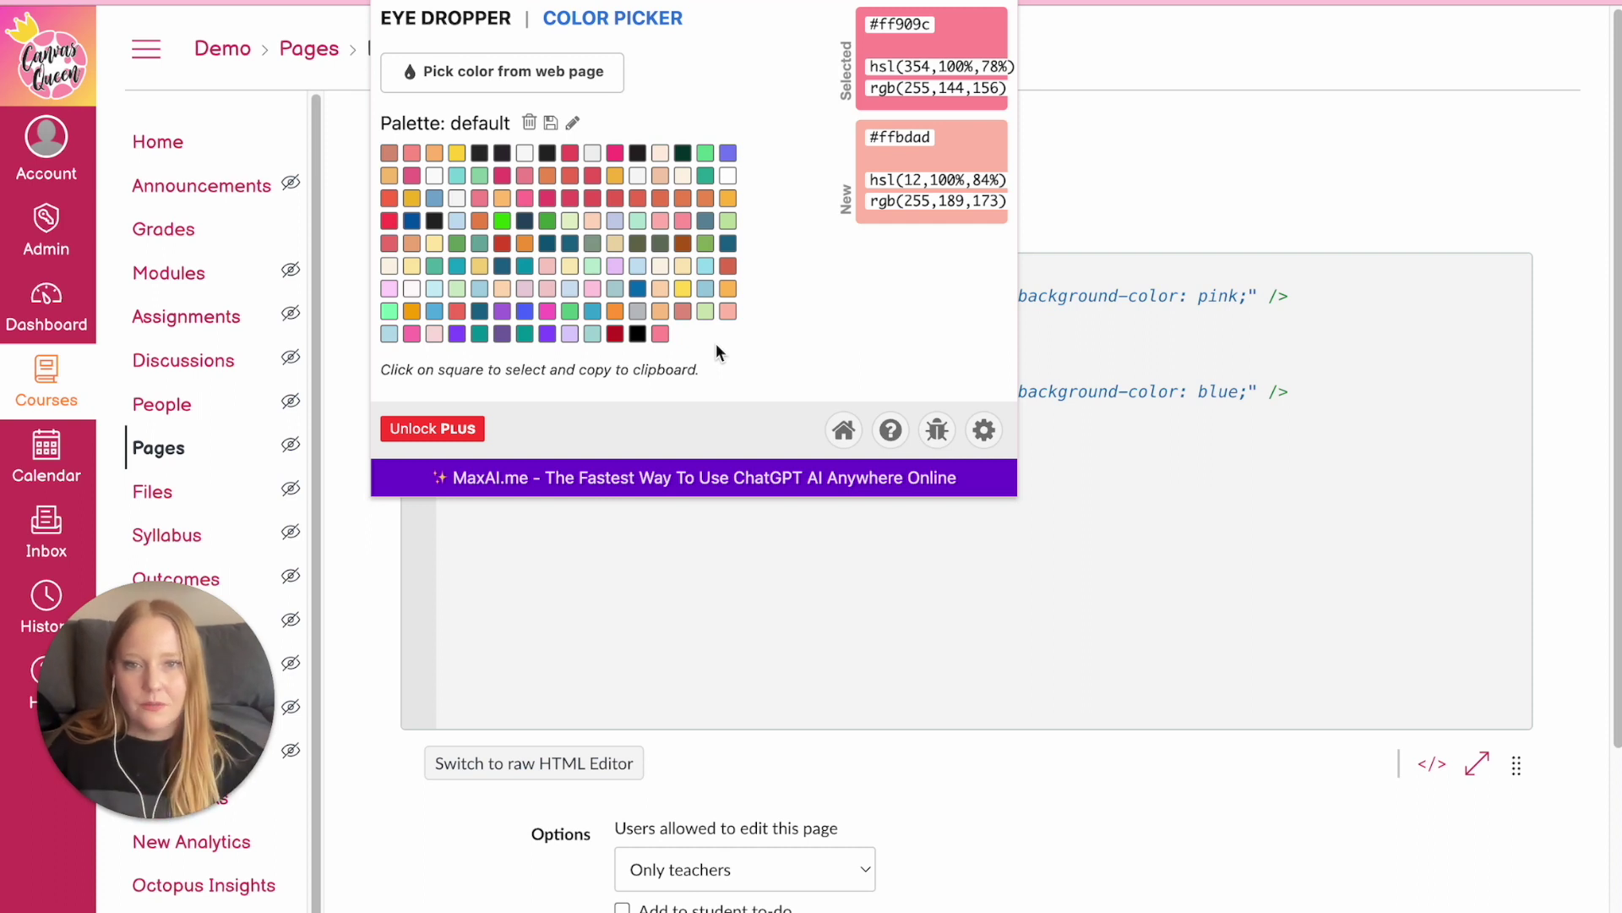
Pick the coral #df7457 palette swatch and copy its hex code
{"action": "left_click", "coordinate": [730, 266]}
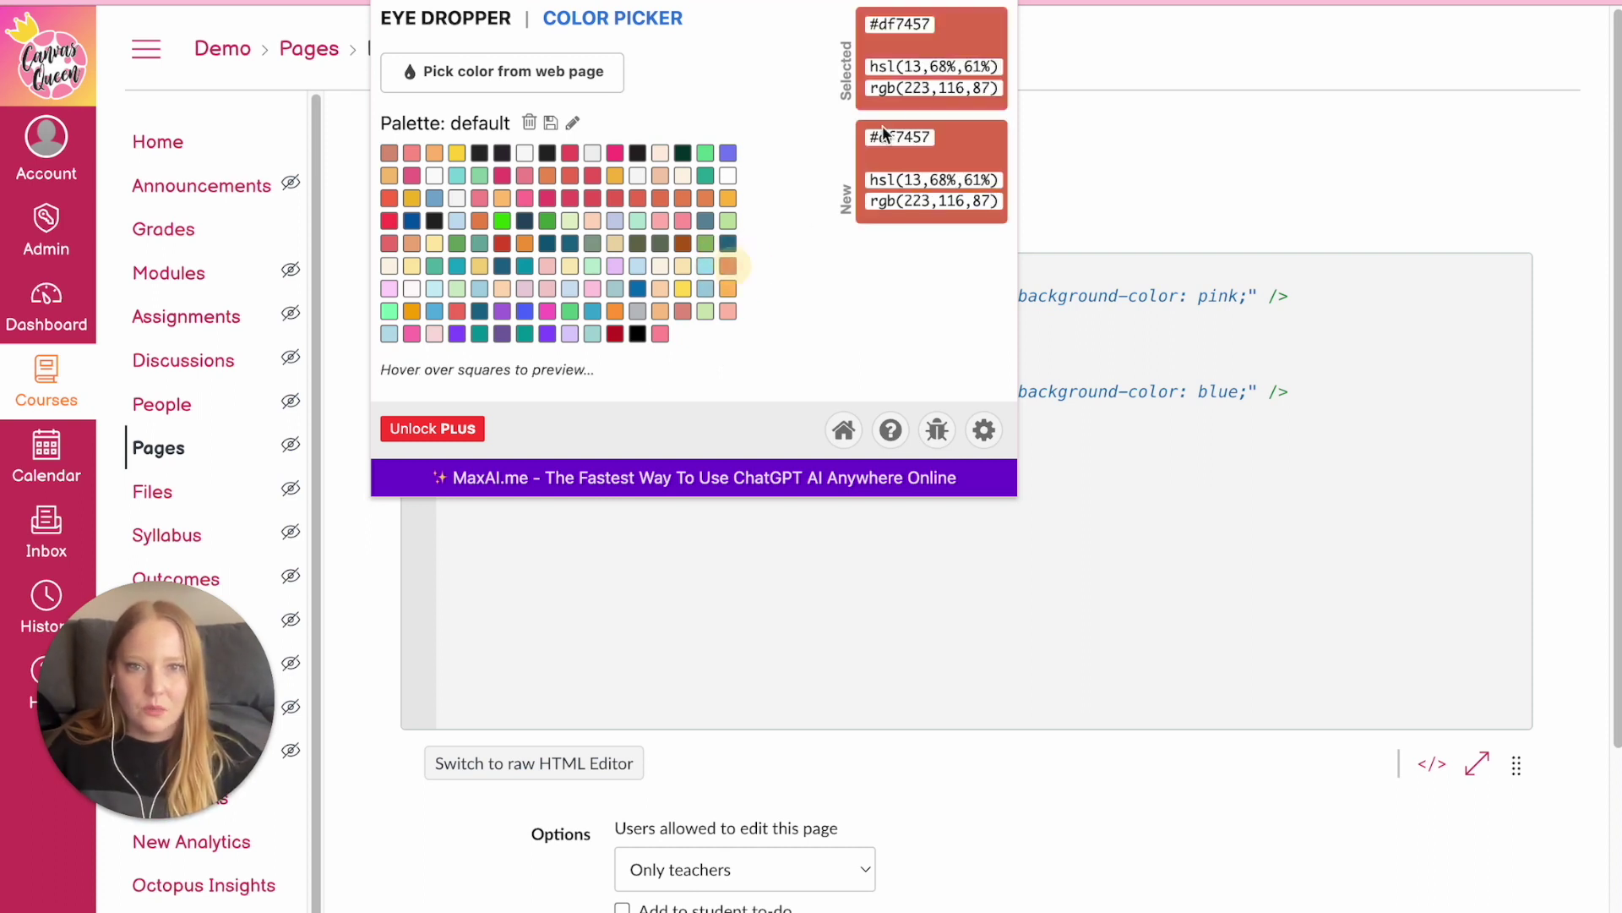
{"action": "left_click", "coordinate": [898, 26]}
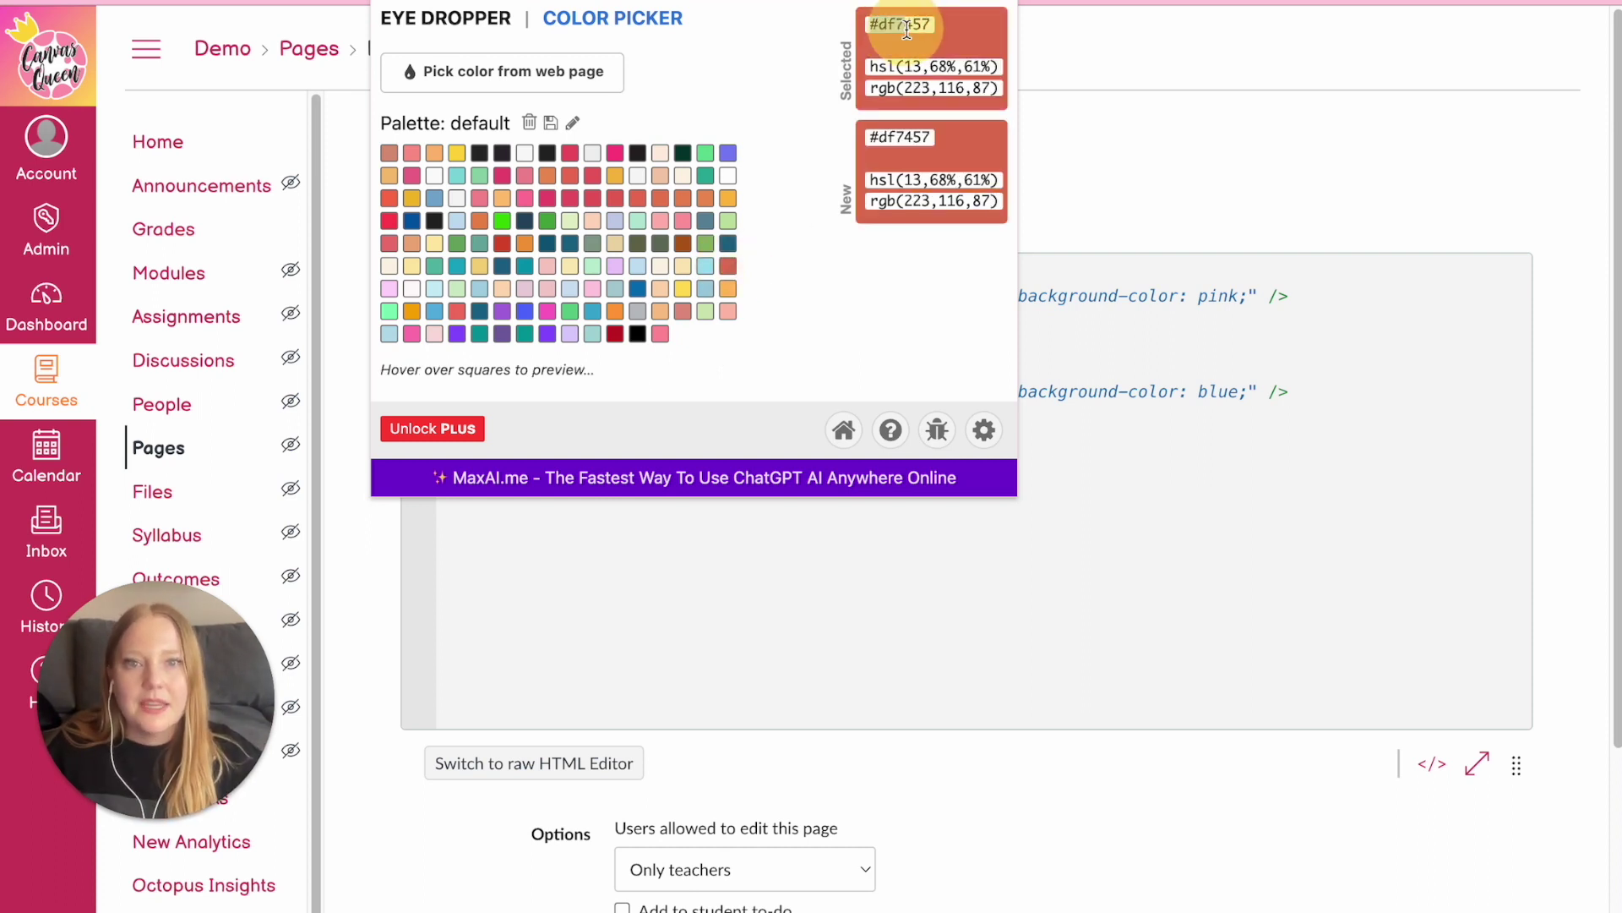
{"action": "triple_click", "coordinate": [942, 28]}
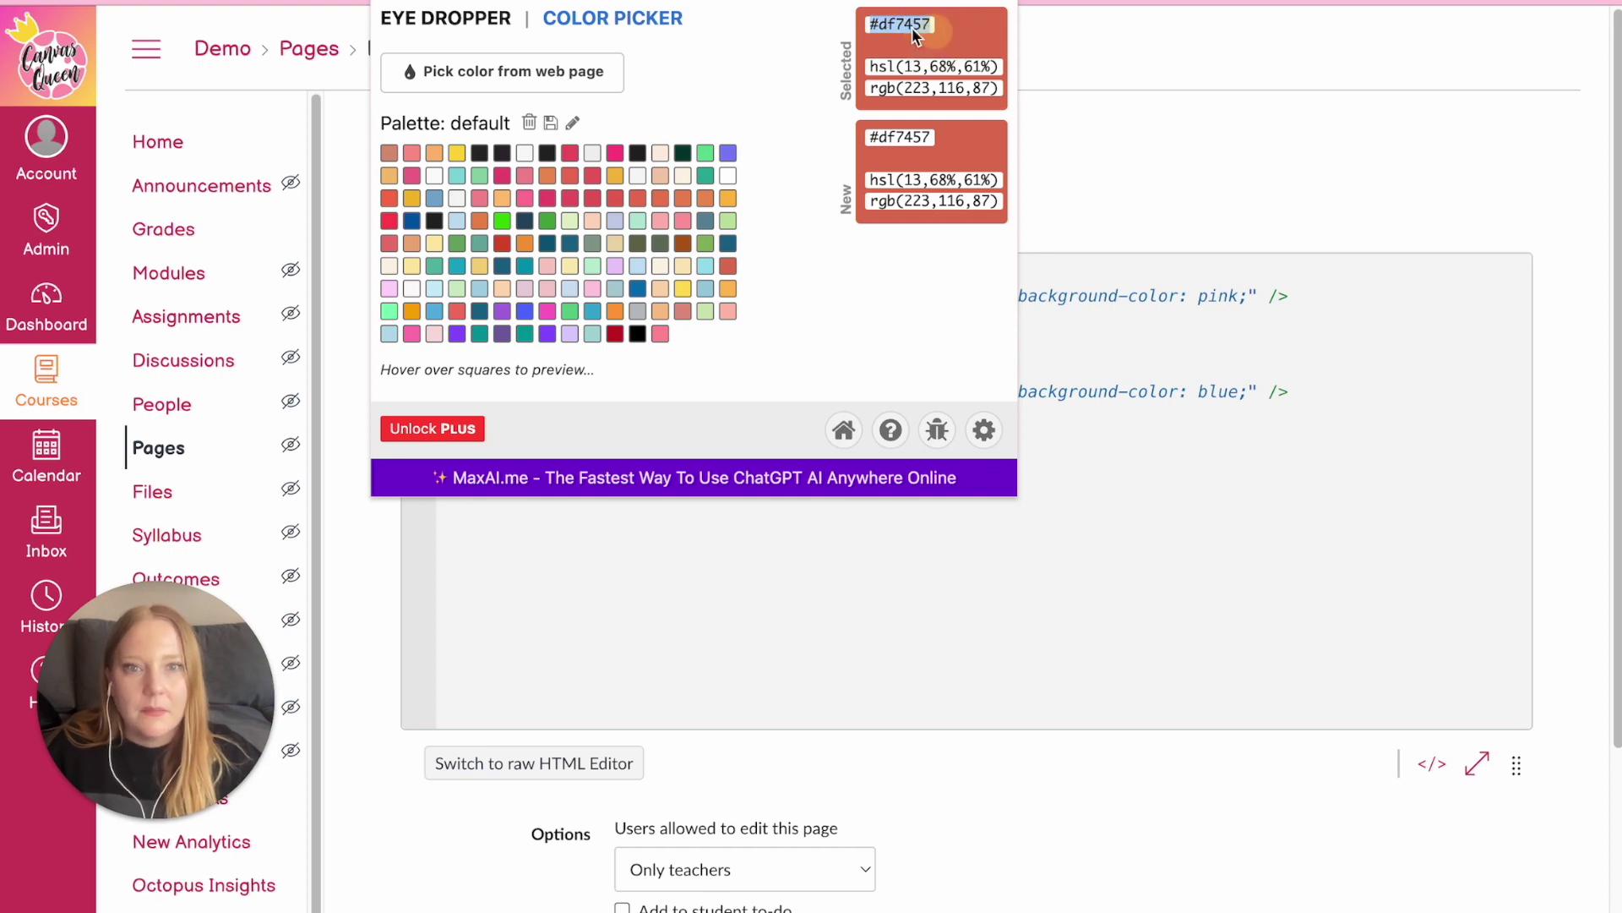
{"action": "right_click", "coordinate": [912, 27]}
{"action": "left_click", "coordinate": [966, 79]}
{"action": "left_click", "coordinate": [1272, 419]}
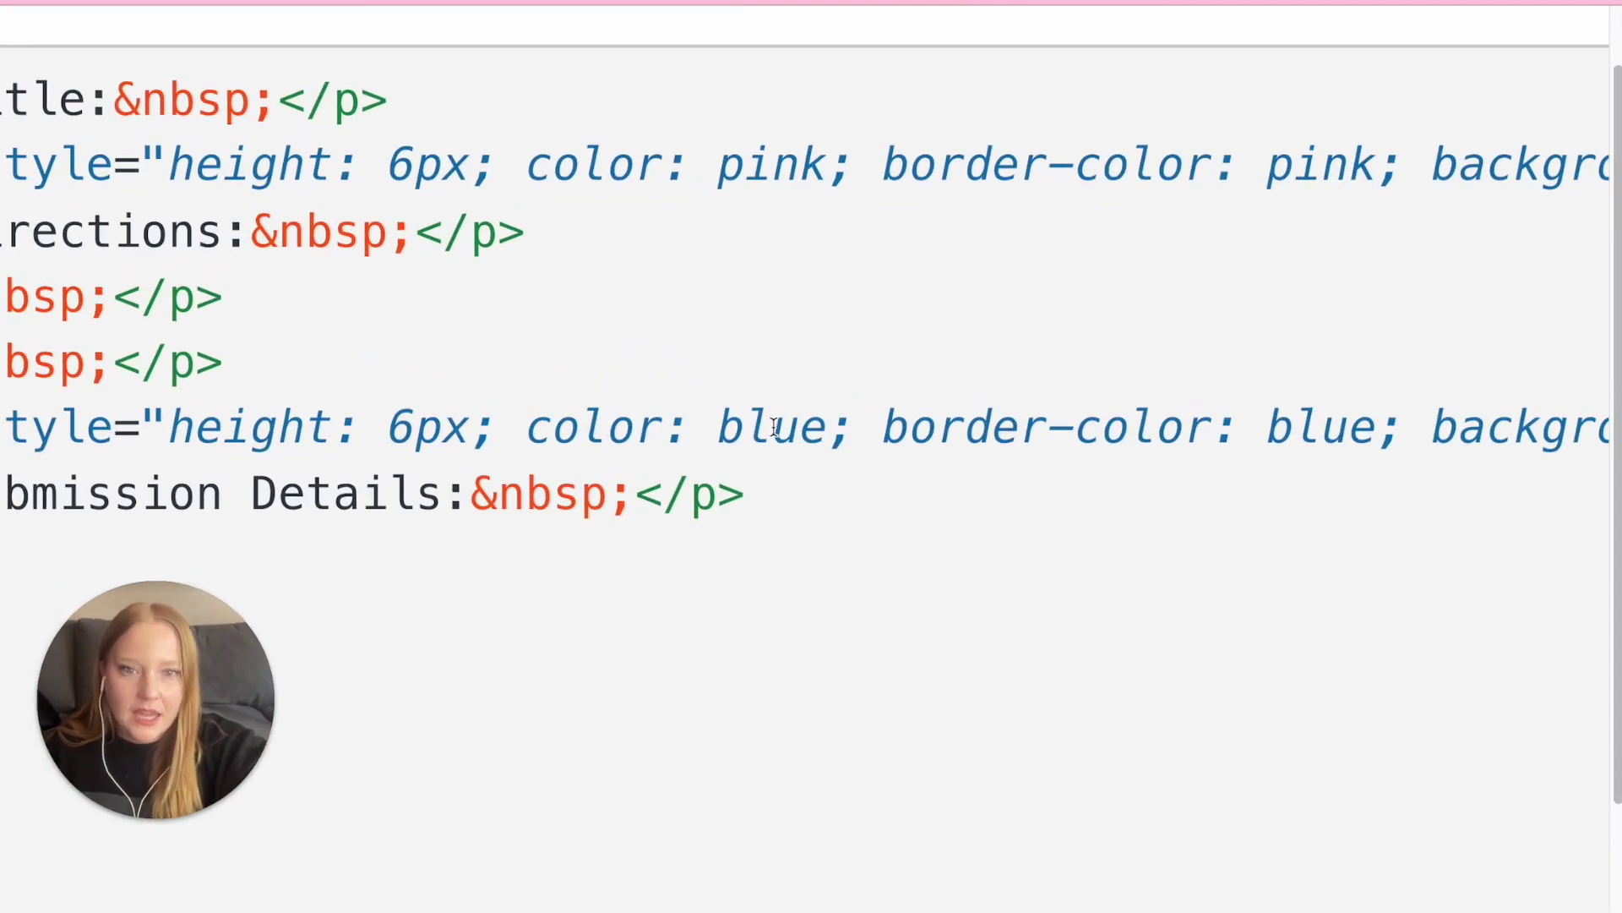
Replace line 6's color, border-color and background-color values of blue with #df7457
{"action": "double_click", "coordinate": [774, 425]}
{"action": "key", "text": "ctrl+v"}
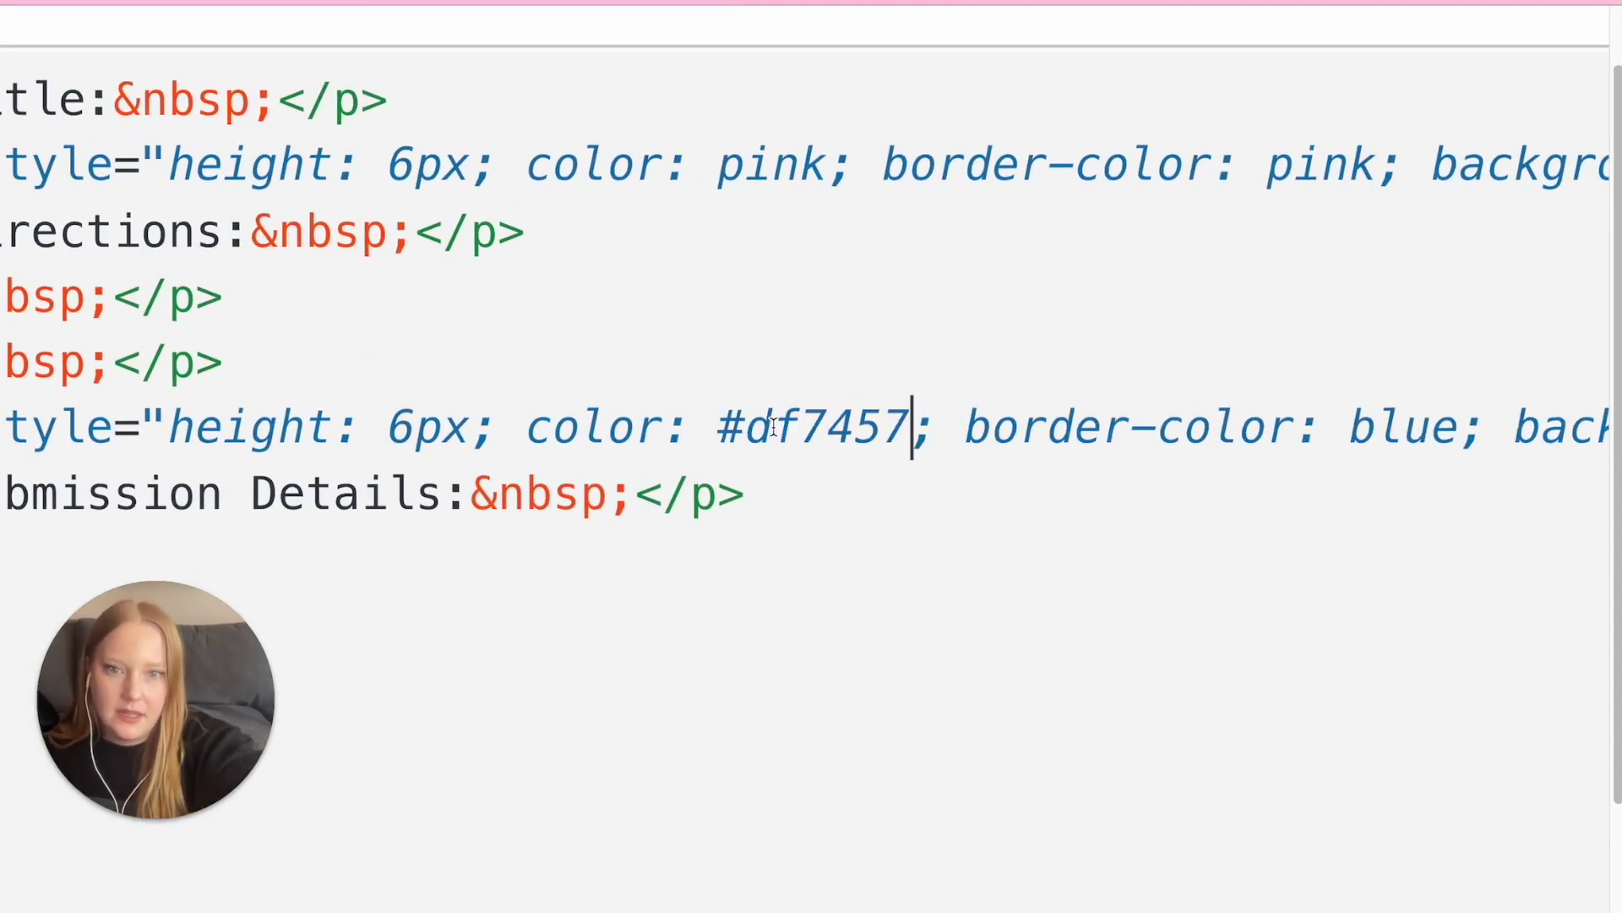
{"action": "double_click", "coordinate": [1153, 425]}
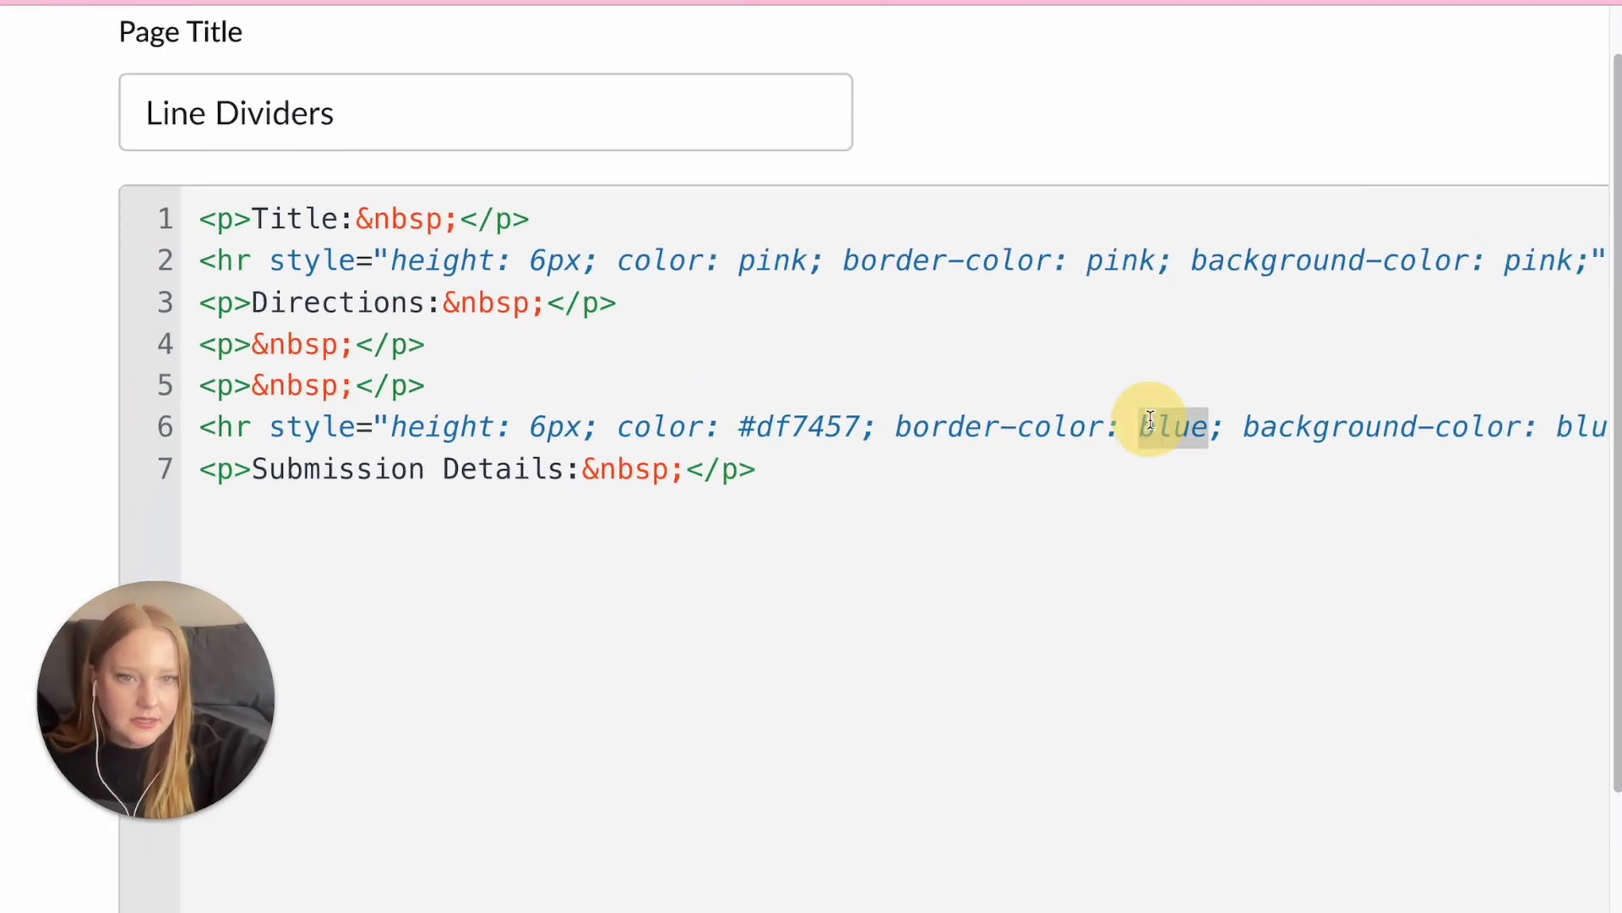
{"action": "key", "text": "ctrl+v"}
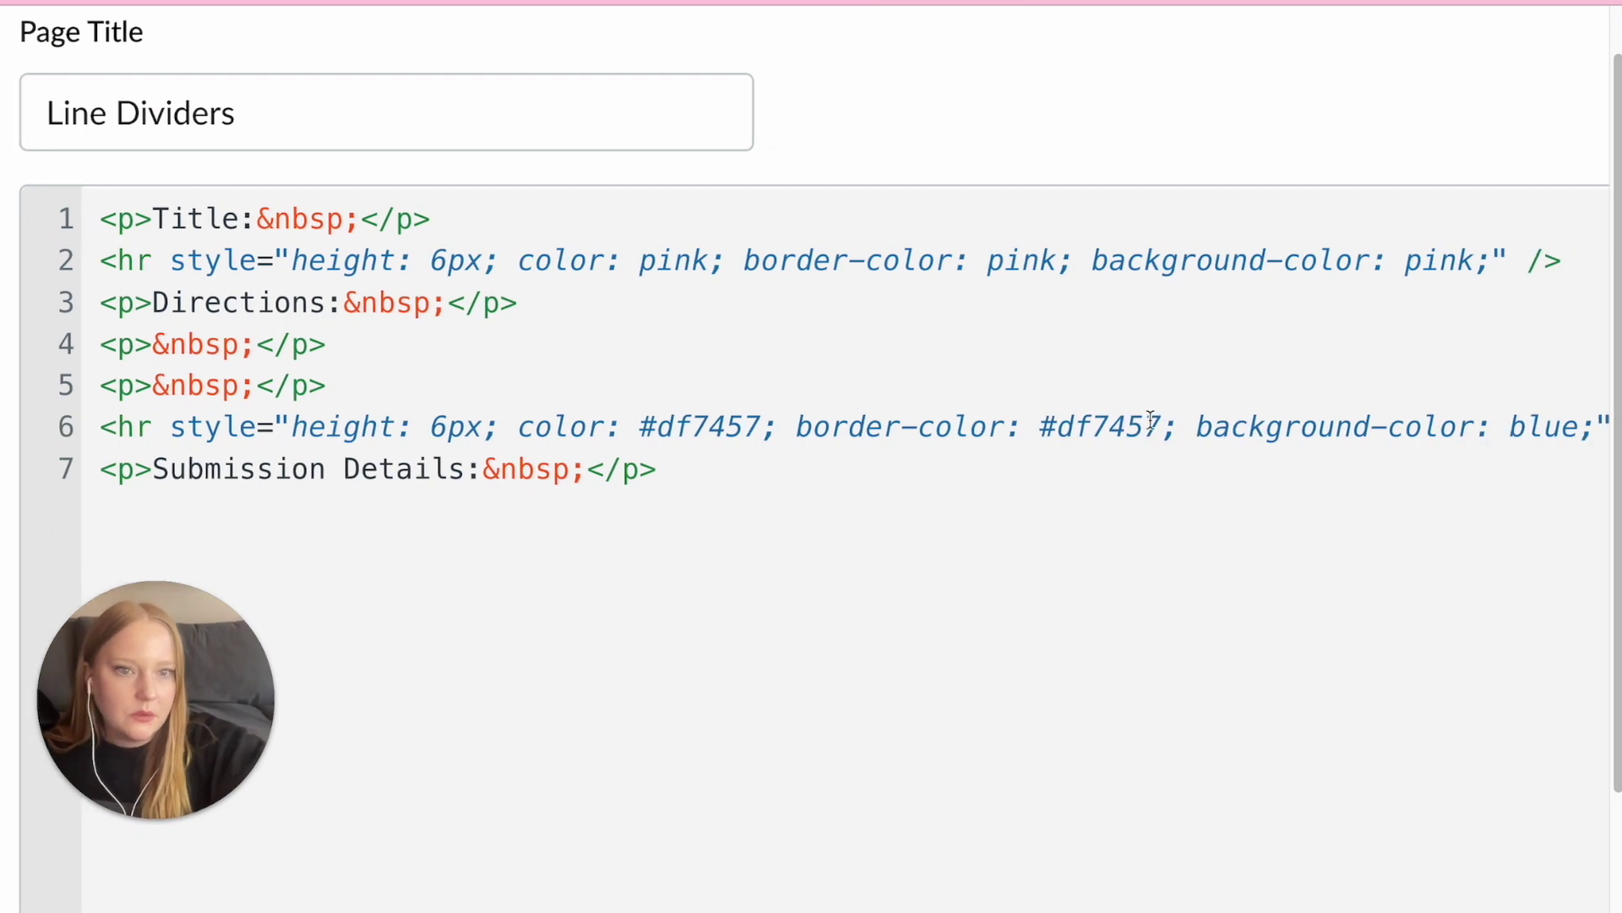
{"action": "double_click", "coordinate": [1367, 427]}
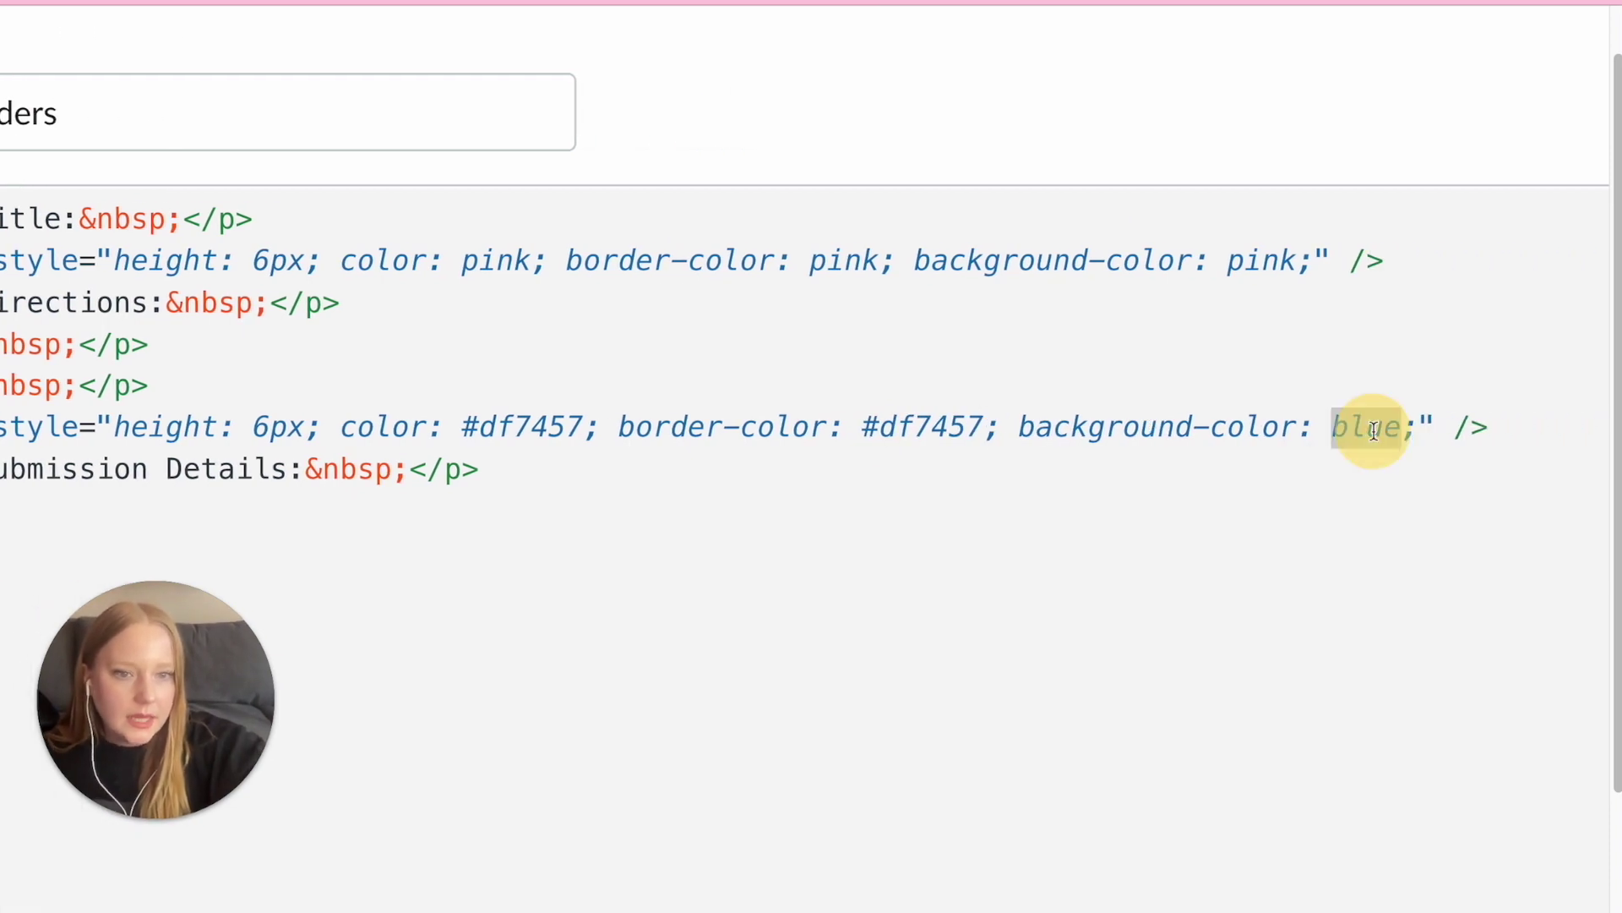
{"action": "key", "text": "ctrl+v"}
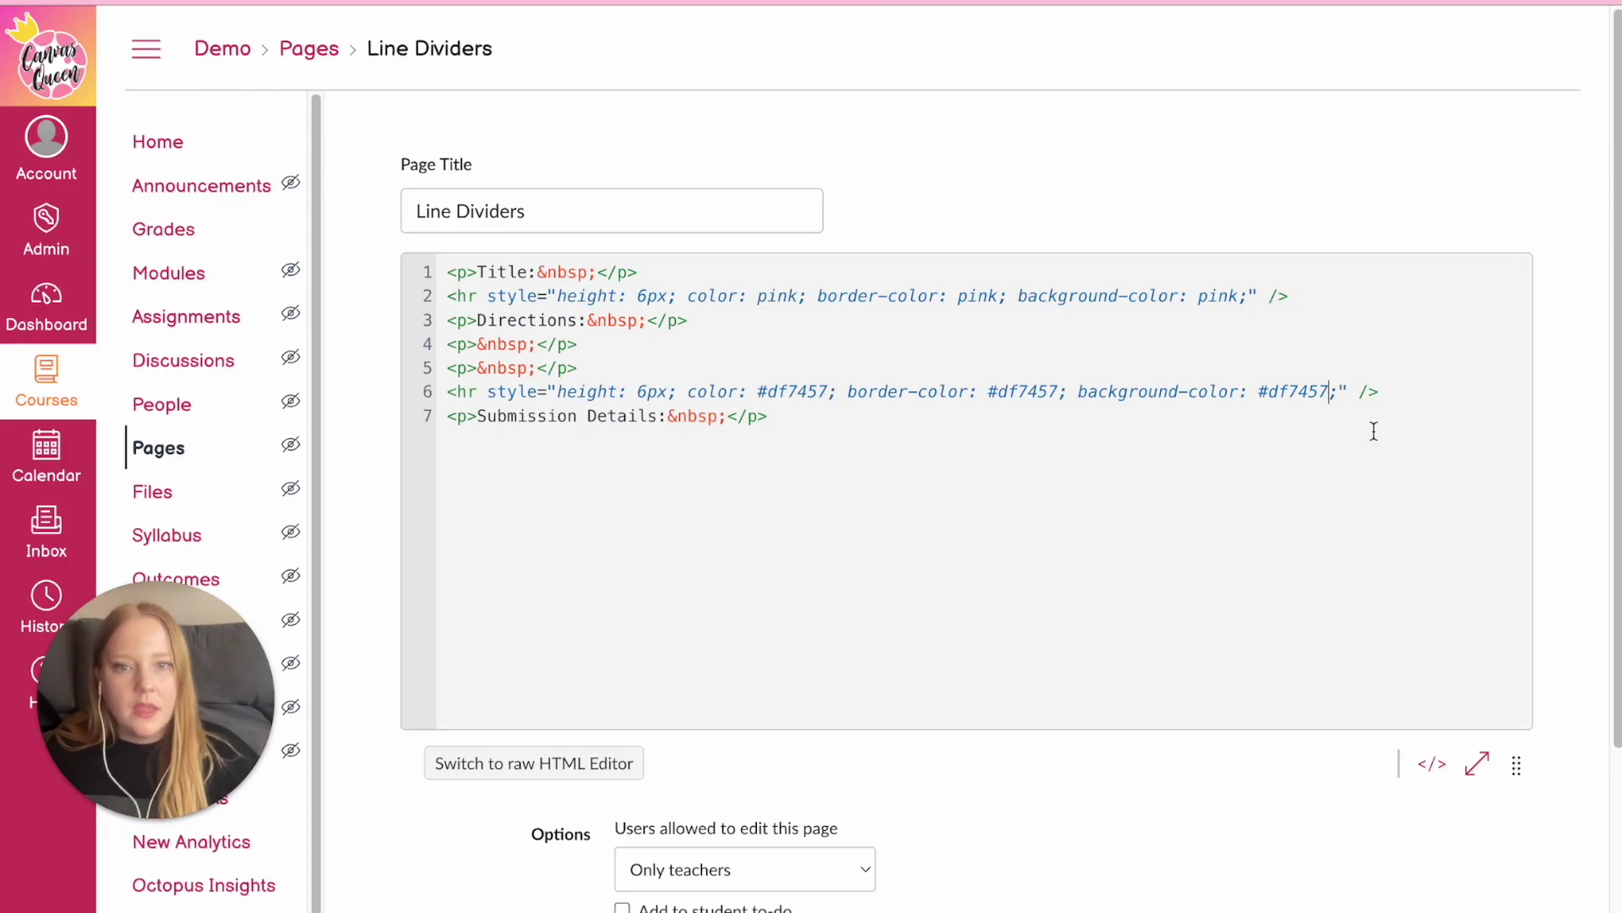
Preview the coral divider, then paste line 6's coral <hr> code over line 2 and preview both
{"action": "left_click", "coordinate": [1432, 764]}
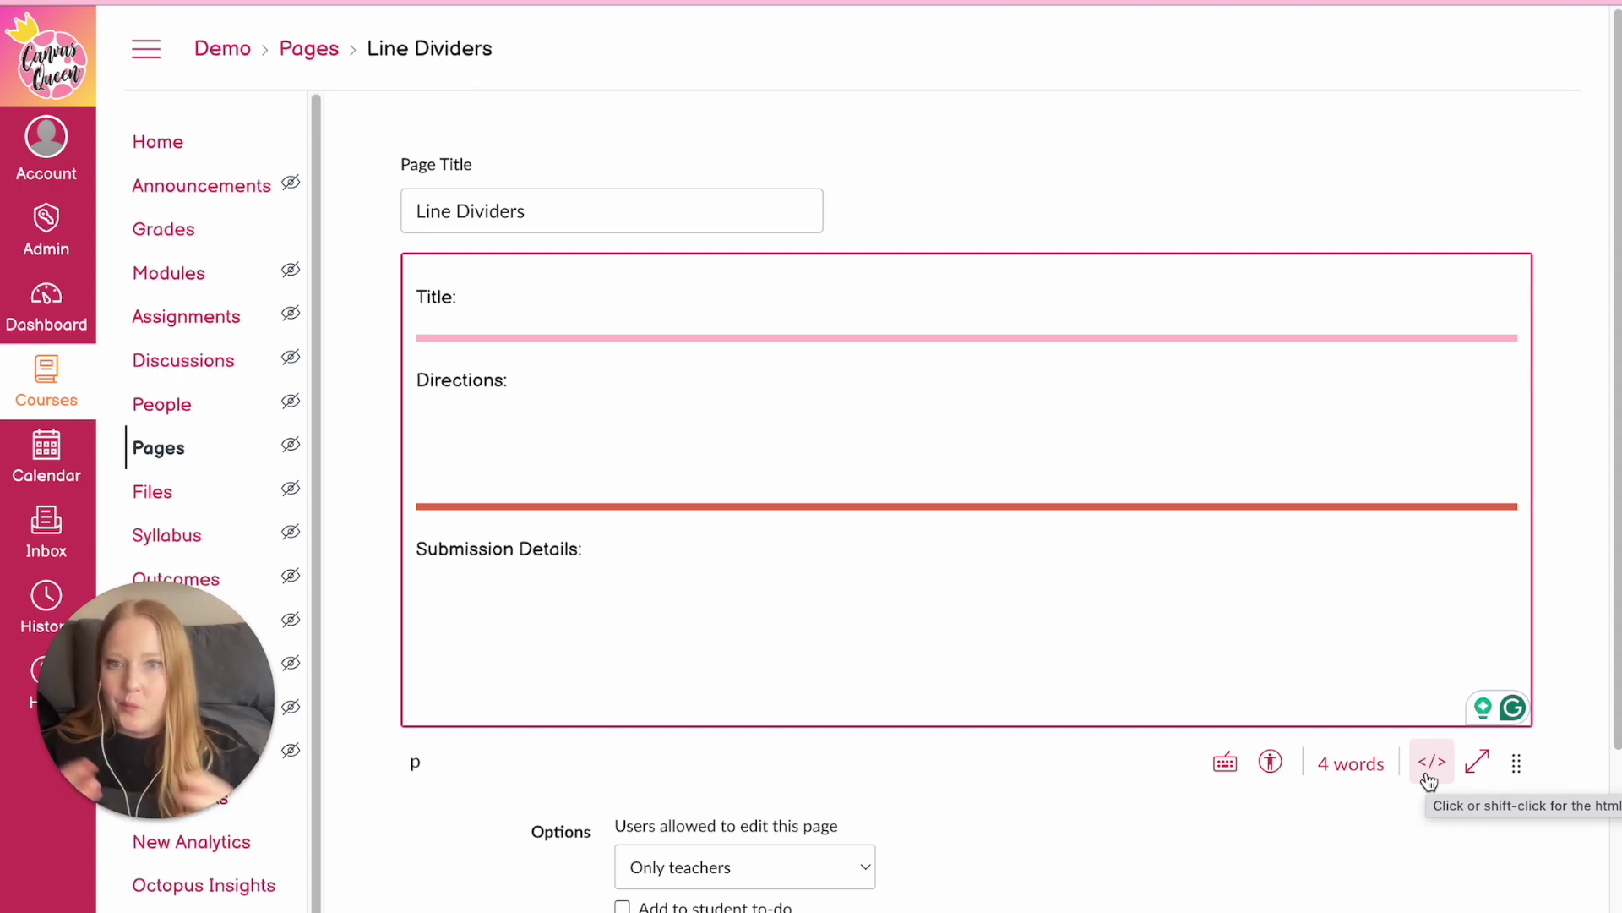
{"action": "left_click", "coordinate": [1428, 778]}
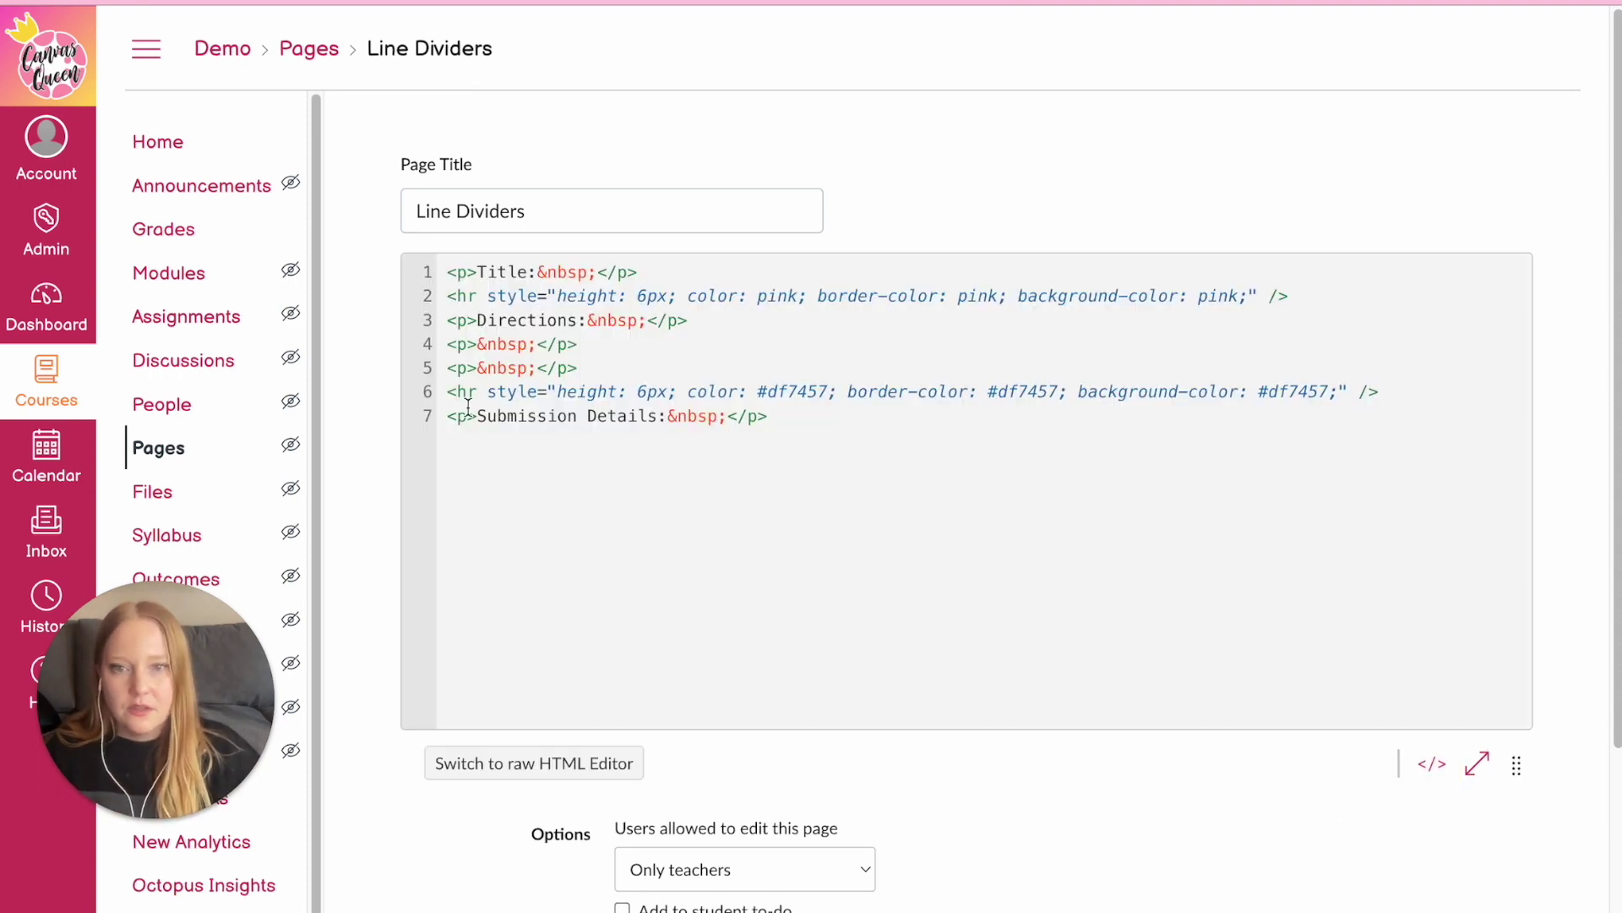
{"action": "triple_click", "coordinate": [471, 394]}
{"action": "key", "text": "ctrl+c"}
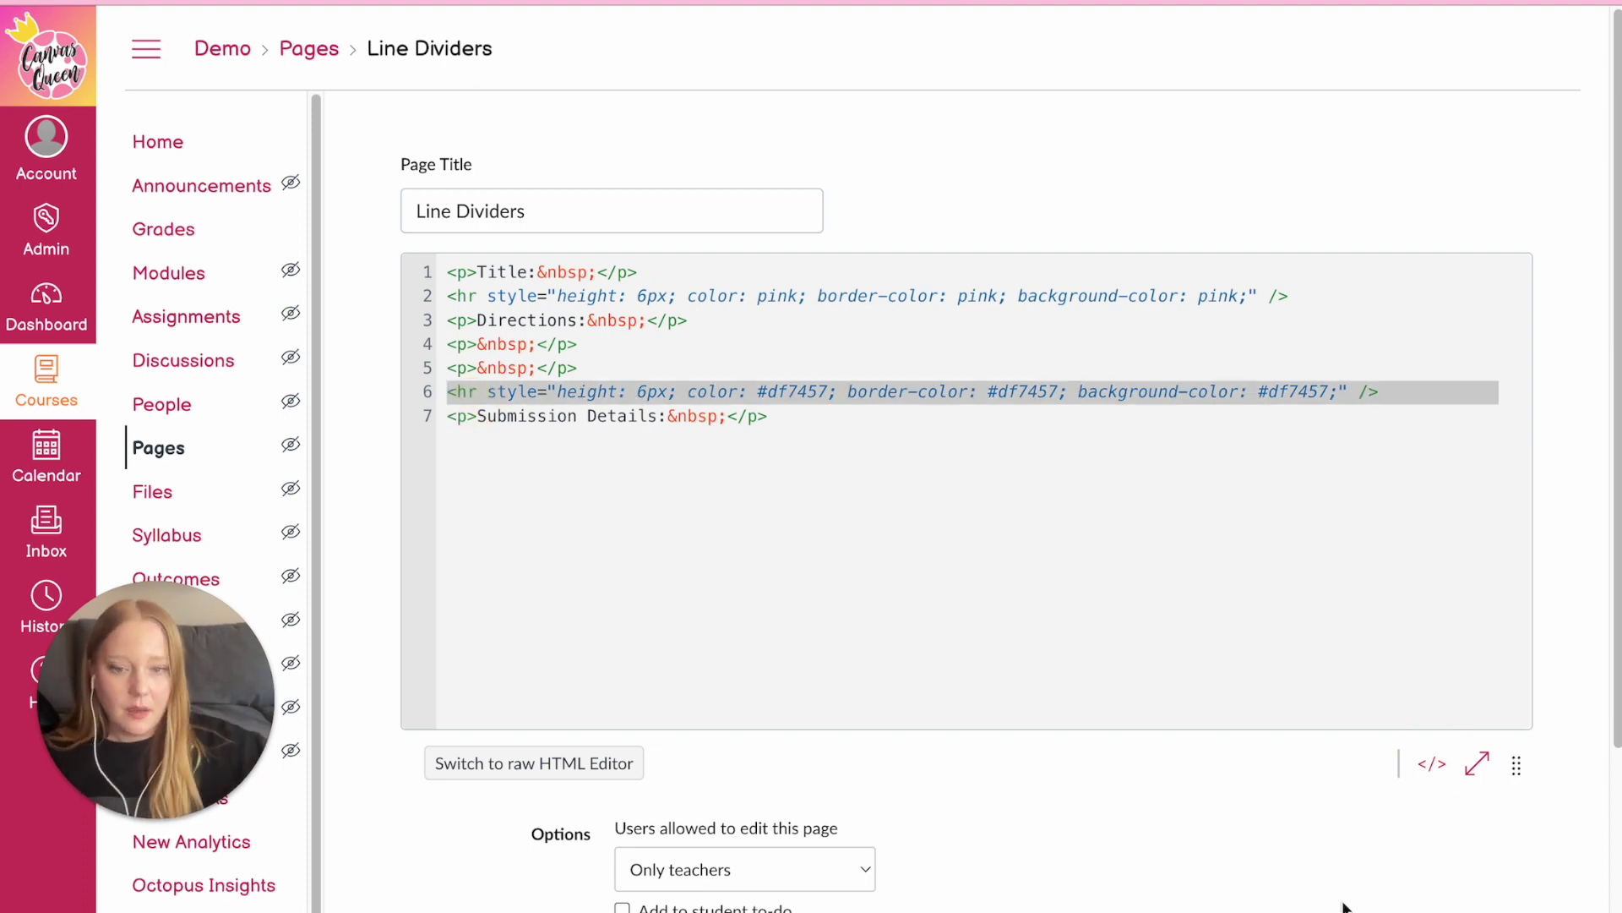
{"action": "triple_click", "coordinate": [732, 293]}
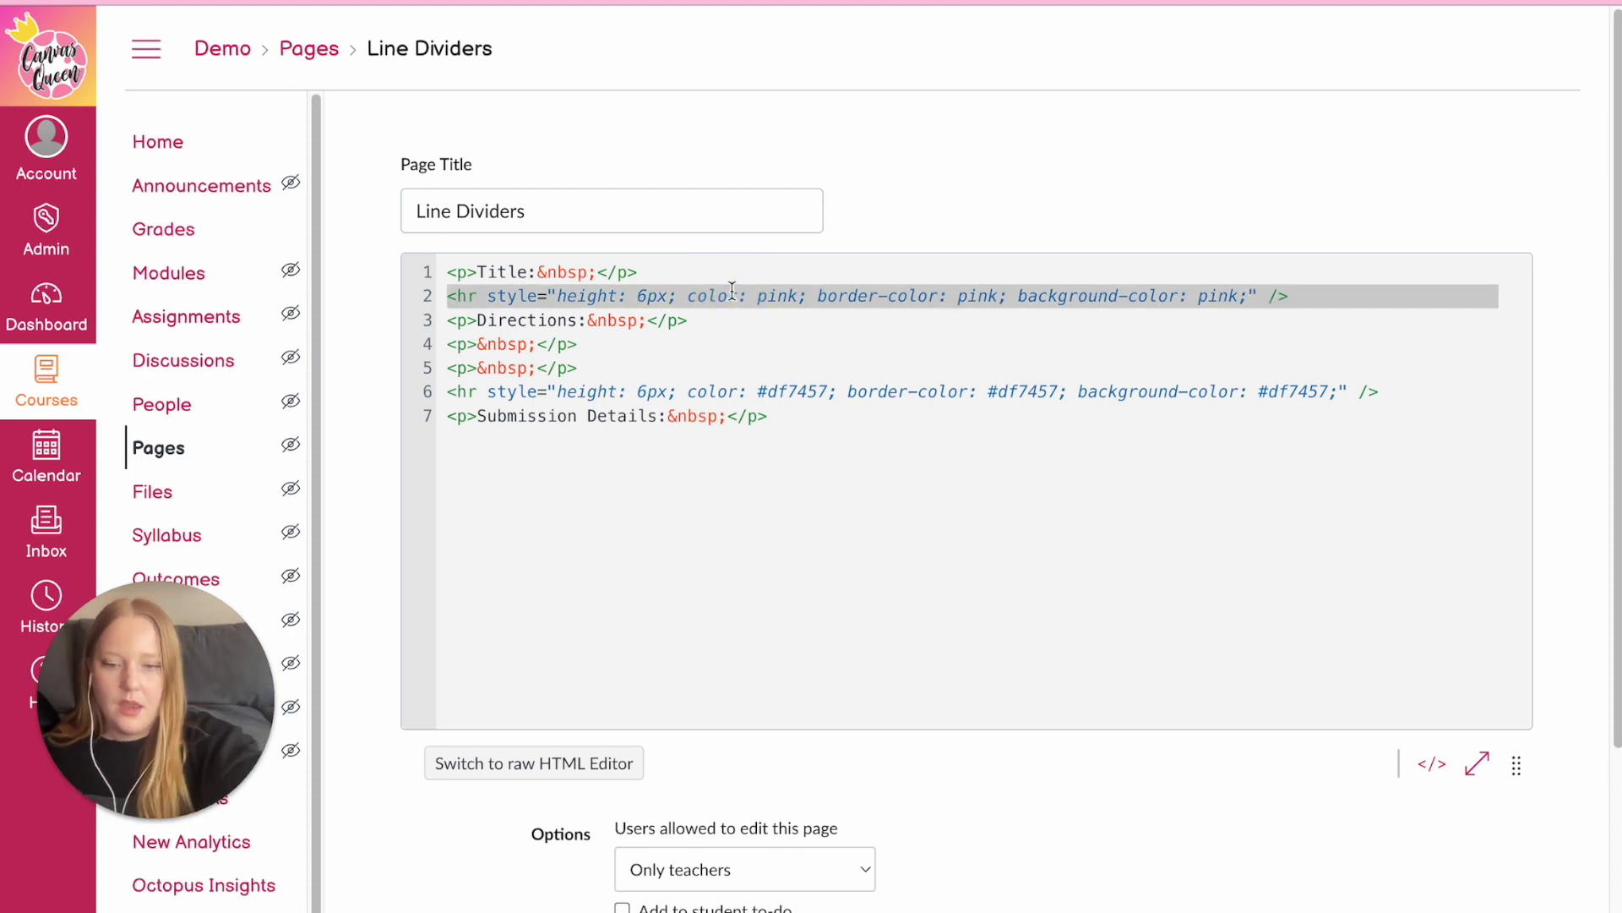
{"action": "key", "text": "ctrl+v"}
{"action": "left_click", "coordinate": [1434, 765]}
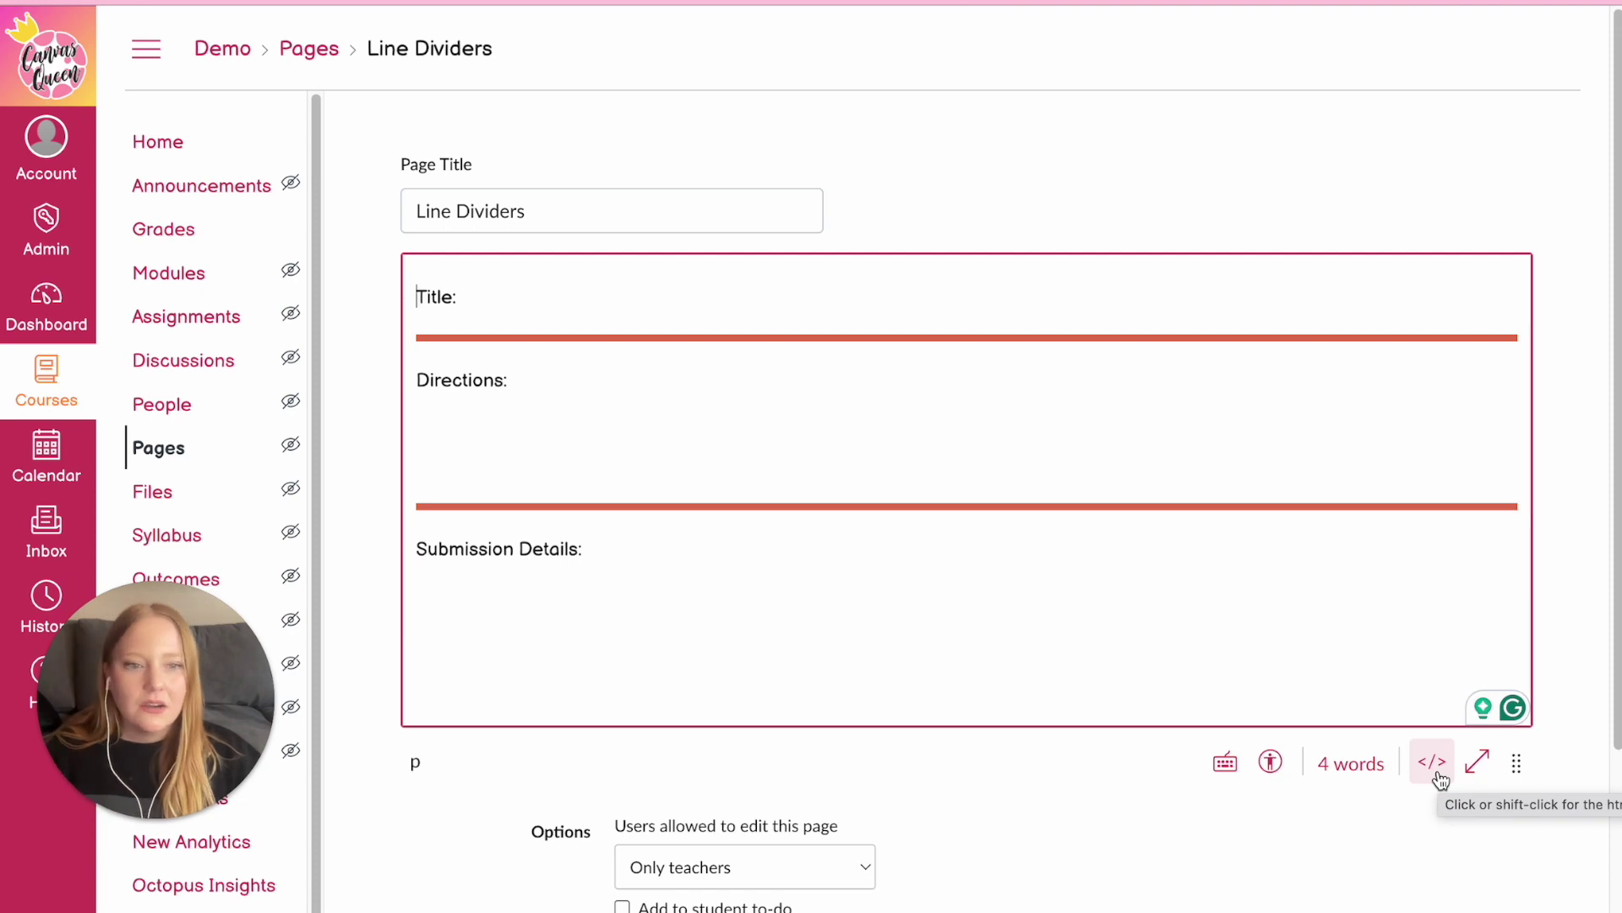
{"action": "left_click", "coordinate": [1433, 763]}
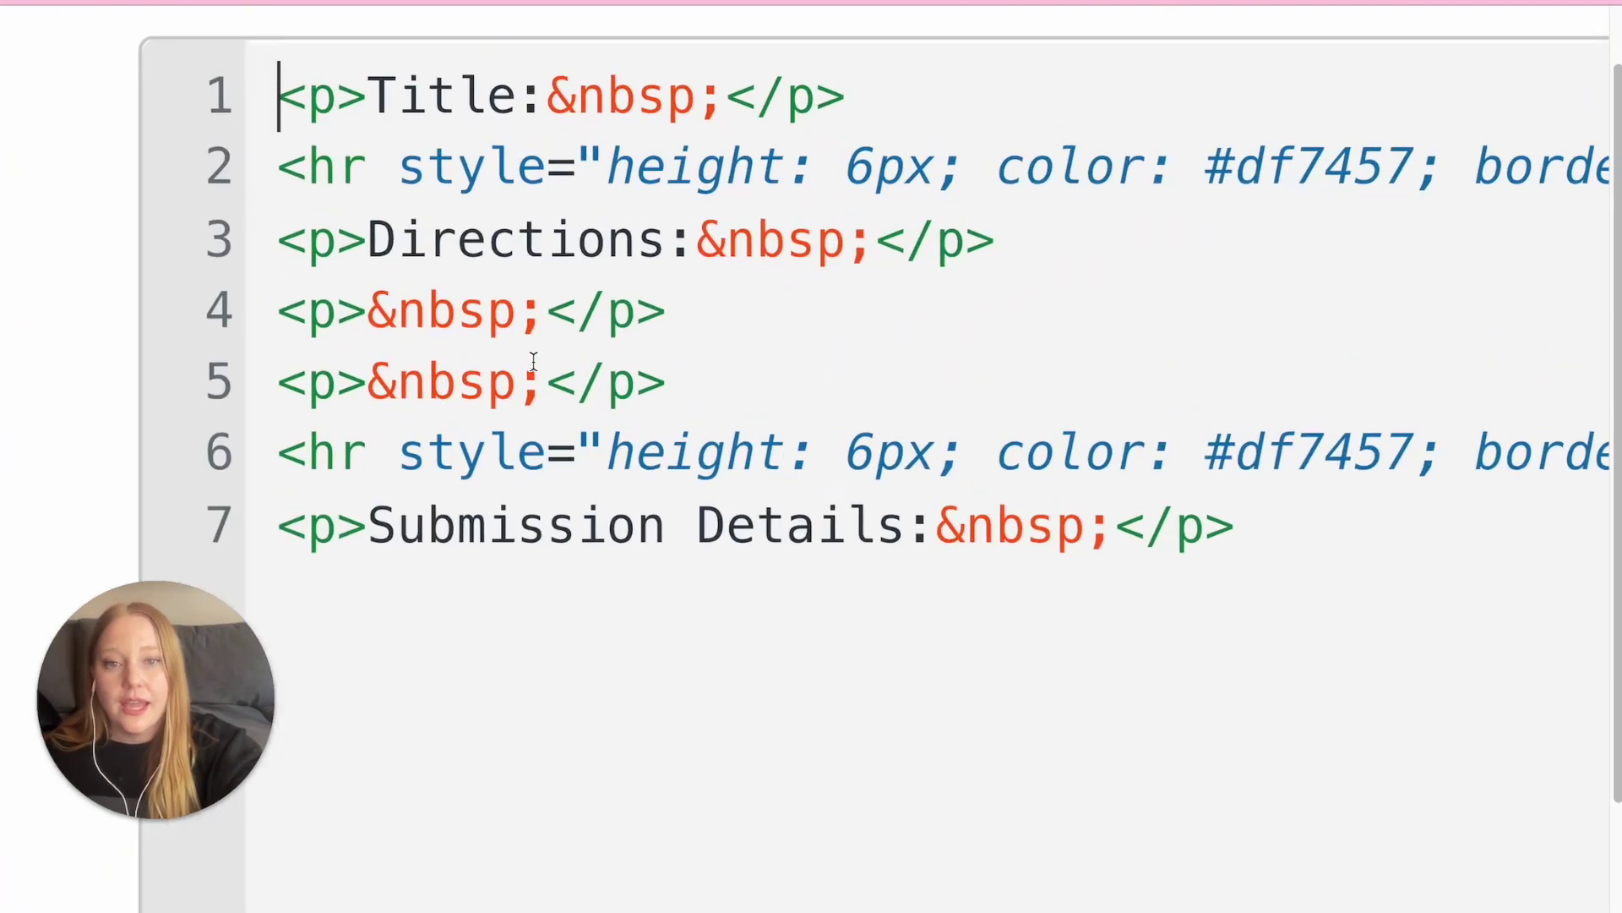
Change the height from 6px to 4px on both divider lines 2 and 6
{"action": "left_click", "coordinate": [642, 296]}
{"action": "key", "text": "Delete"}
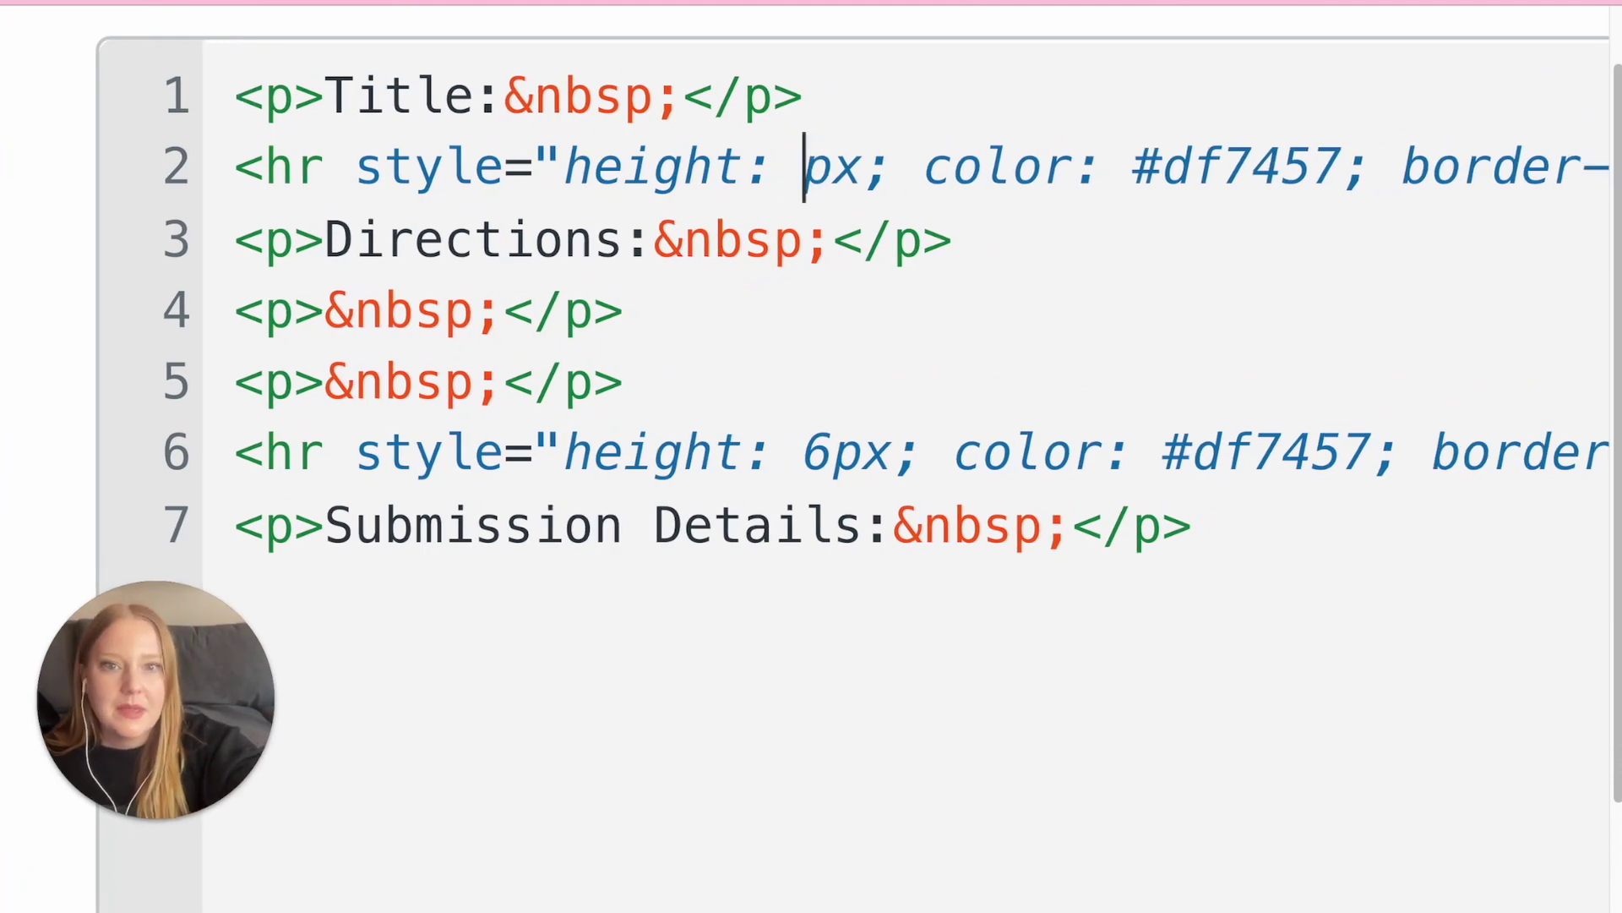
{"action": "type", "text": "4"}
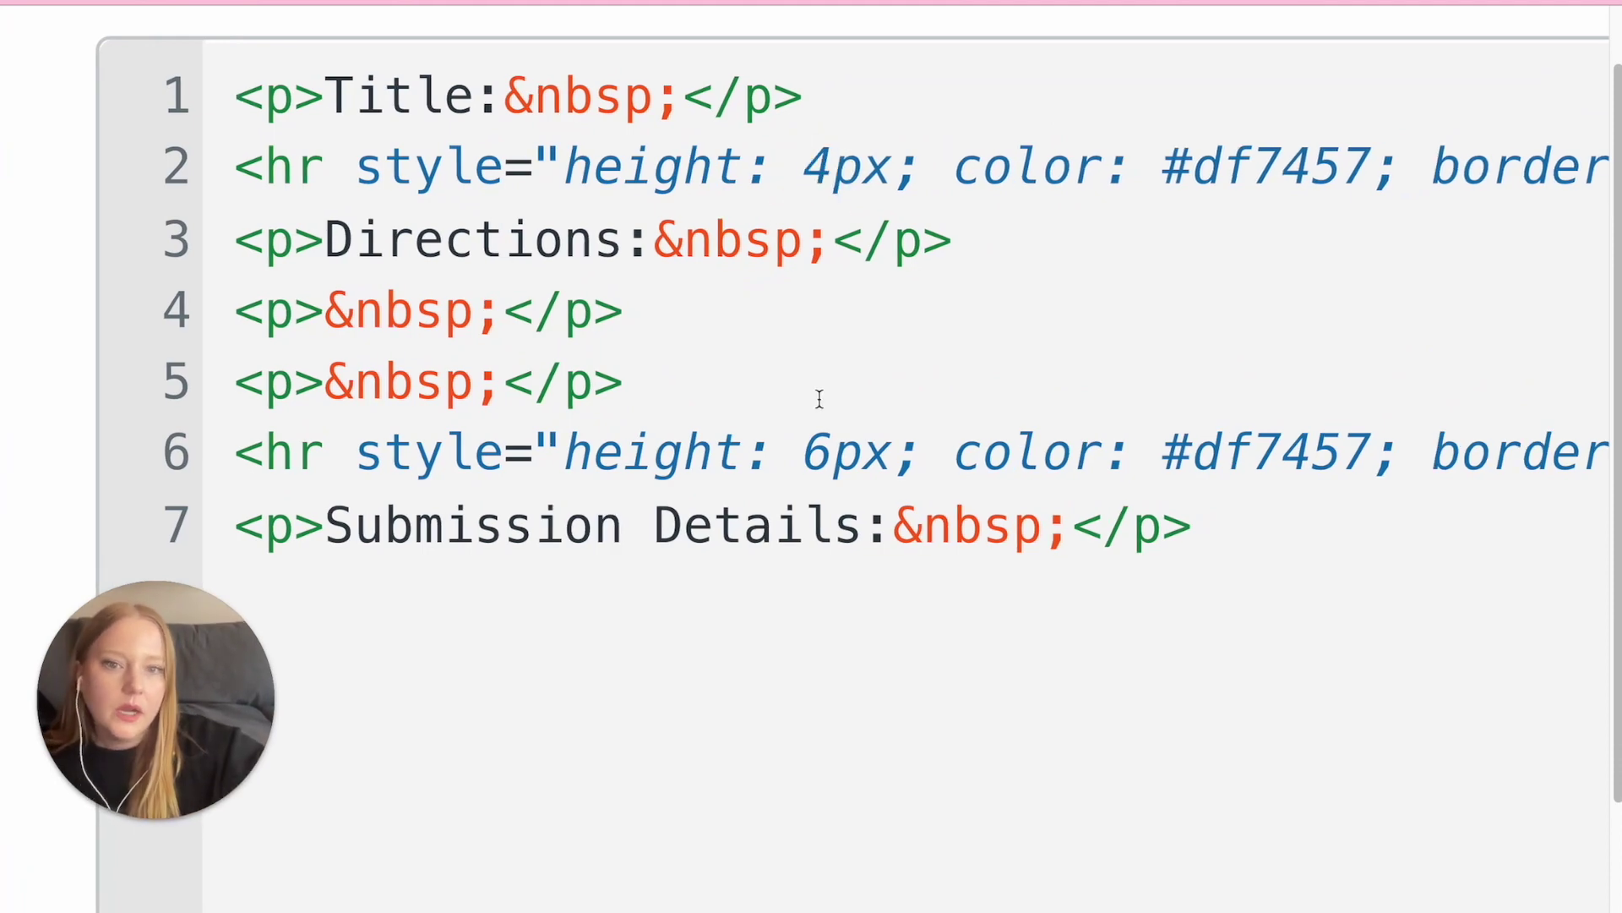
{"action": "left_click", "coordinate": [826, 440]}
{"action": "key", "text": "BackSpace"}
{"action": "type", "text": "4"}
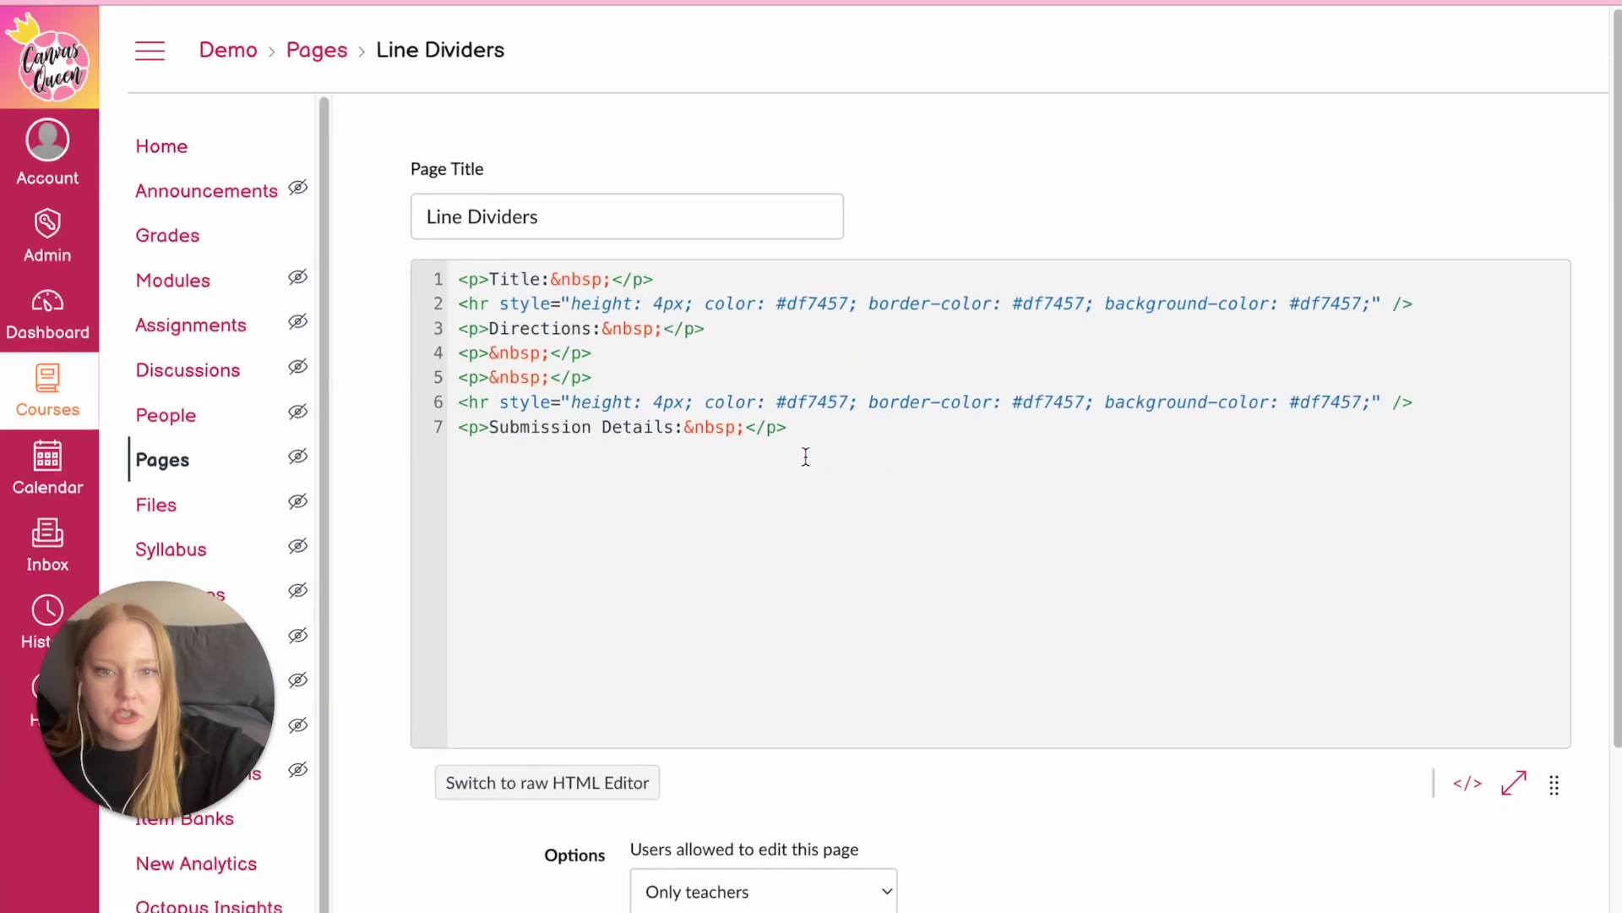
Preview the 4px coral dividers and save the Line Dividers page
{"action": "scroll", "coordinate": [1445, 845], "scroll_direction": "down", "scroll_amount": 2}
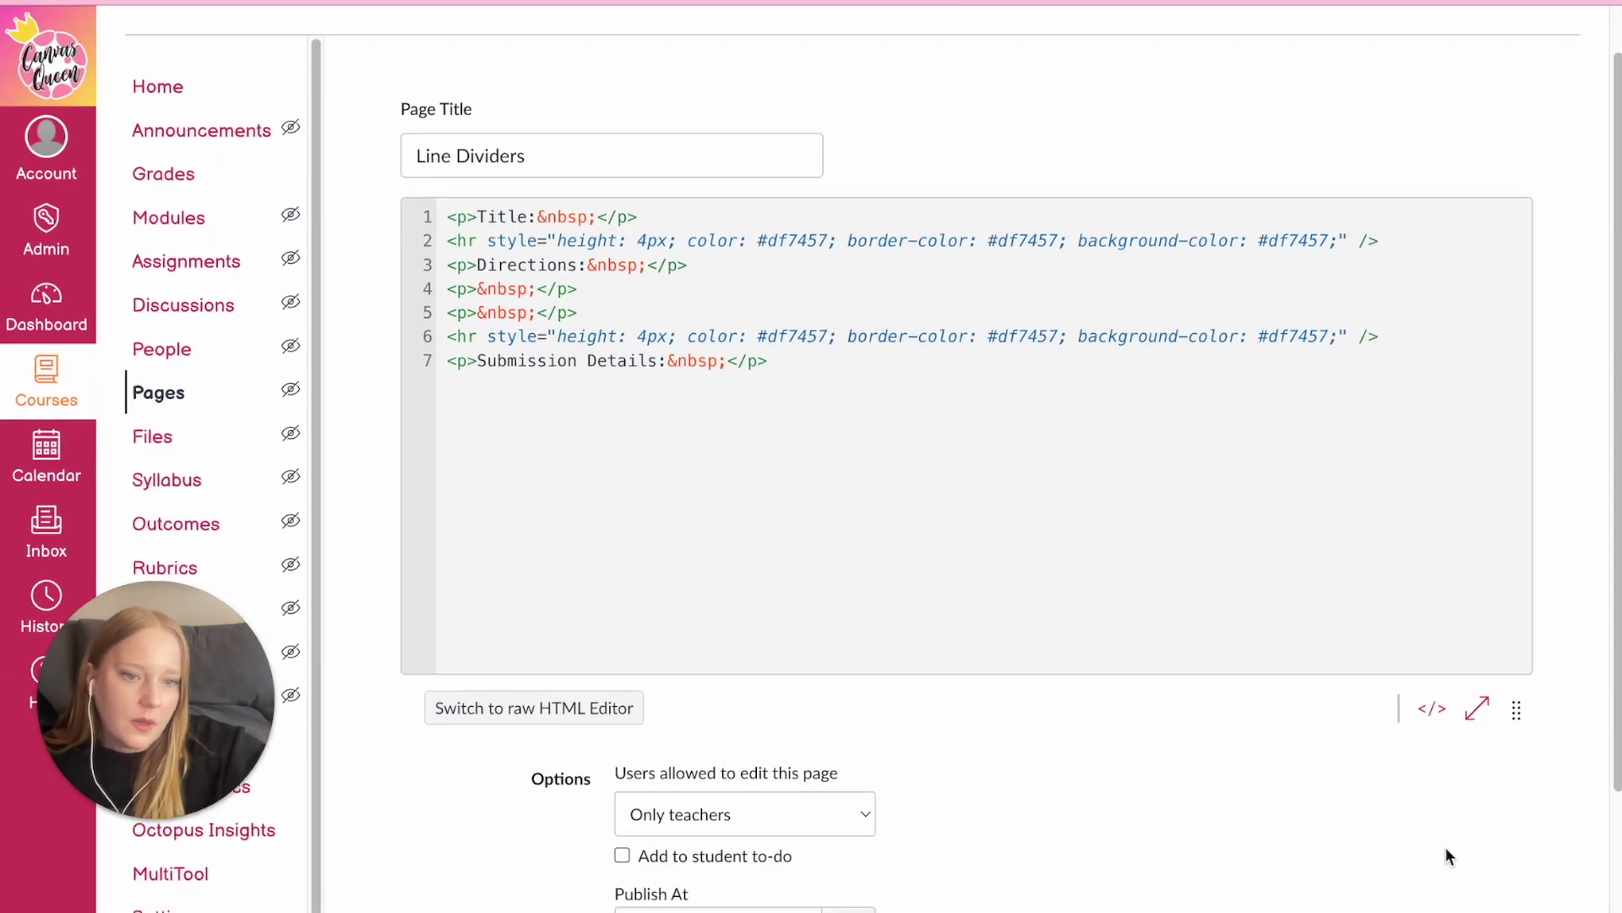
{"action": "left_click", "coordinate": [1439, 716]}
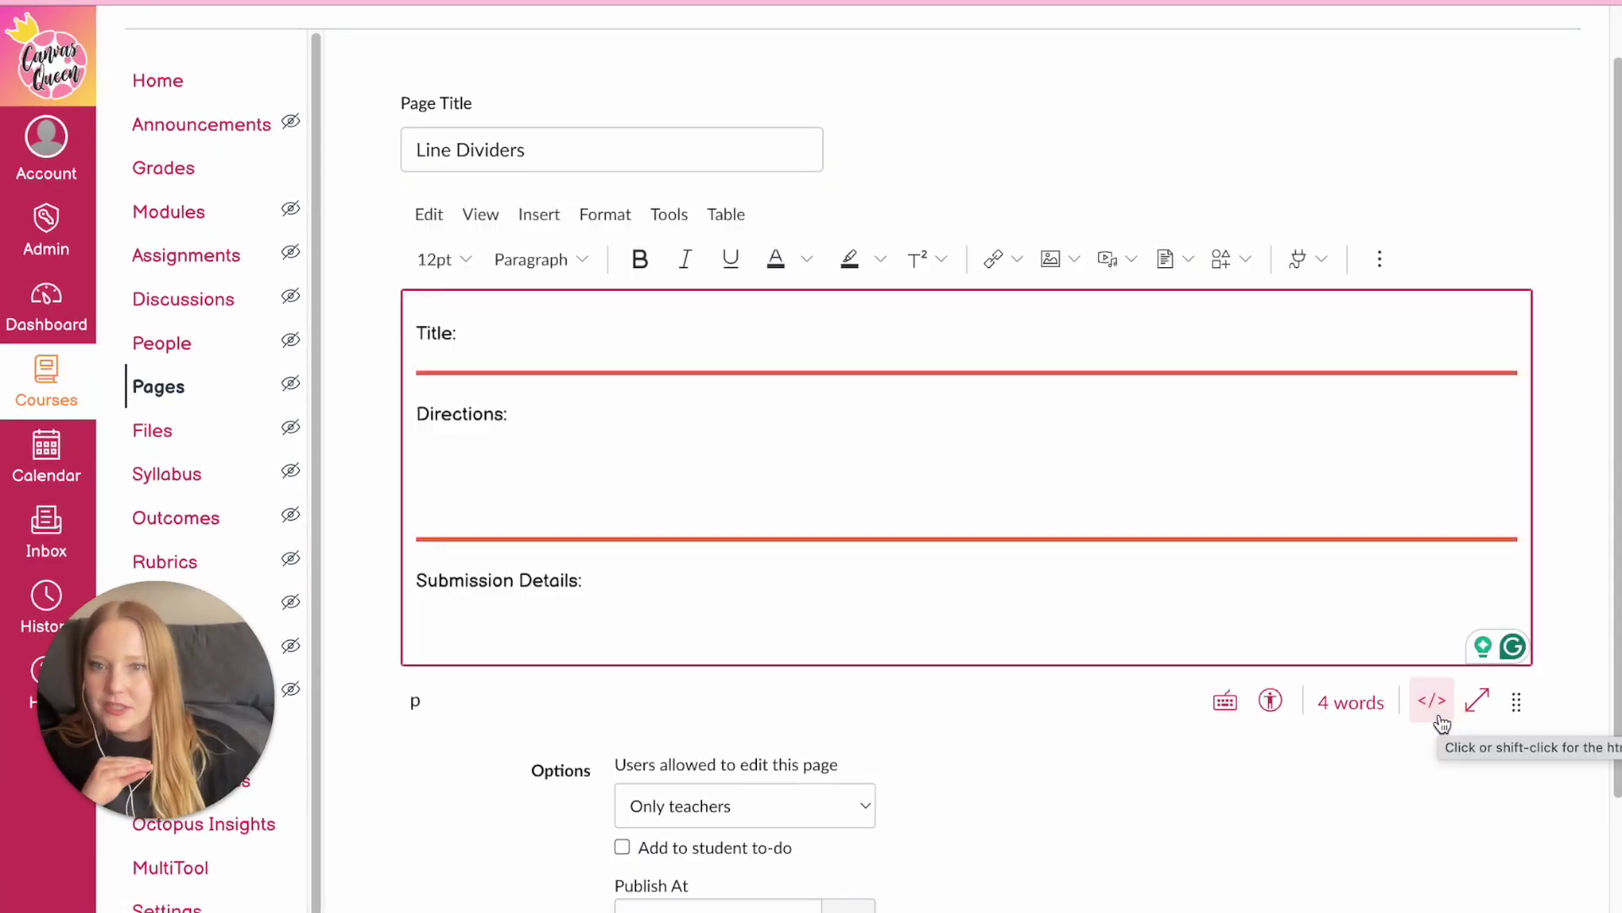
{"action": "scroll", "coordinate": [1431, 747], "scroll_direction": "down", "scroll_amount": 2}
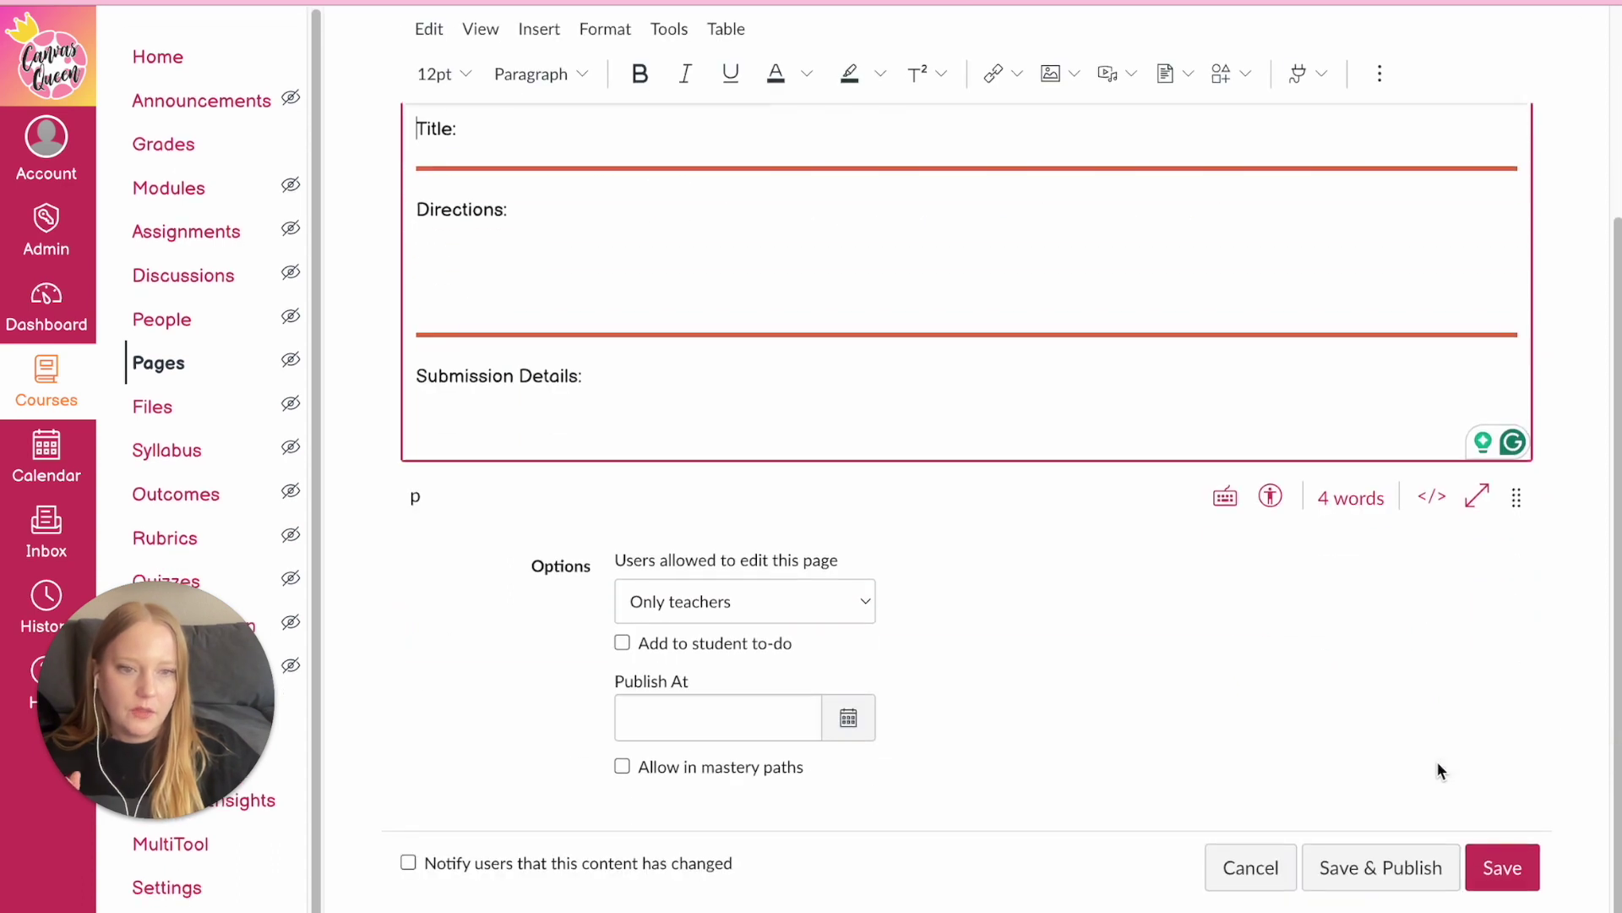
{"action": "left_click", "coordinate": [1491, 883]}
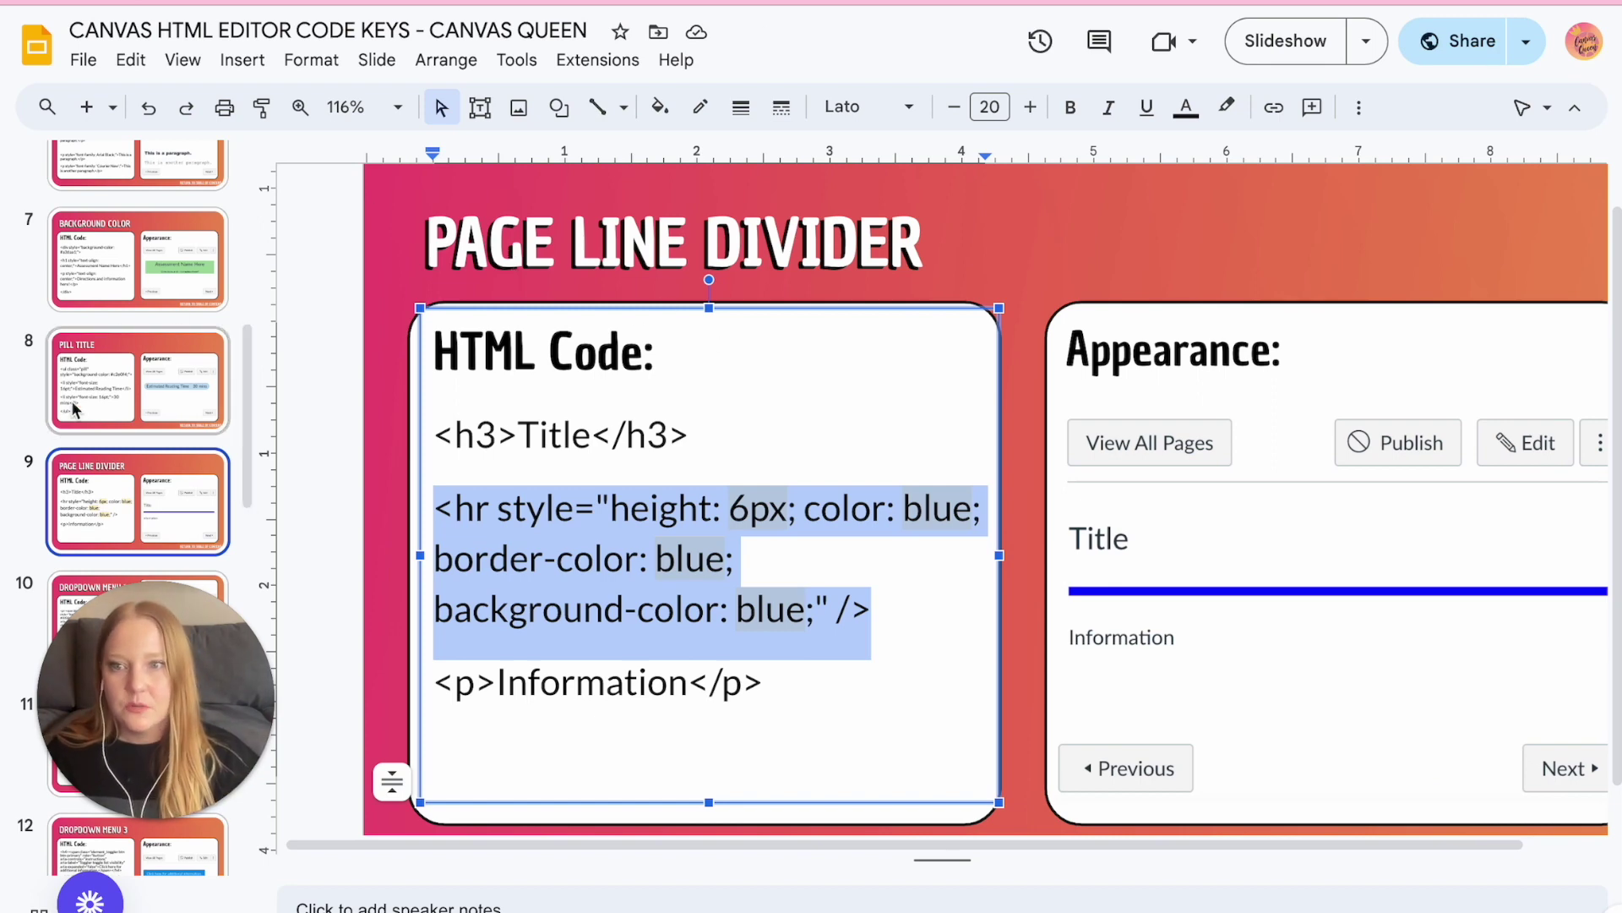
Copy the green Background Color banner's <div> code from slide 7
{"action": "left_click", "coordinate": [80, 242]}
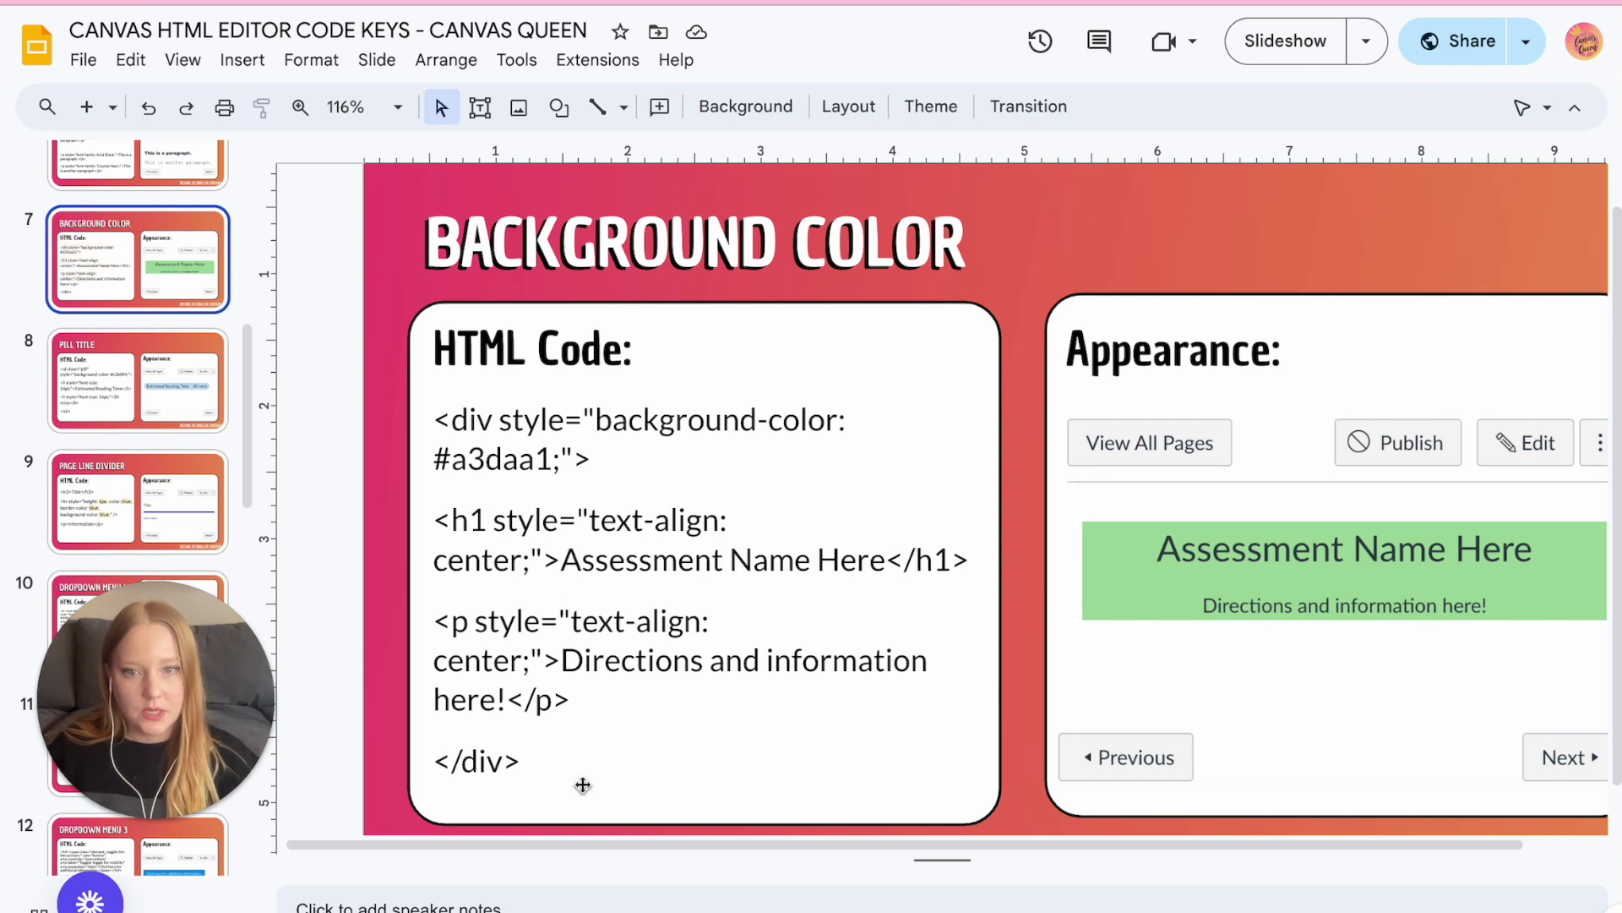
{"action": "scroll", "coordinate": [535, 750], "scroll_direction": "right", "scroll_amount": 2}
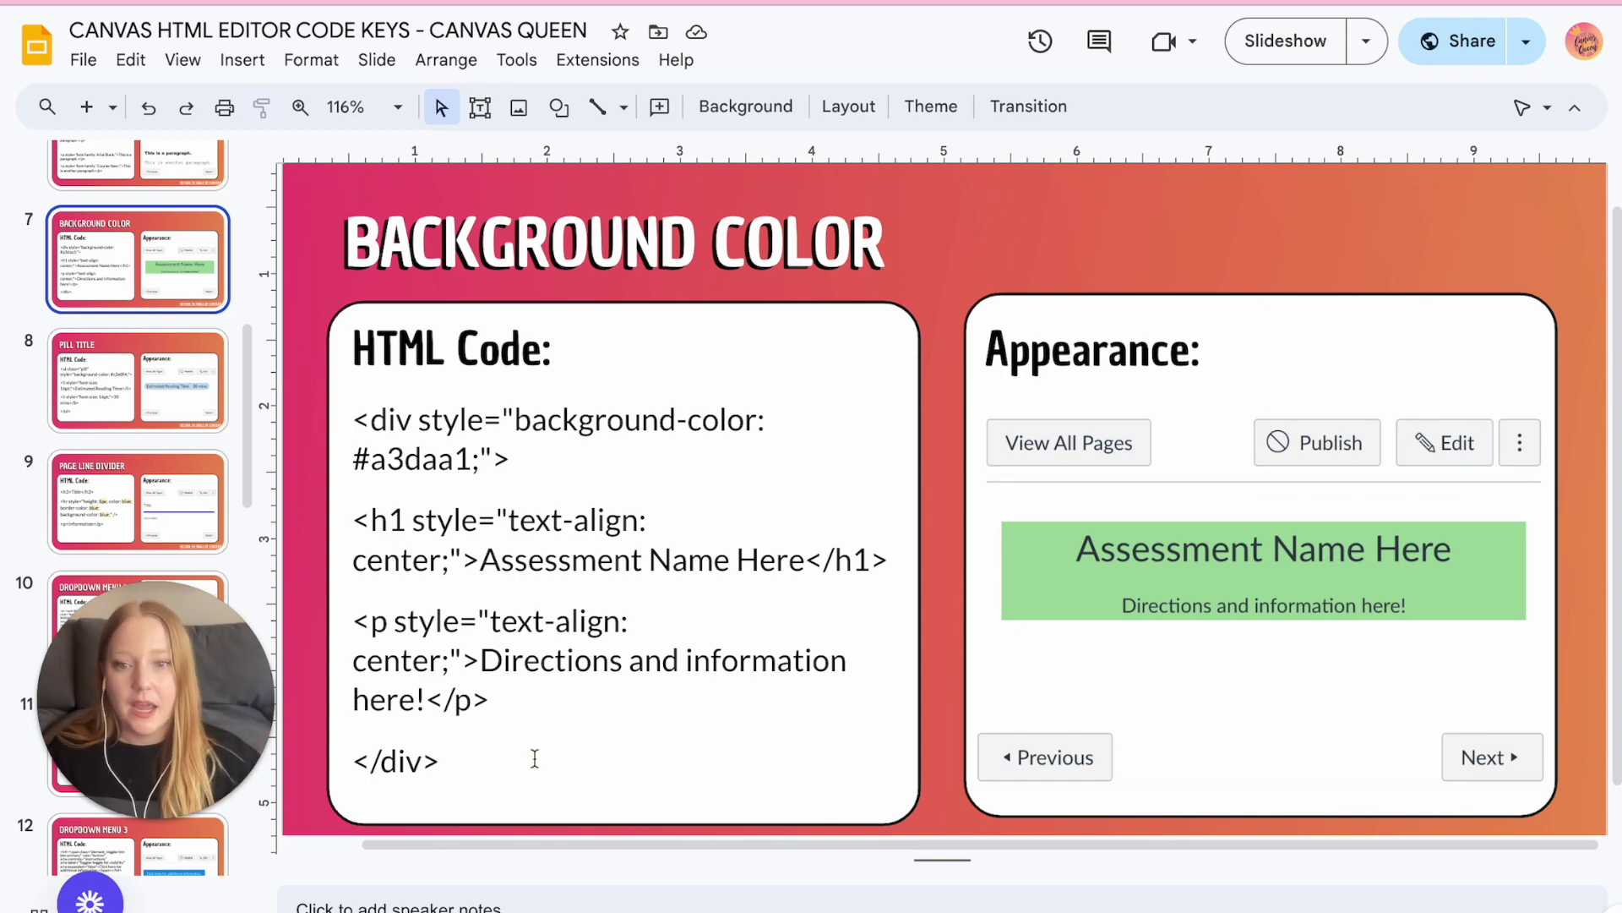
{"action": "left_click_drag", "start_coordinate": [533, 757], "coordinate": [312, 406]}
{"action": "right_click", "coordinate": [405, 448]}
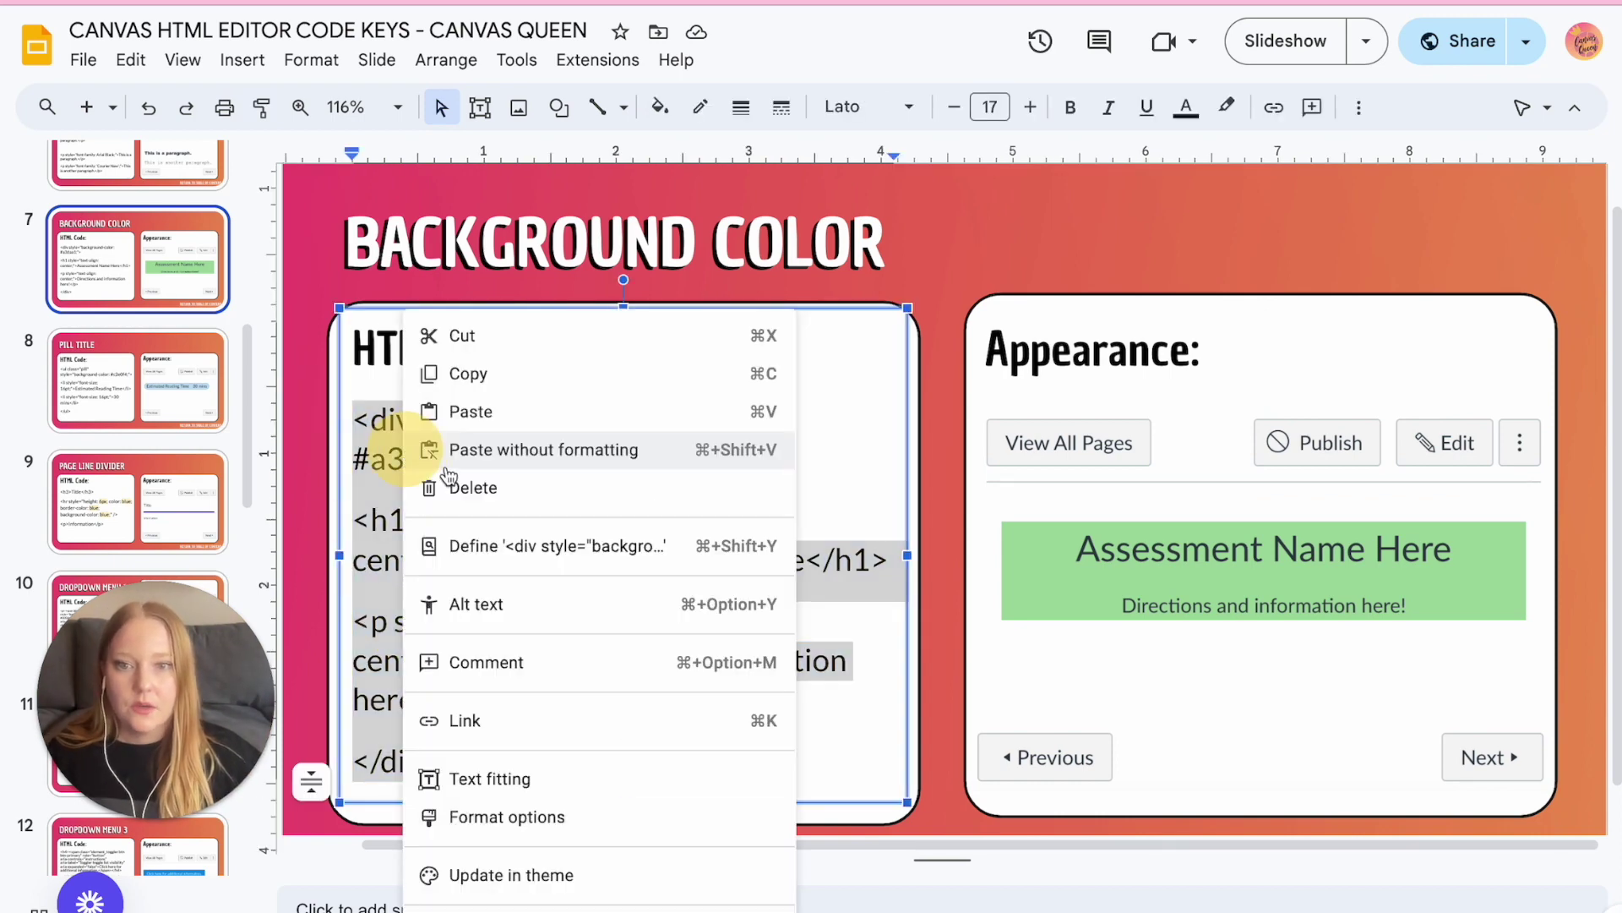
{"action": "left_click", "coordinate": [465, 373]}
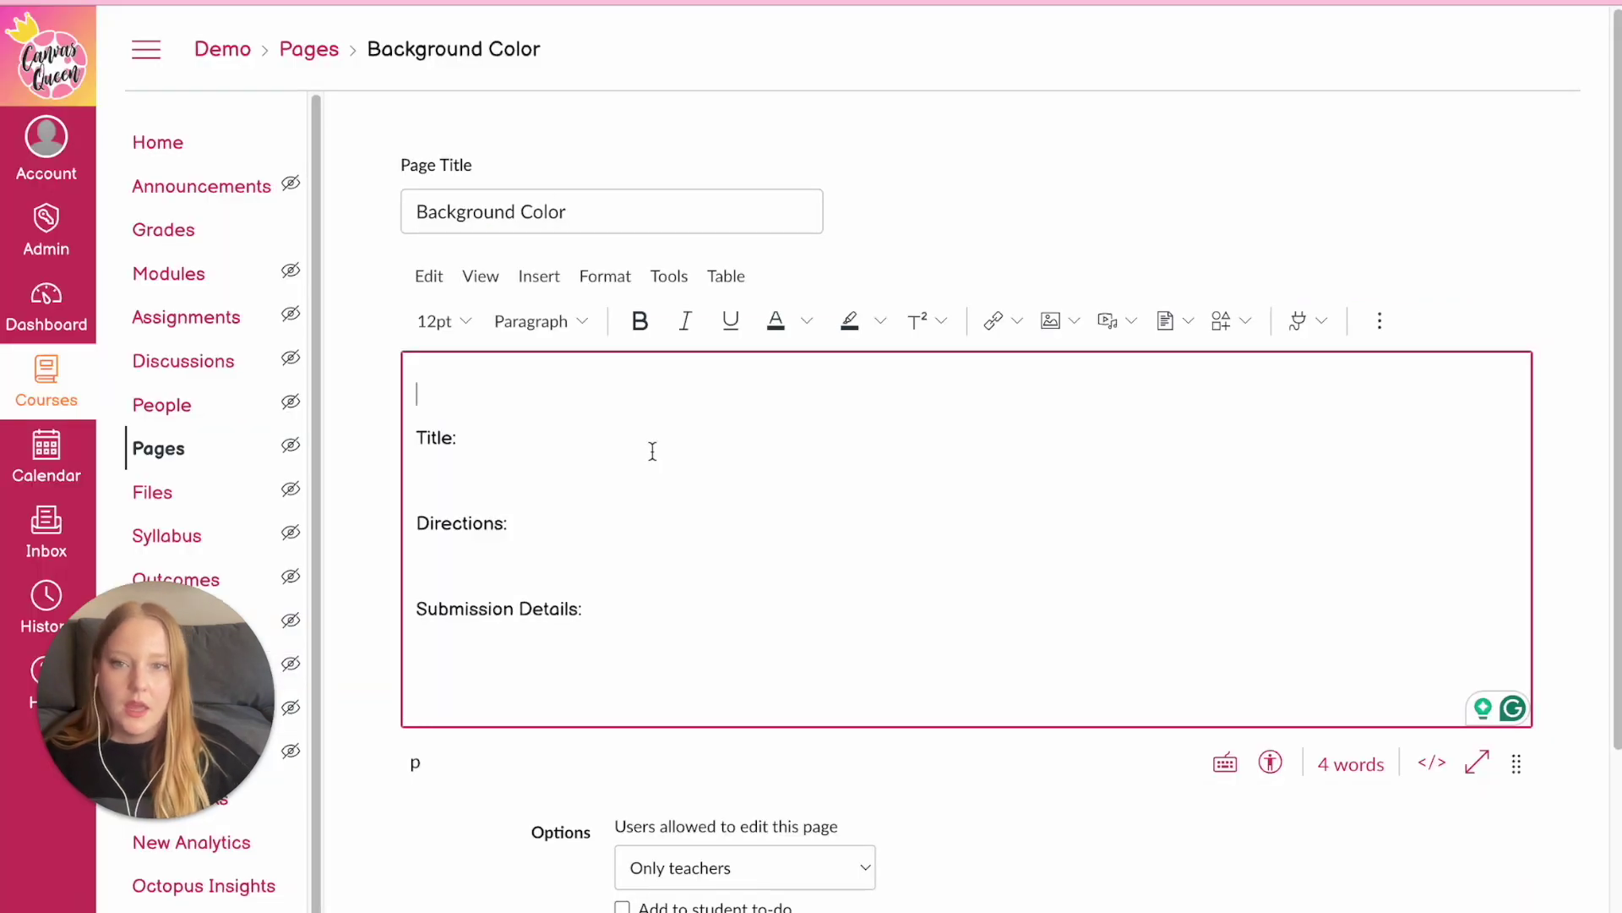
Replace the plain-text paste with the green 'Assessment Name Here' banner code at the top of the HTML, then select its directions line
{"action": "right_click", "coordinate": [478, 407]}
{"action": "left_click", "coordinate": [540, 569]}
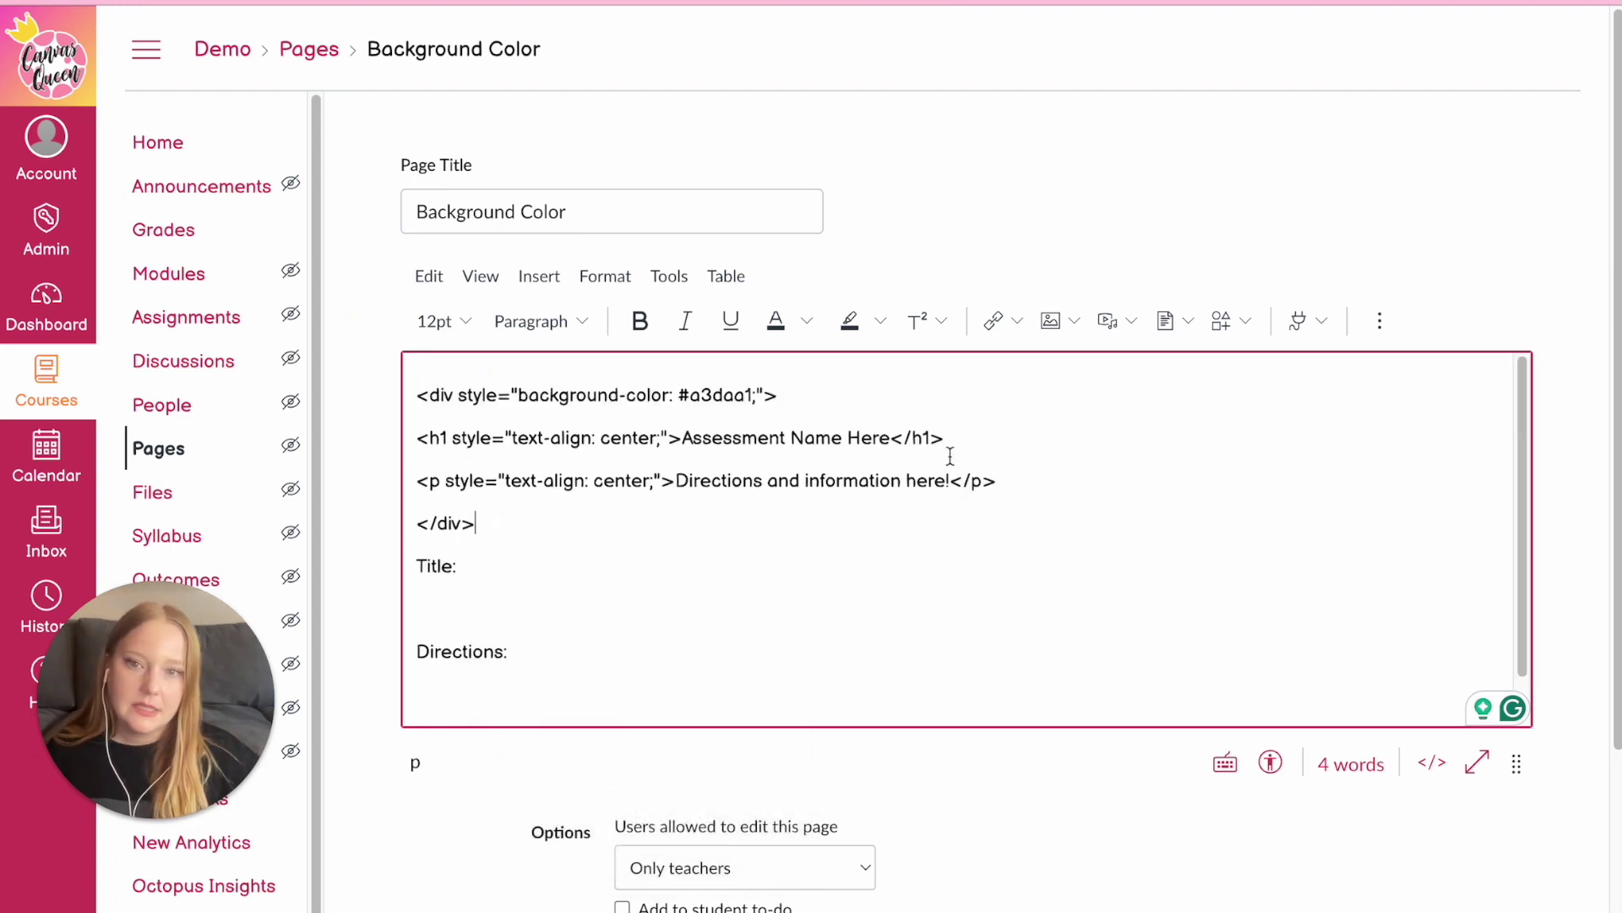
{"action": "key", "text": "ctrl+z"}
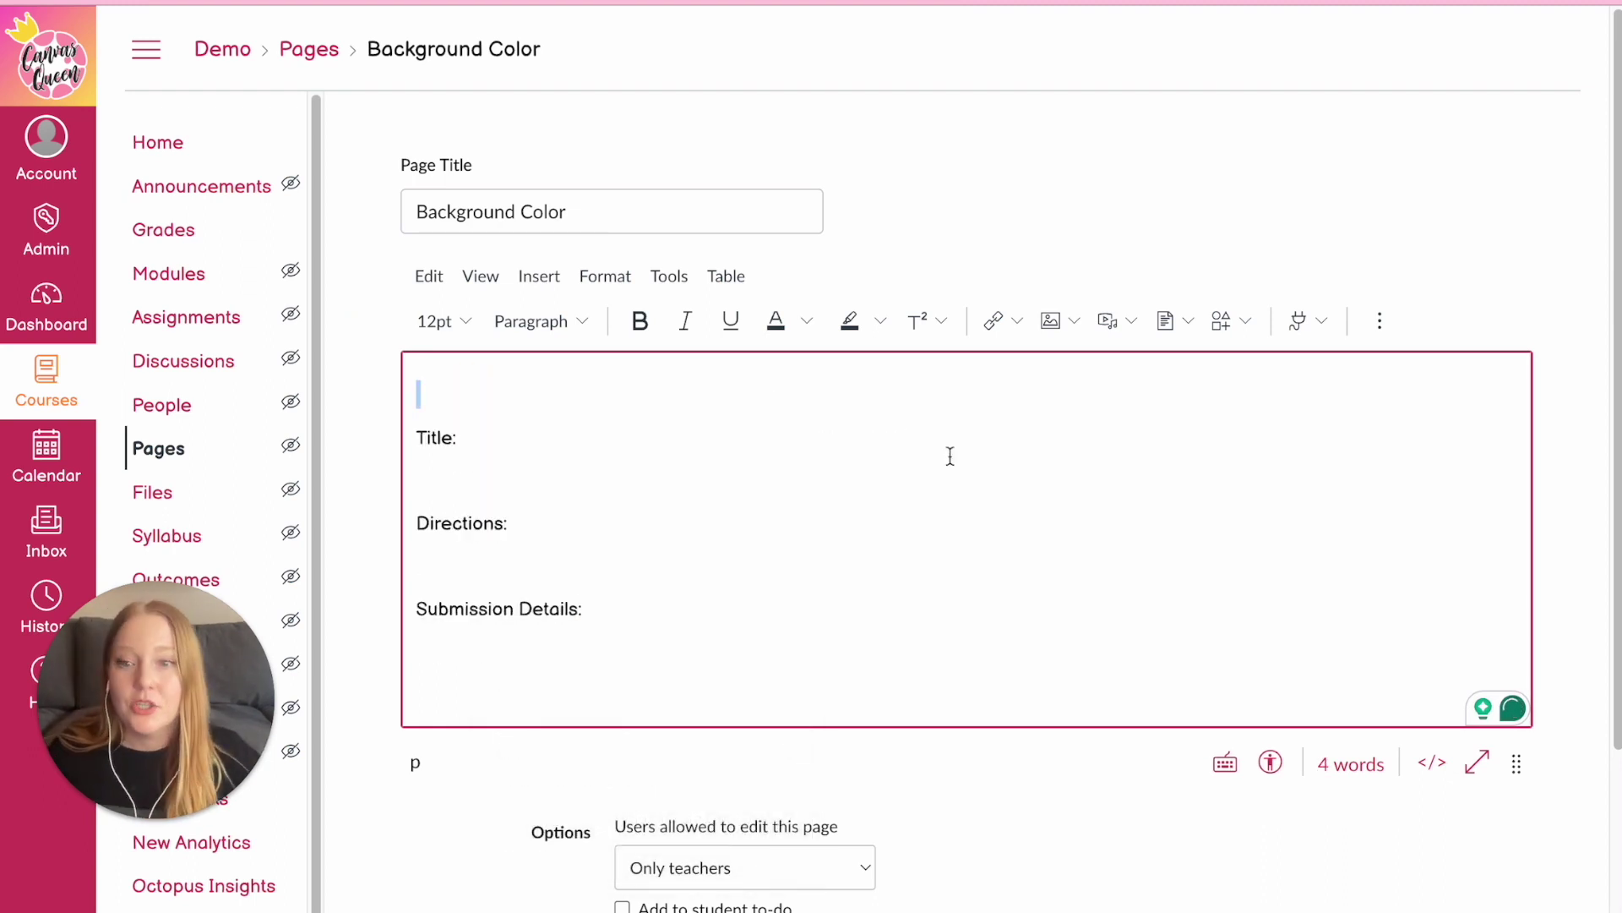
{"action": "left_click", "coordinate": [1433, 763]}
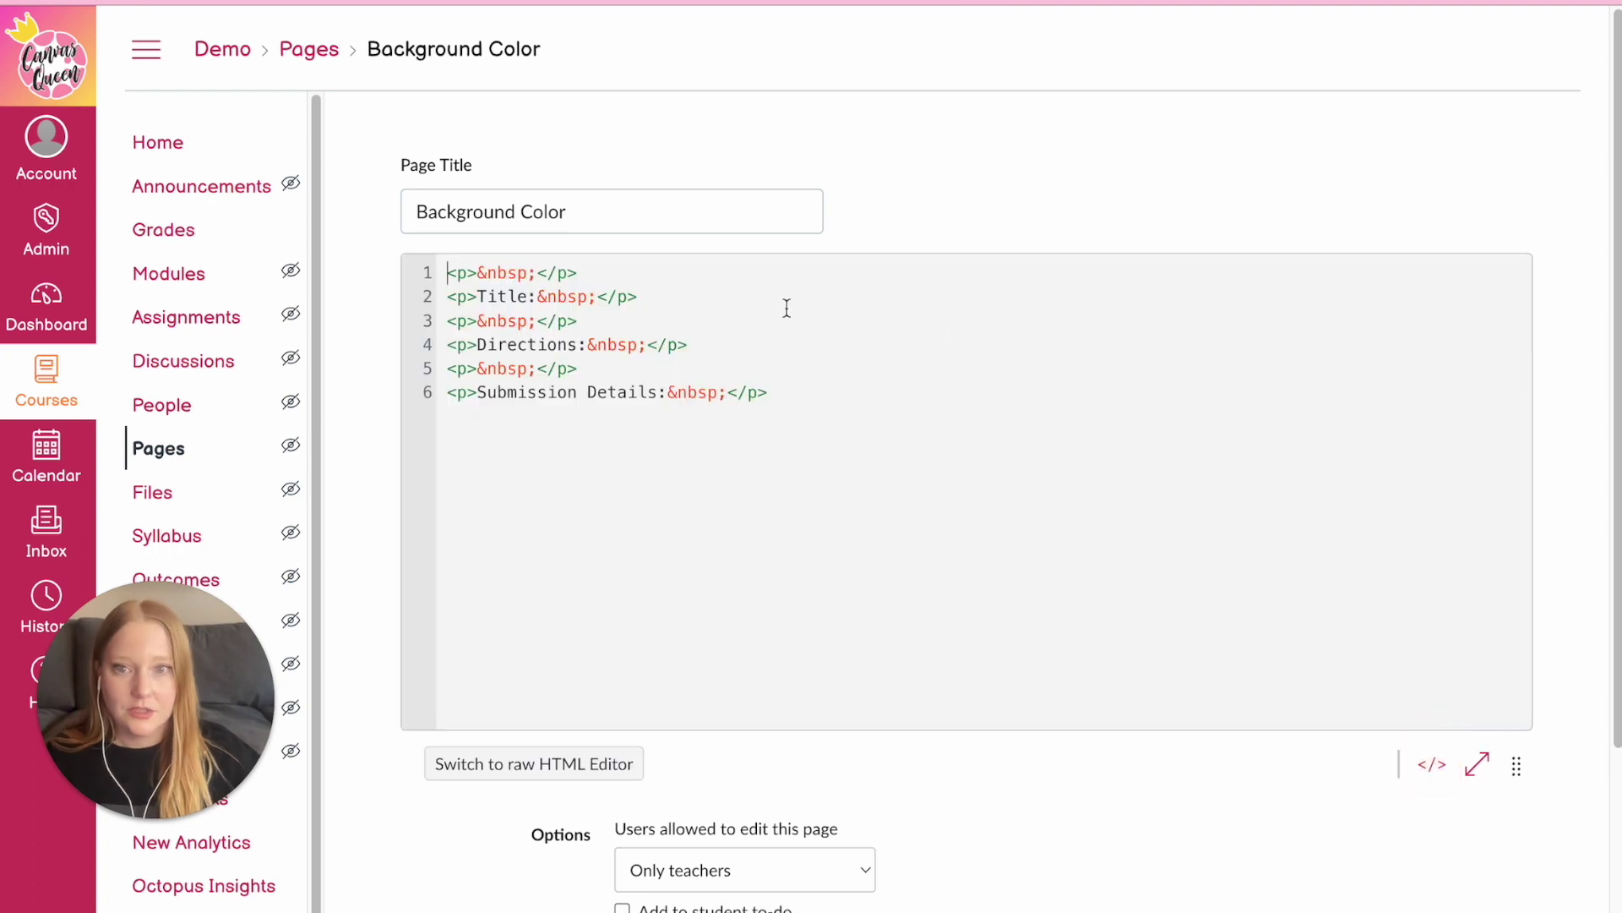
{"action": "key", "text": "ctrl+v"}
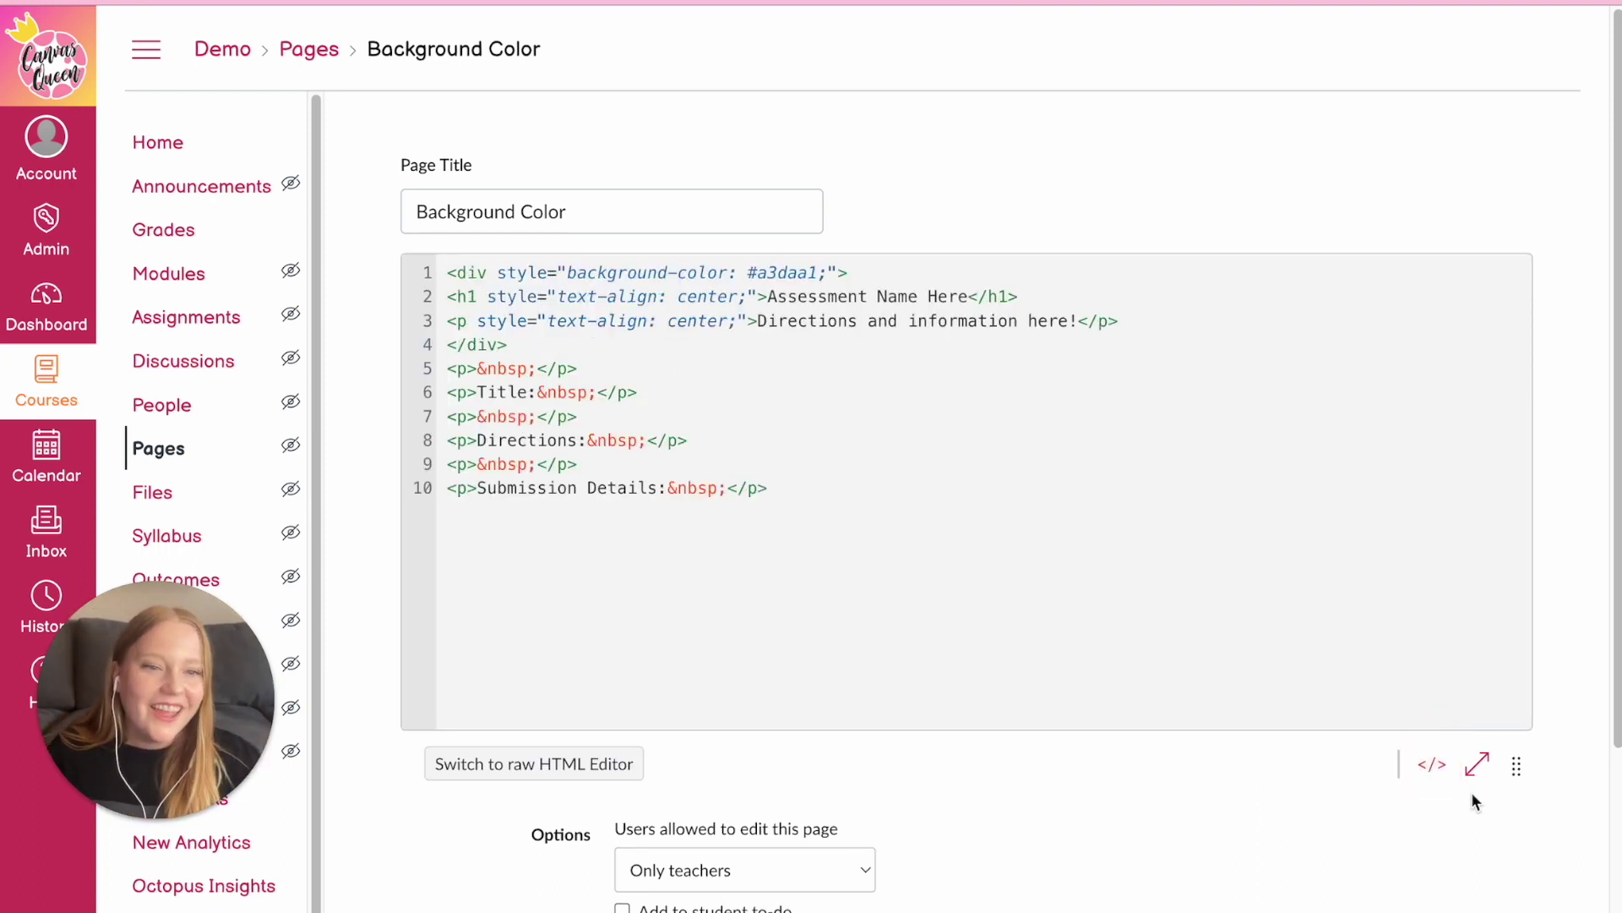
{"action": "left_click", "coordinate": [1432, 765]}
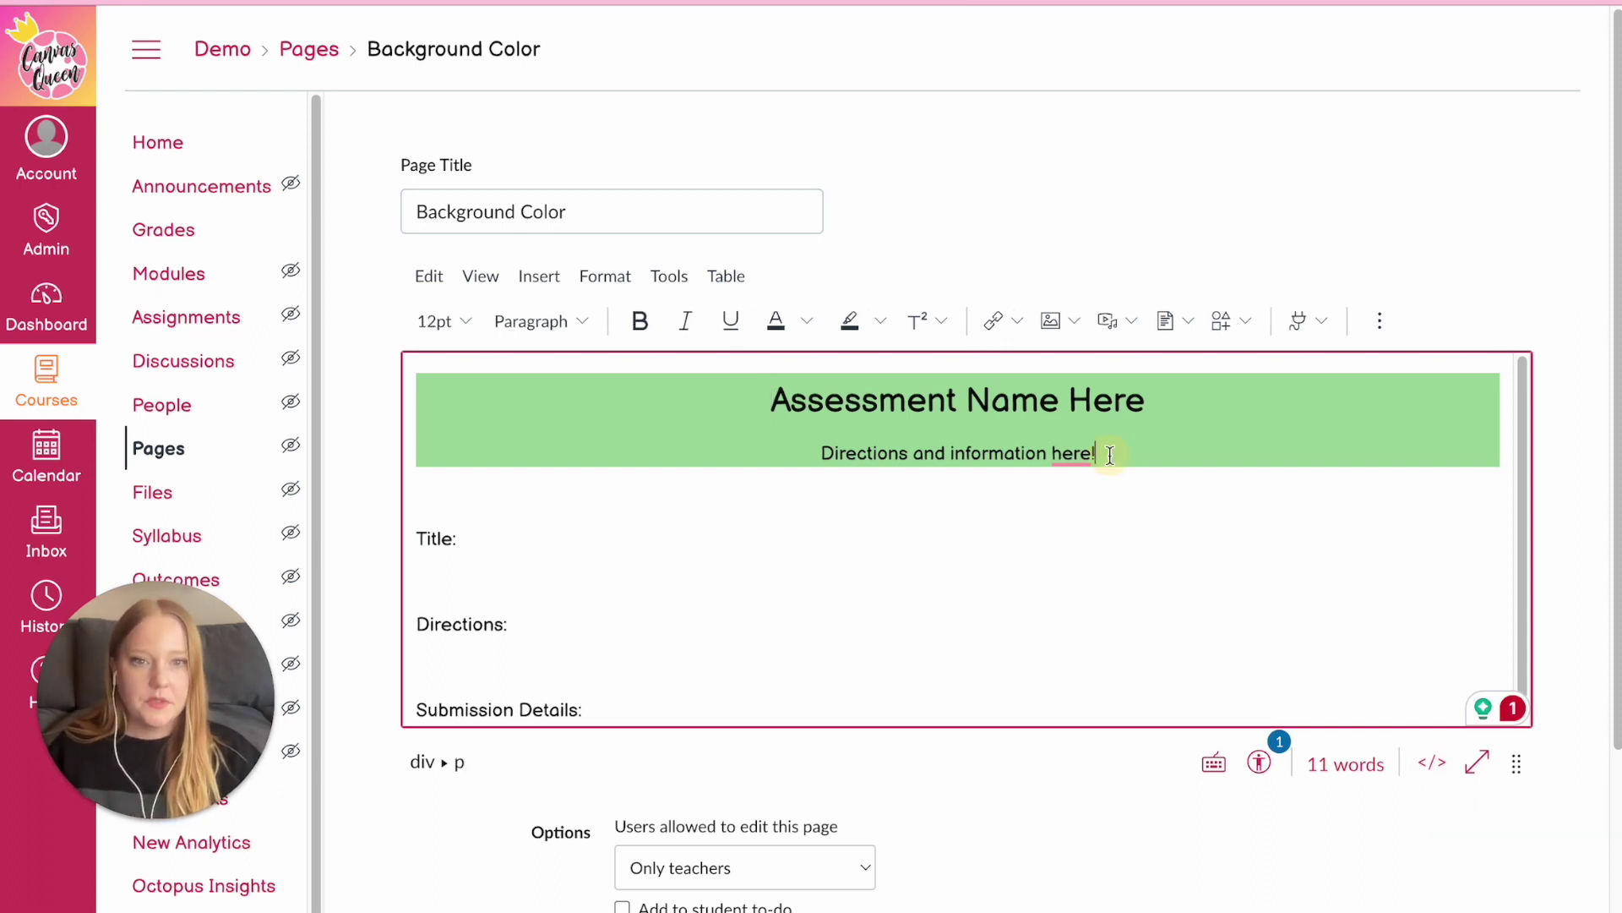
{"action": "left_click_drag", "start_coordinate": [1106, 452], "coordinate": [814, 450]}
Delete the banner's directions line and left-align the banner heading
{"action": "key", "text": "BackSpace"}
{"action": "key", "text": "BackSpace"}
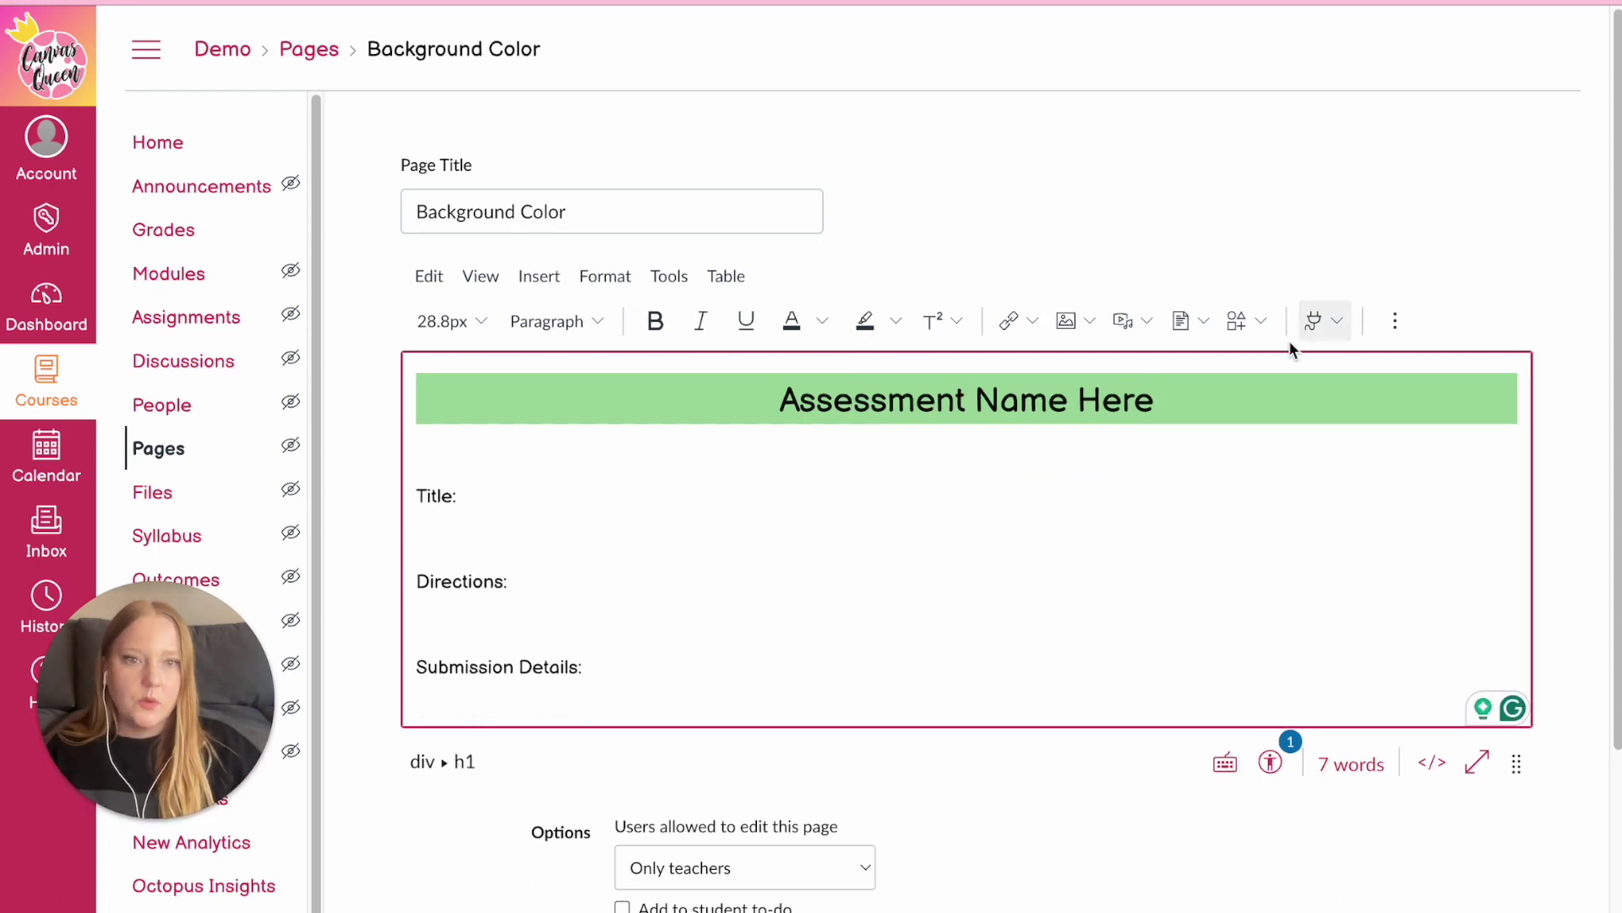
{"action": "left_click", "coordinate": [1395, 321]}
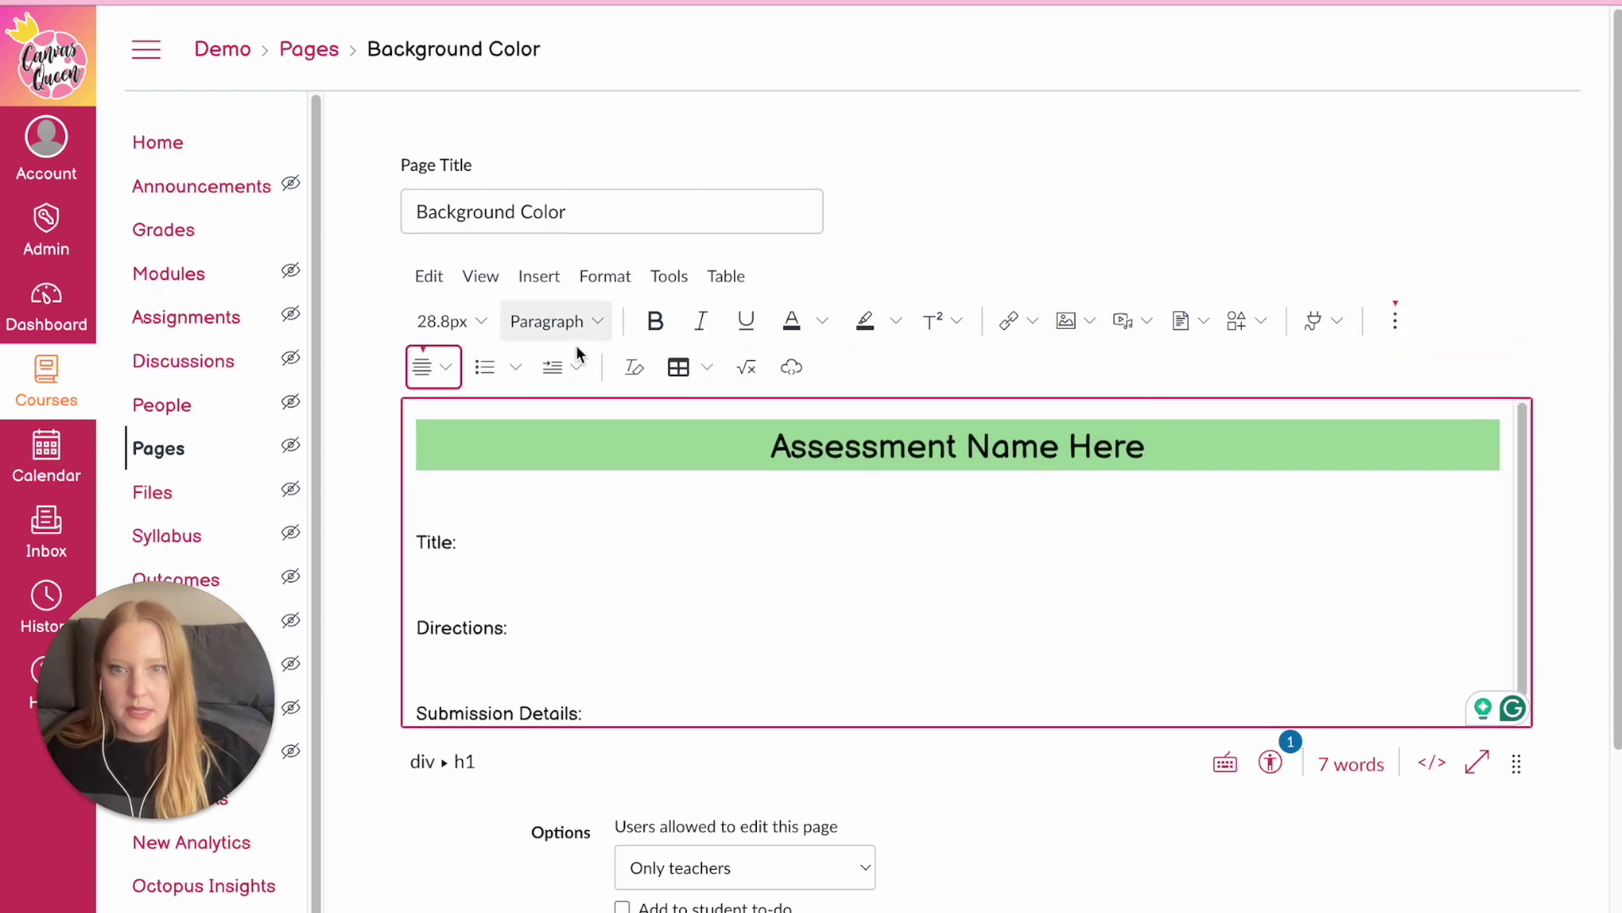
{"action": "left_click", "coordinate": [444, 366]}
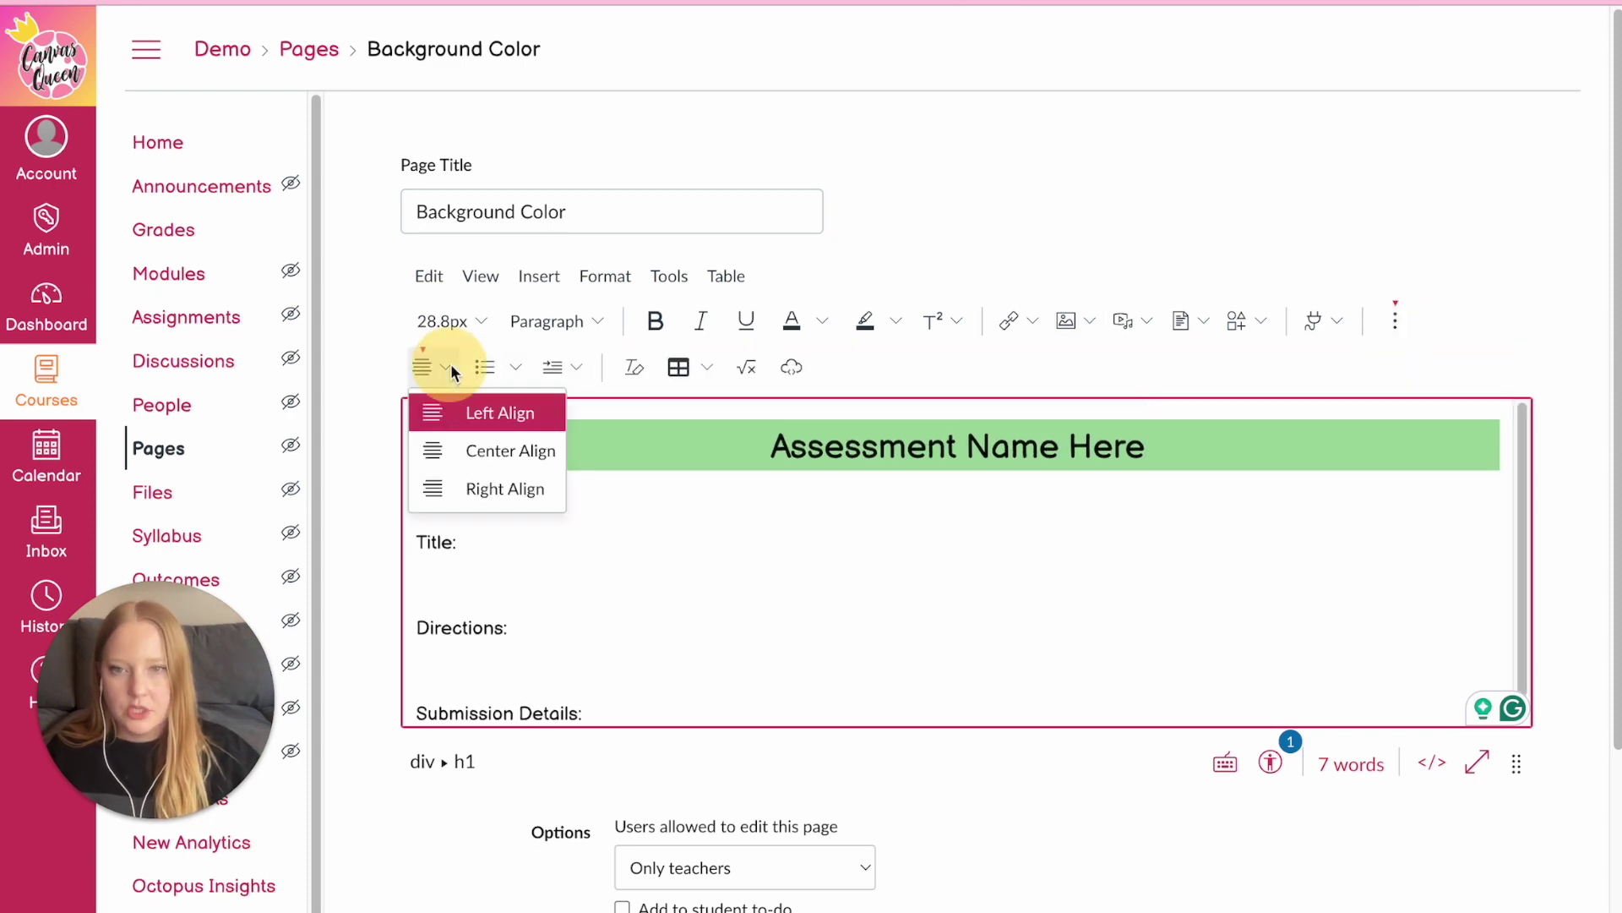
{"action": "left_click", "coordinate": [470, 414]}
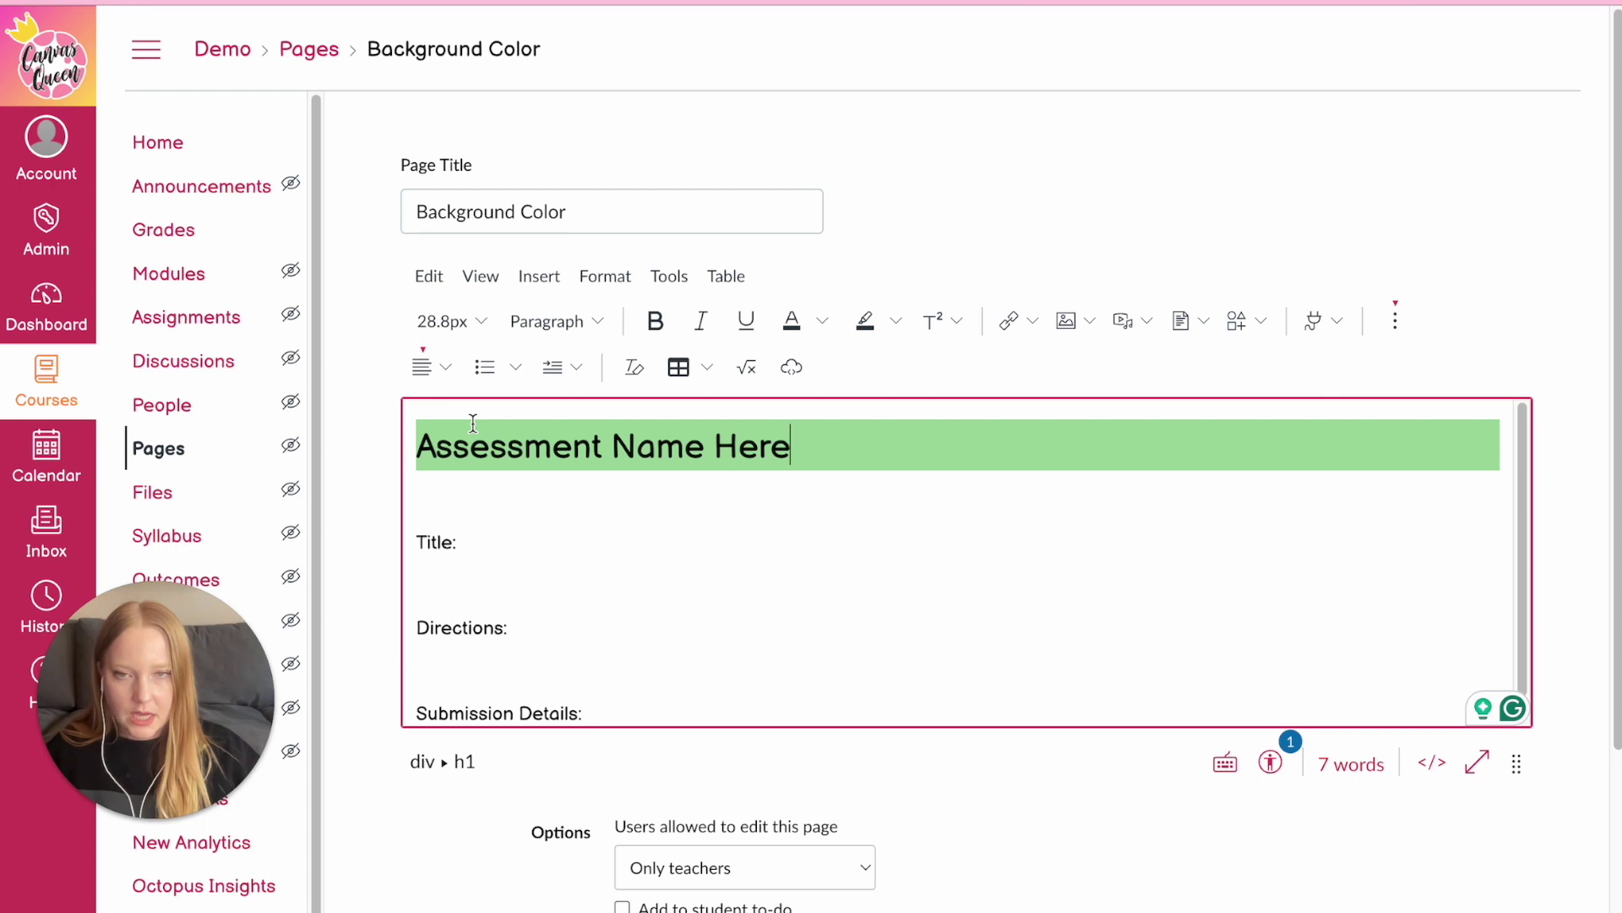
Make the banner heading a Heading 3 and replace its text with 'Title'
{"action": "triple_click", "coordinate": [513, 445]}
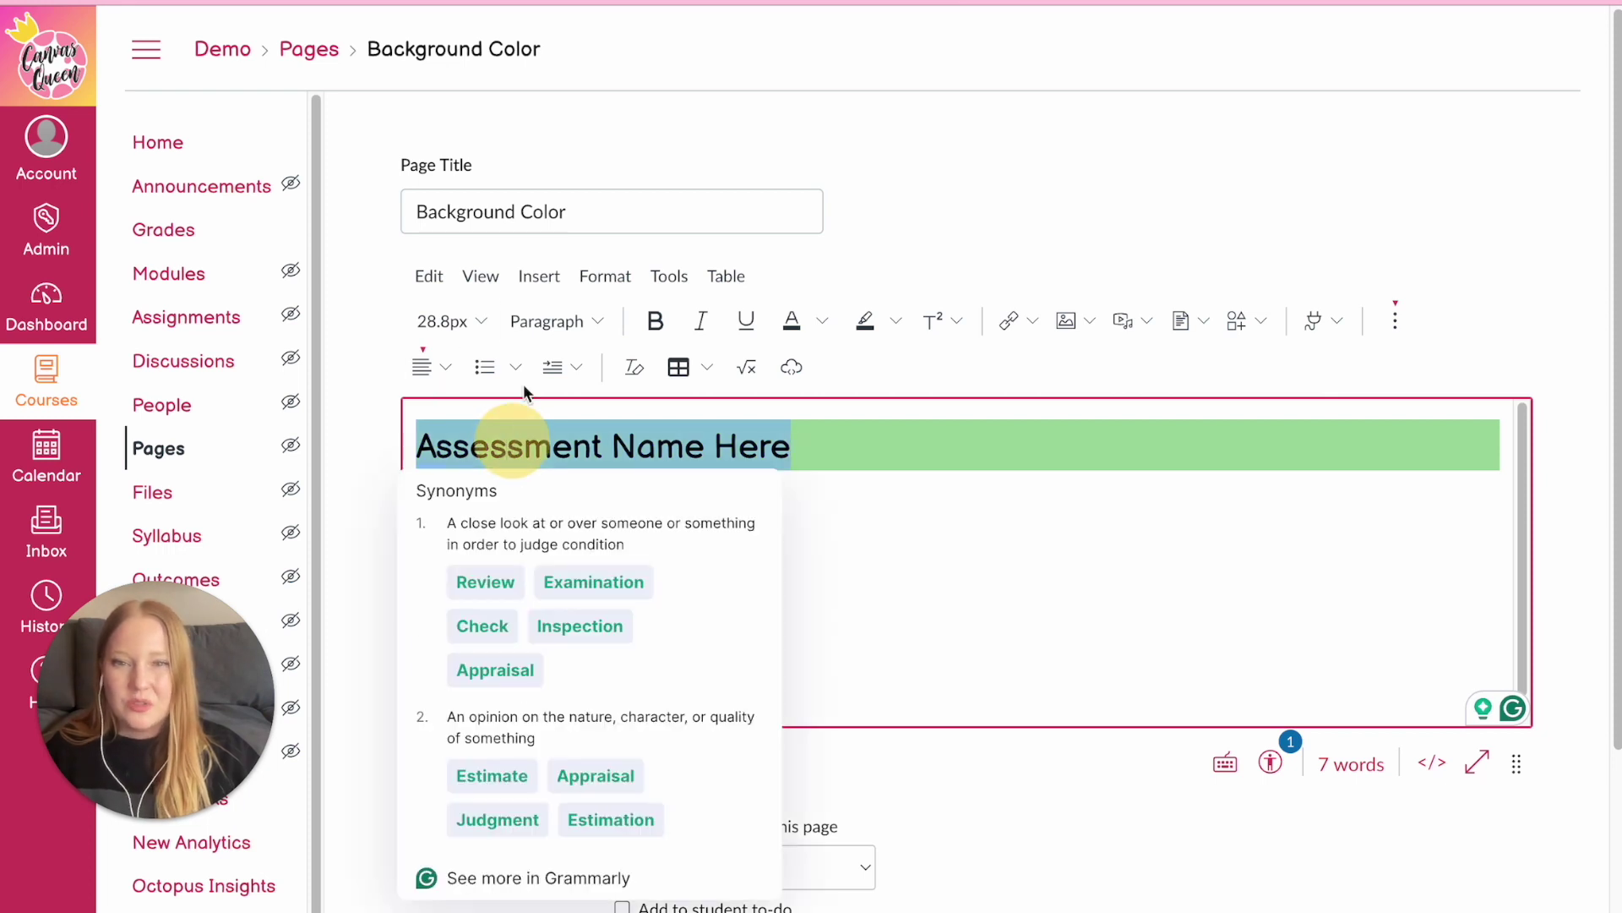
{"action": "left_click", "coordinate": [474, 316]}
{"action": "left_click", "coordinate": [473, 317]}
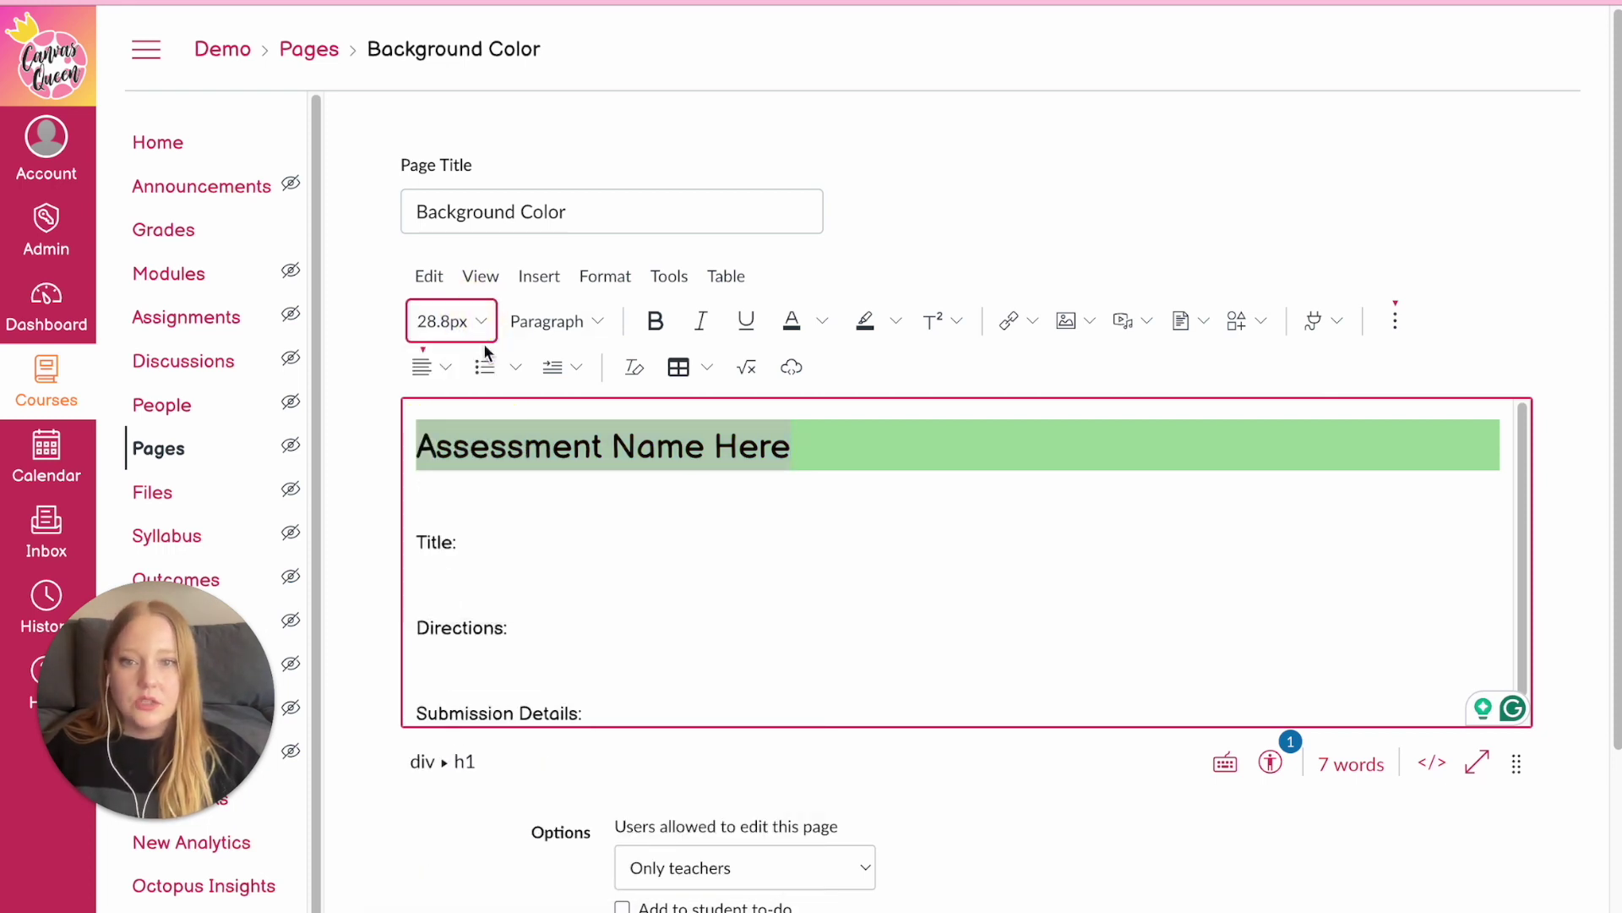
{"action": "left_click", "coordinate": [601, 332]}
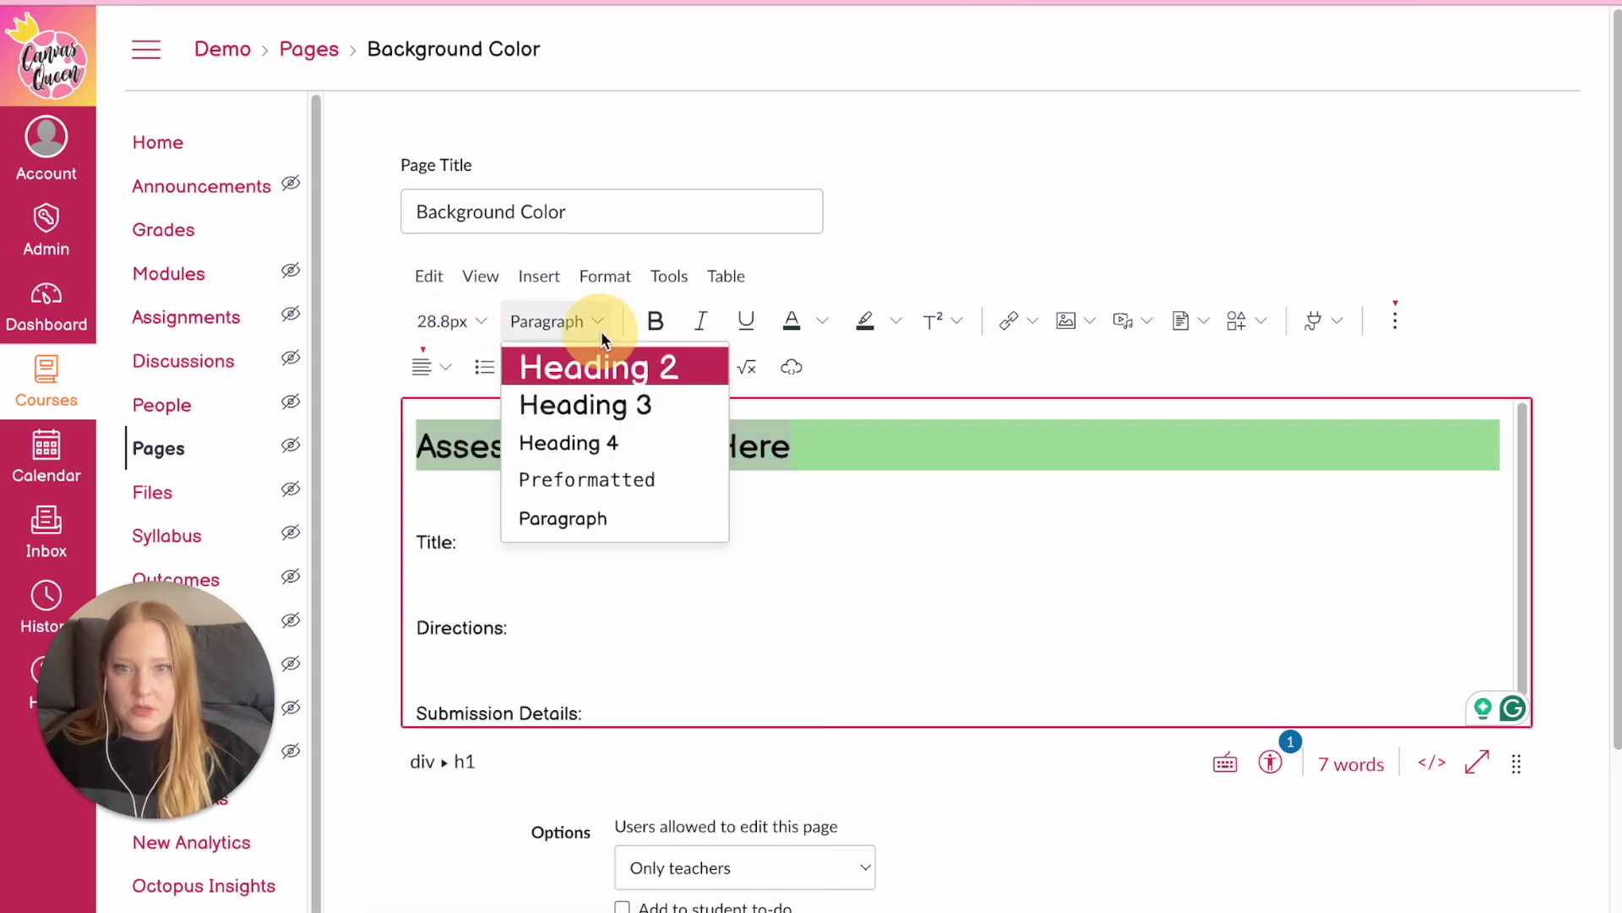
{"action": "left_click", "coordinate": [707, 405]}
{"action": "left_click", "coordinate": [726, 532]}
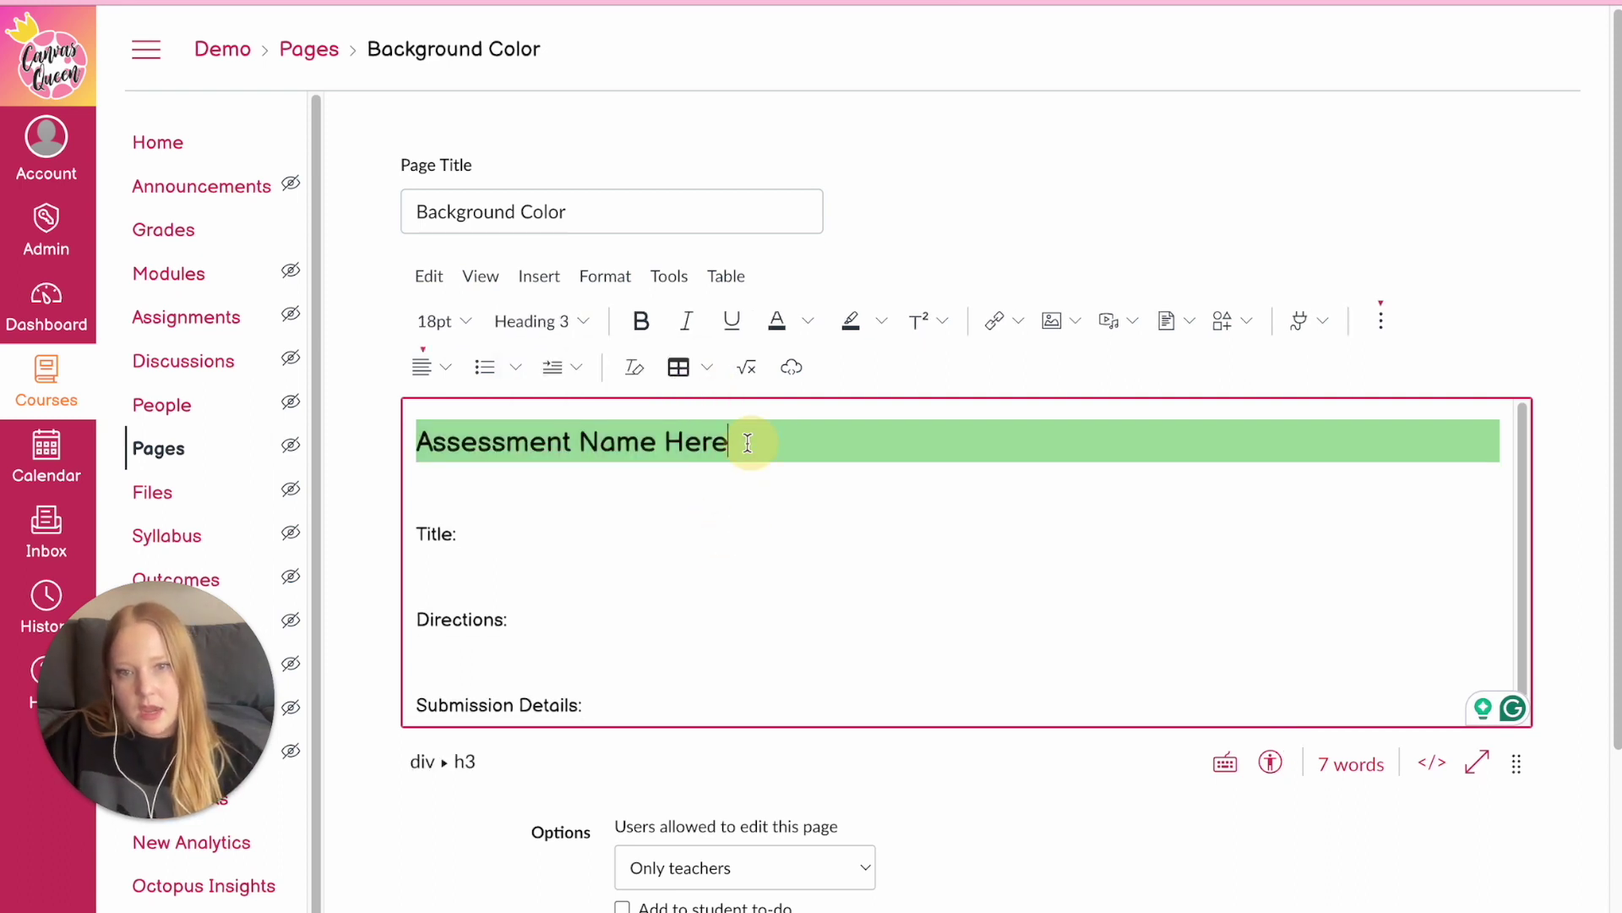
{"action": "left_click_drag", "start_coordinate": [748, 443], "coordinate": [477, 442]}
{"action": "key", "text": "BackSpace"}
{"action": "key", "text": "BackSpace"}
{"action": "key", "text": "BackSpace"}
{"action": "key", "text": "BackSpace"}
{"action": "key", "text": "BackSpace"}
{"action": "type", "text": "Title:"}
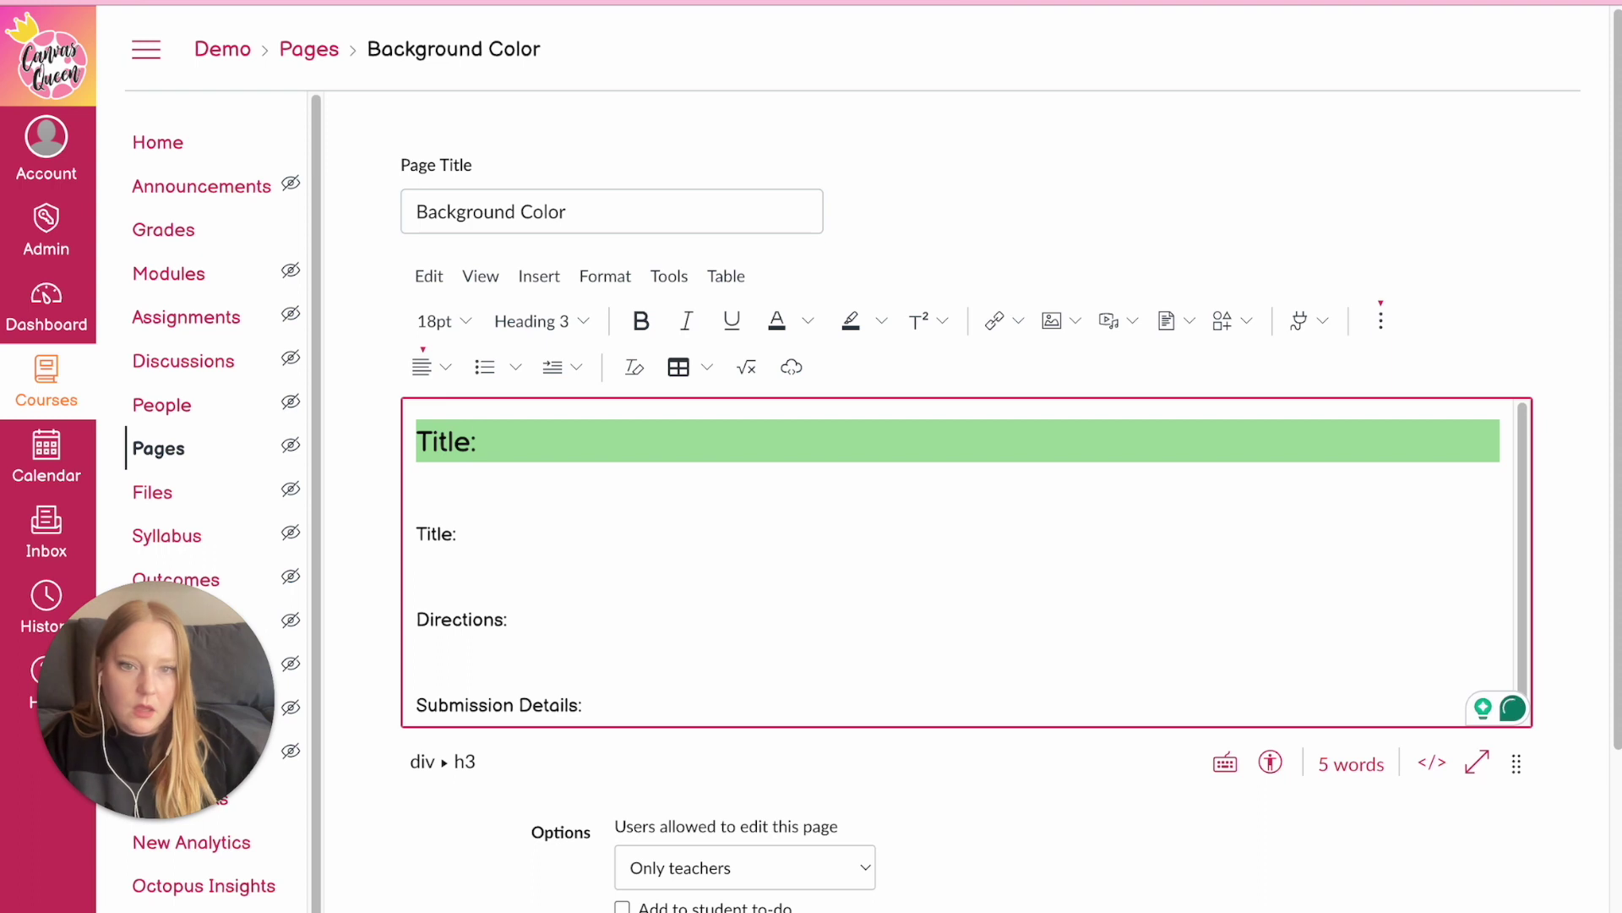
Remove the blank line under the banner and add a second green banner titled 'Directions'
{"action": "left_click", "coordinate": [583, 474]}
{"action": "key", "text": "Delete"}
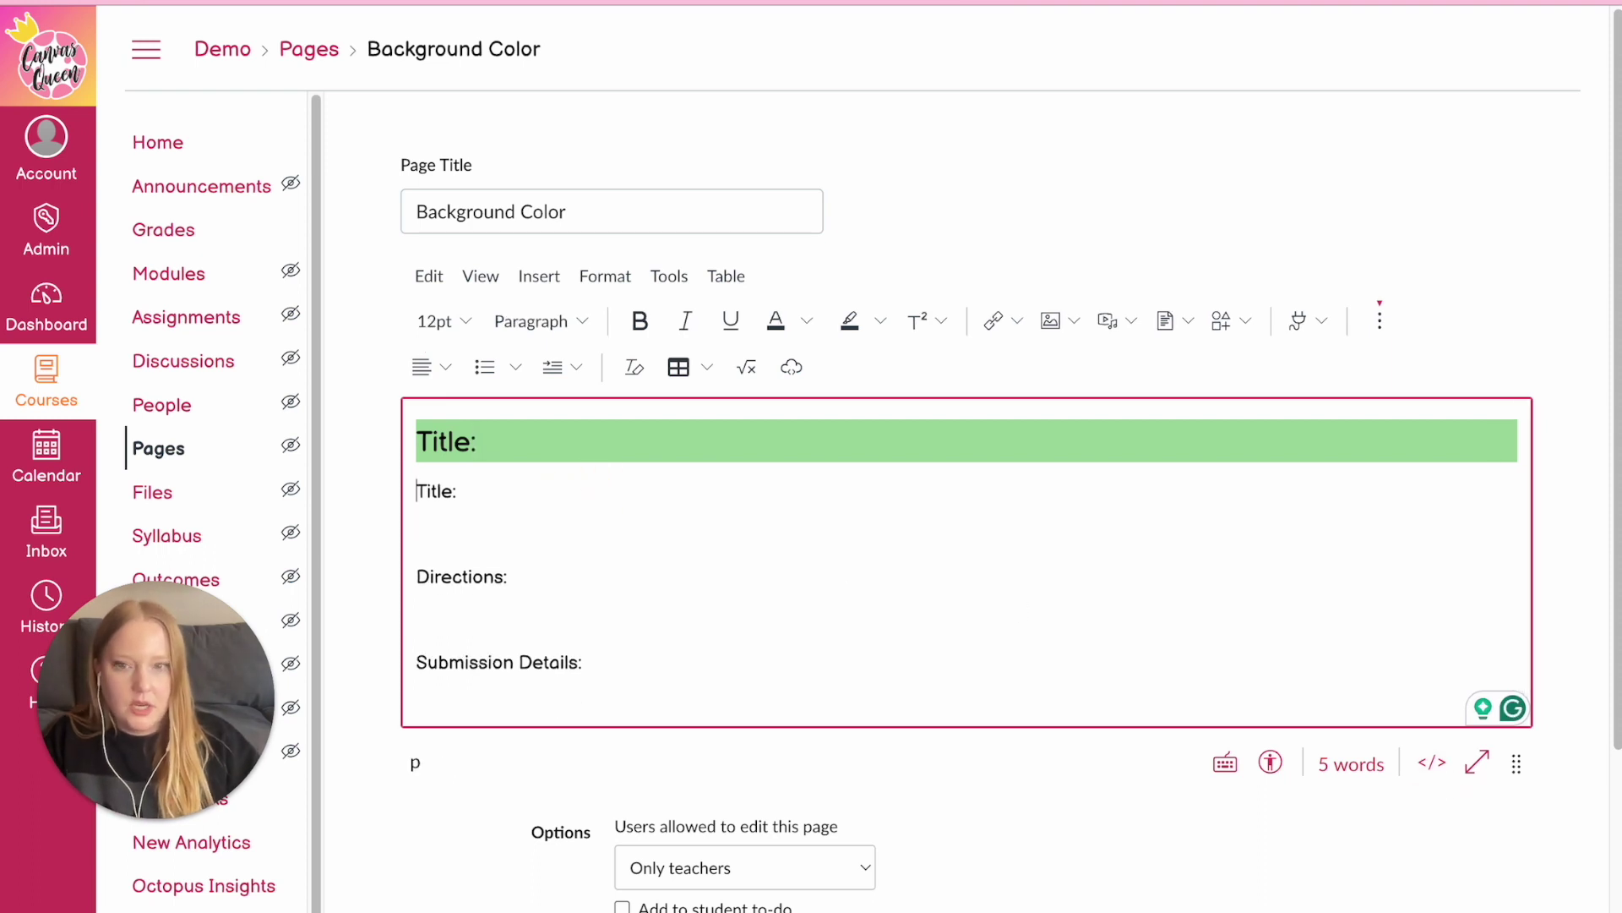
{"action": "left_click", "coordinate": [471, 529]}
{"action": "left_click", "coordinate": [1430, 763]}
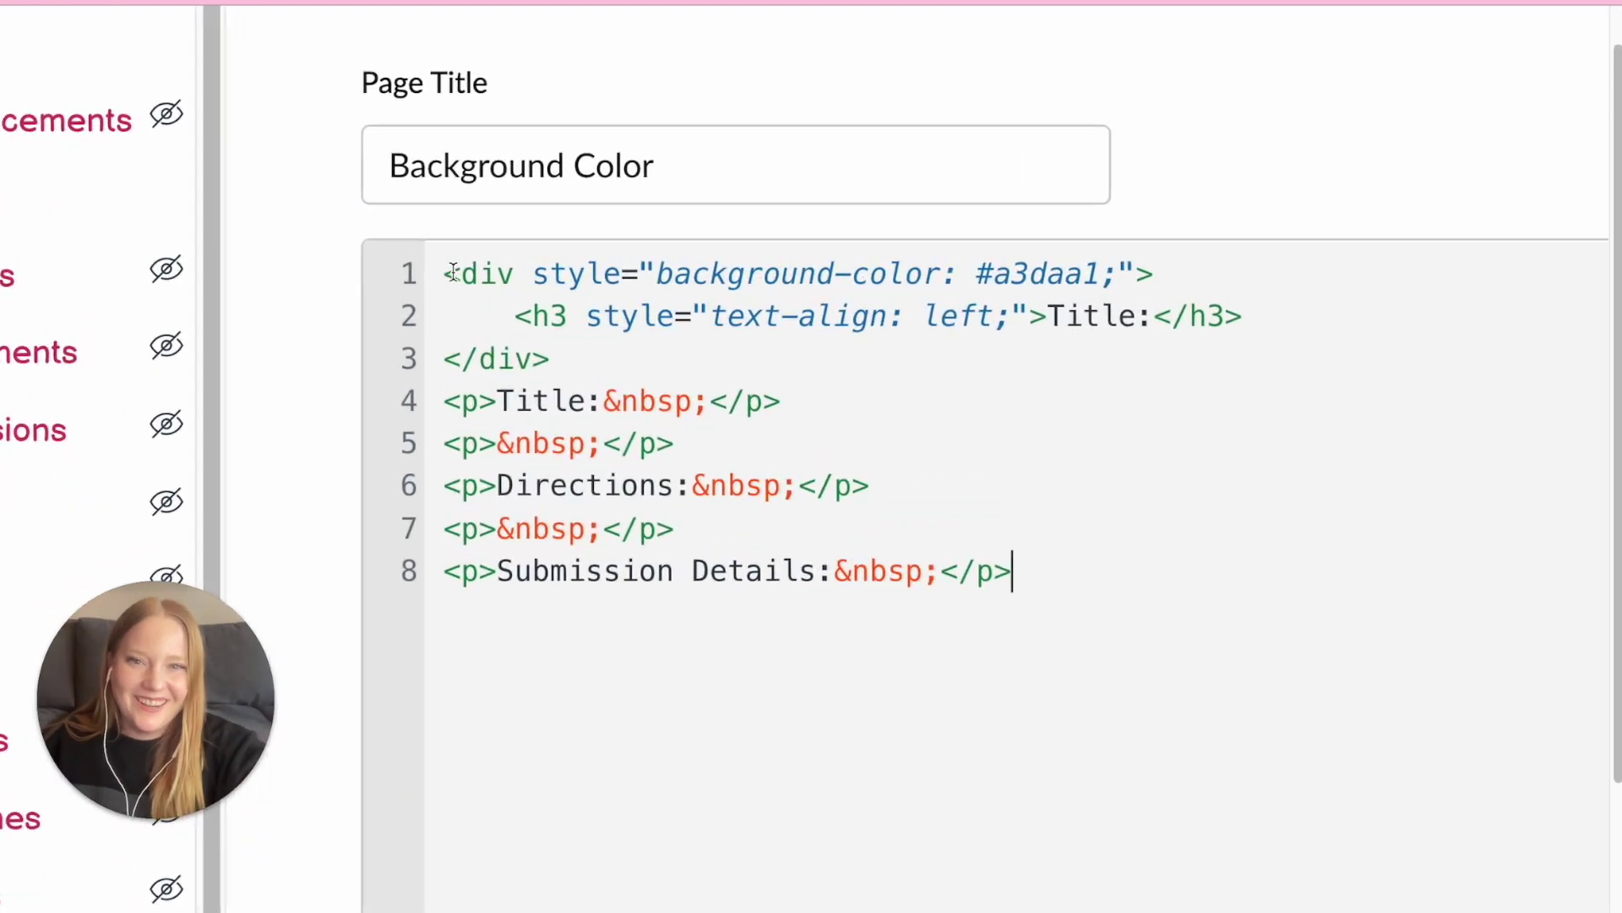
{"action": "left_click_drag", "start_coordinate": [509, 320], "coordinate": [450, 279]}
{"action": "key", "text": "ctrl+c"}
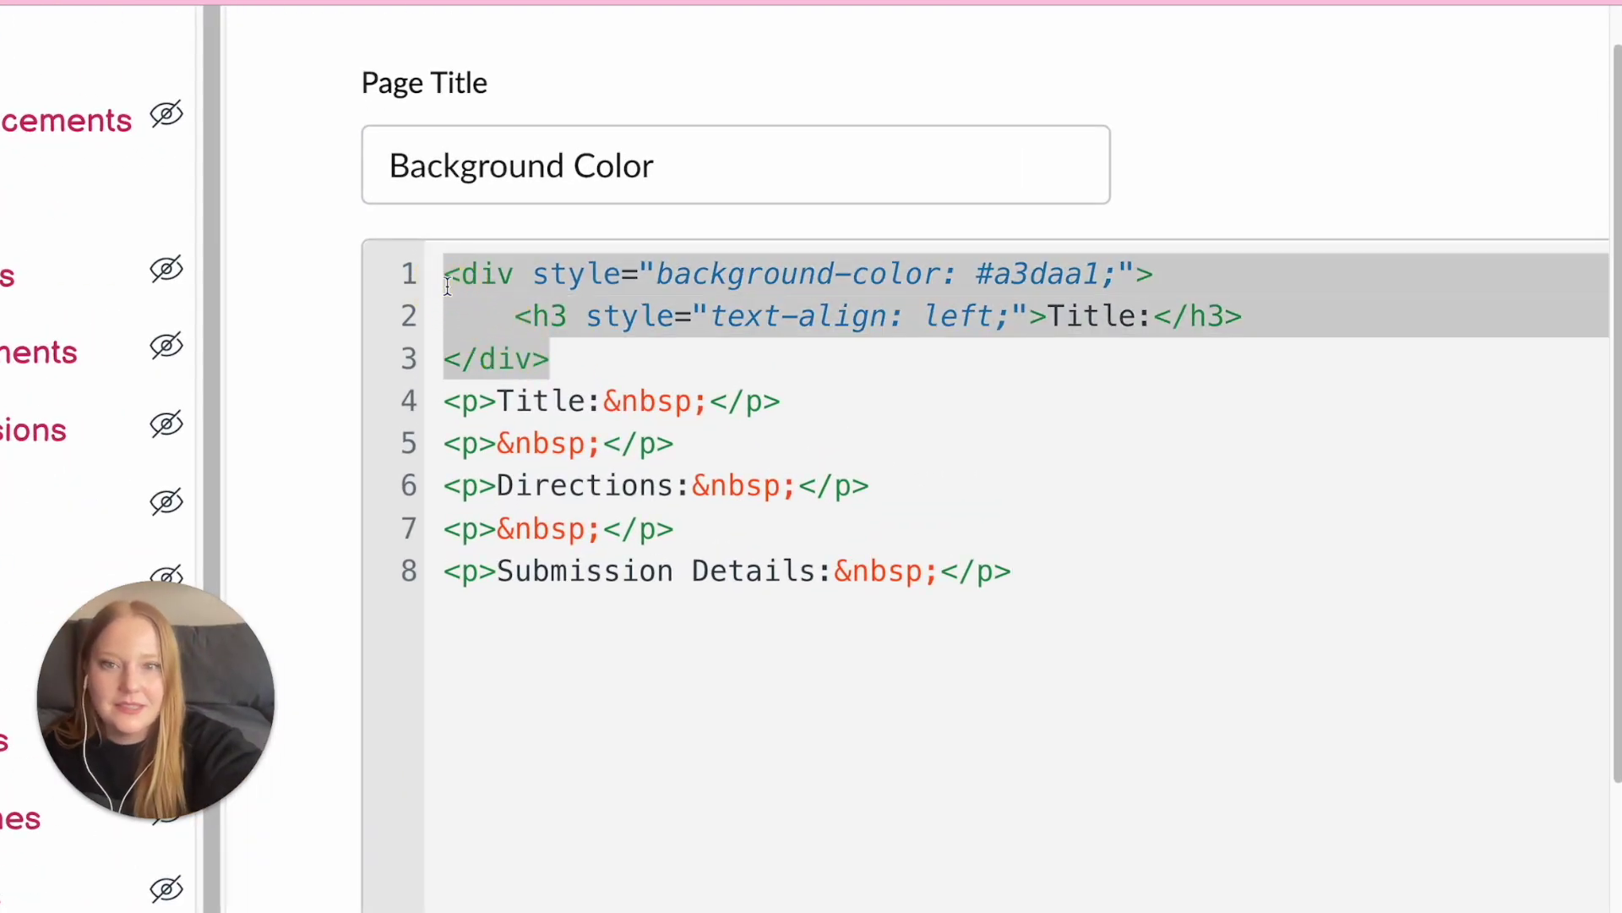
{"action": "triple_click", "coordinate": [501, 445]}
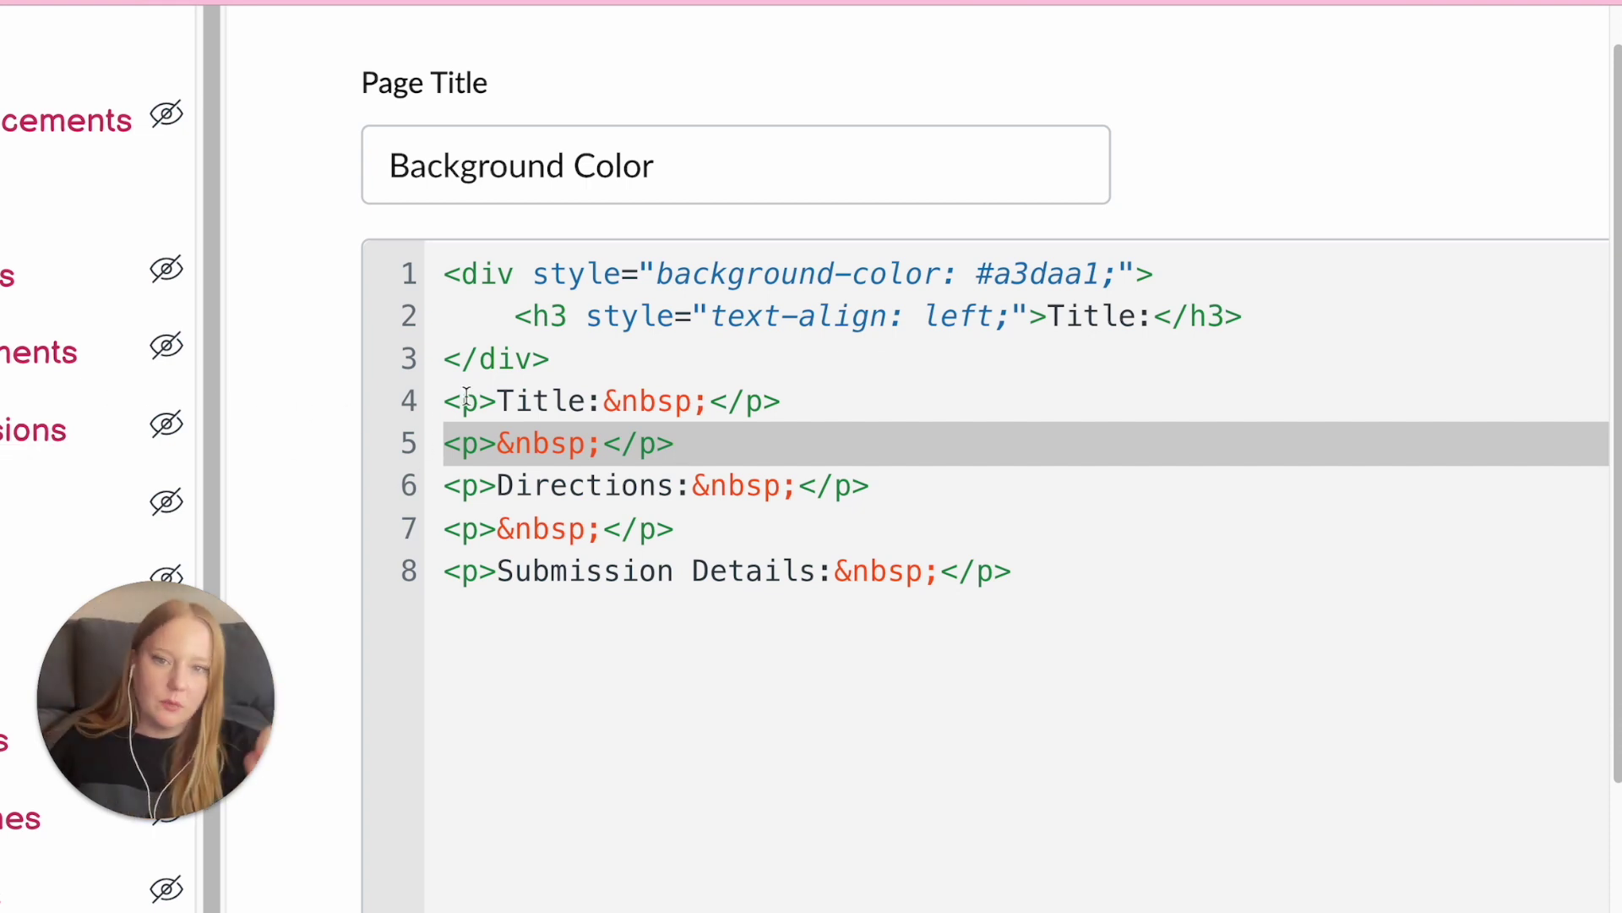
{"action": "left_click_drag", "start_coordinate": [603, 397], "coordinate": [446, 448]}
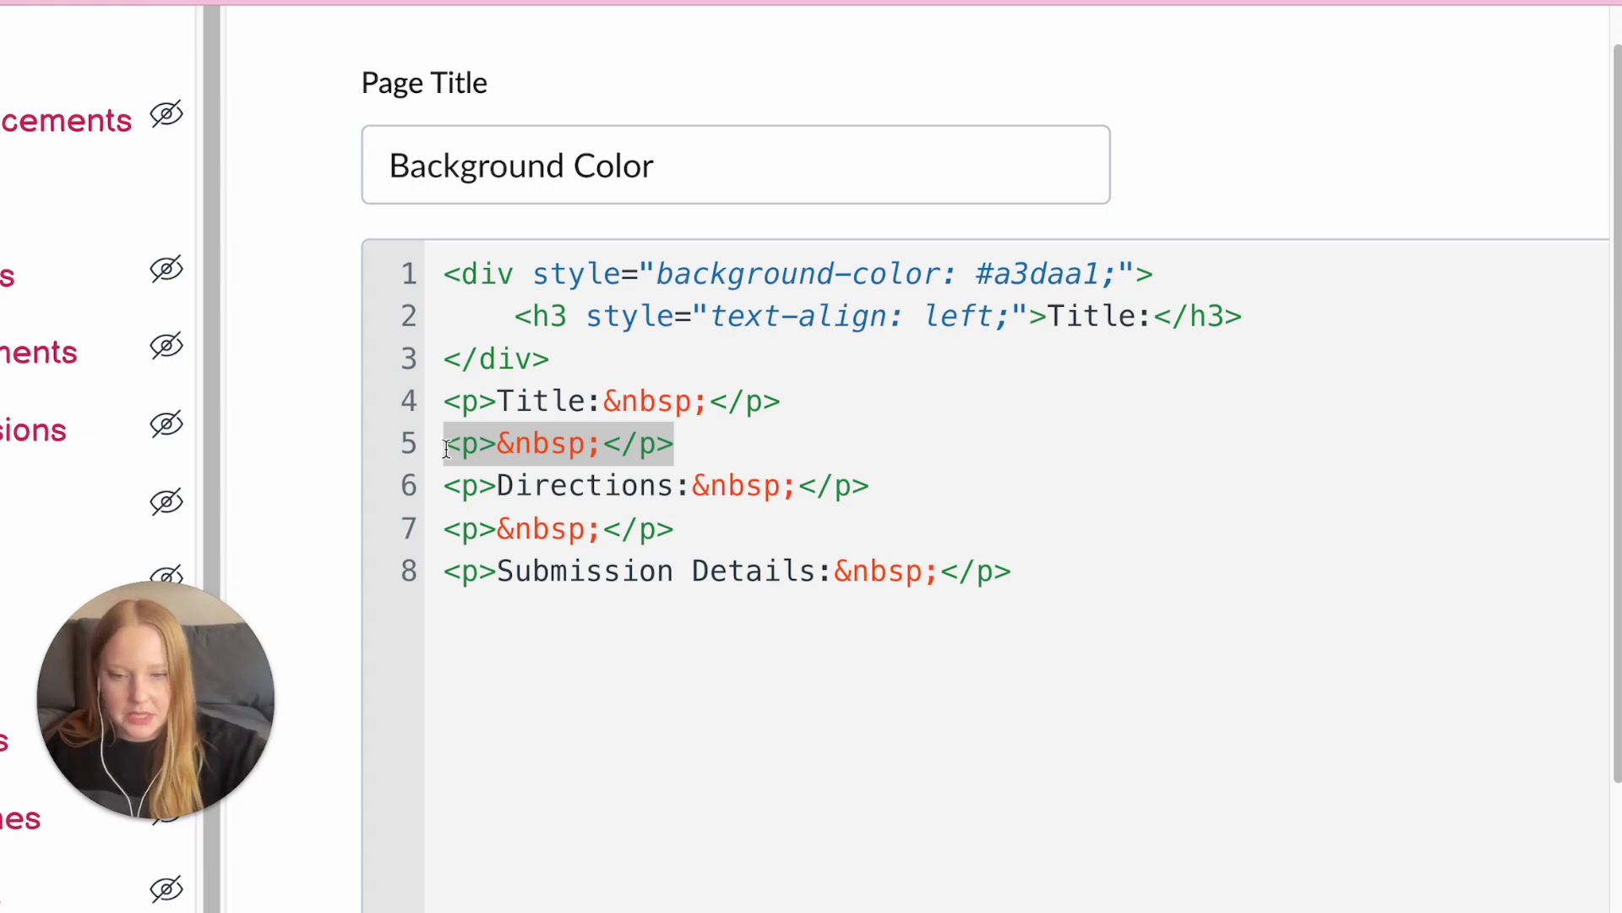
{"action": "key", "text": "ctrl+v"}
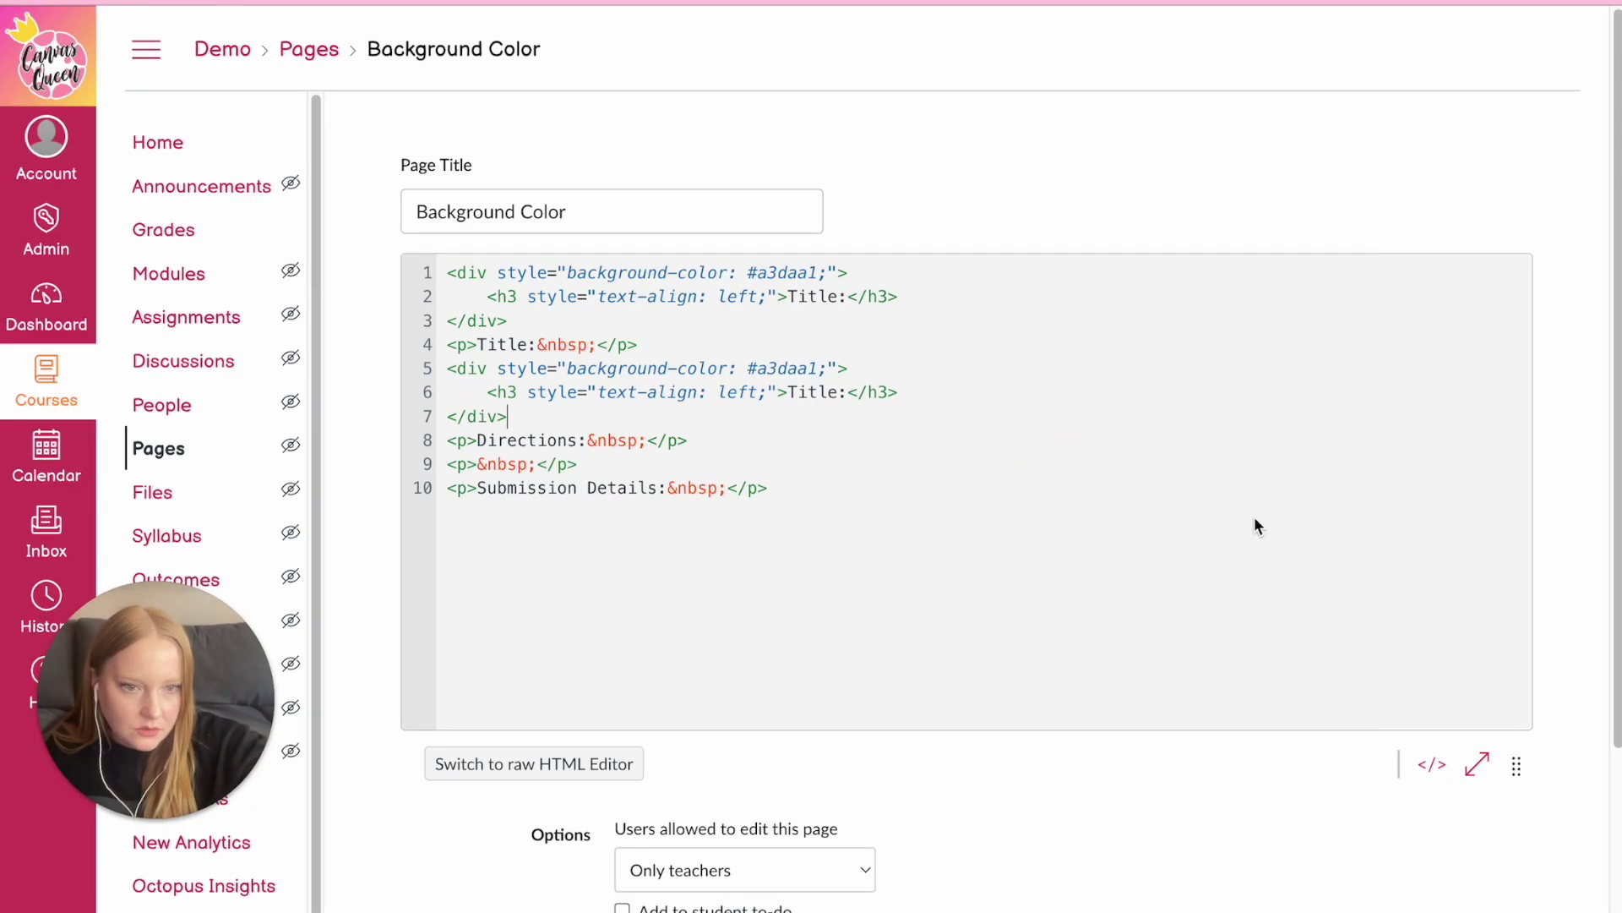
{"action": "left_click", "coordinate": [1443, 781]}
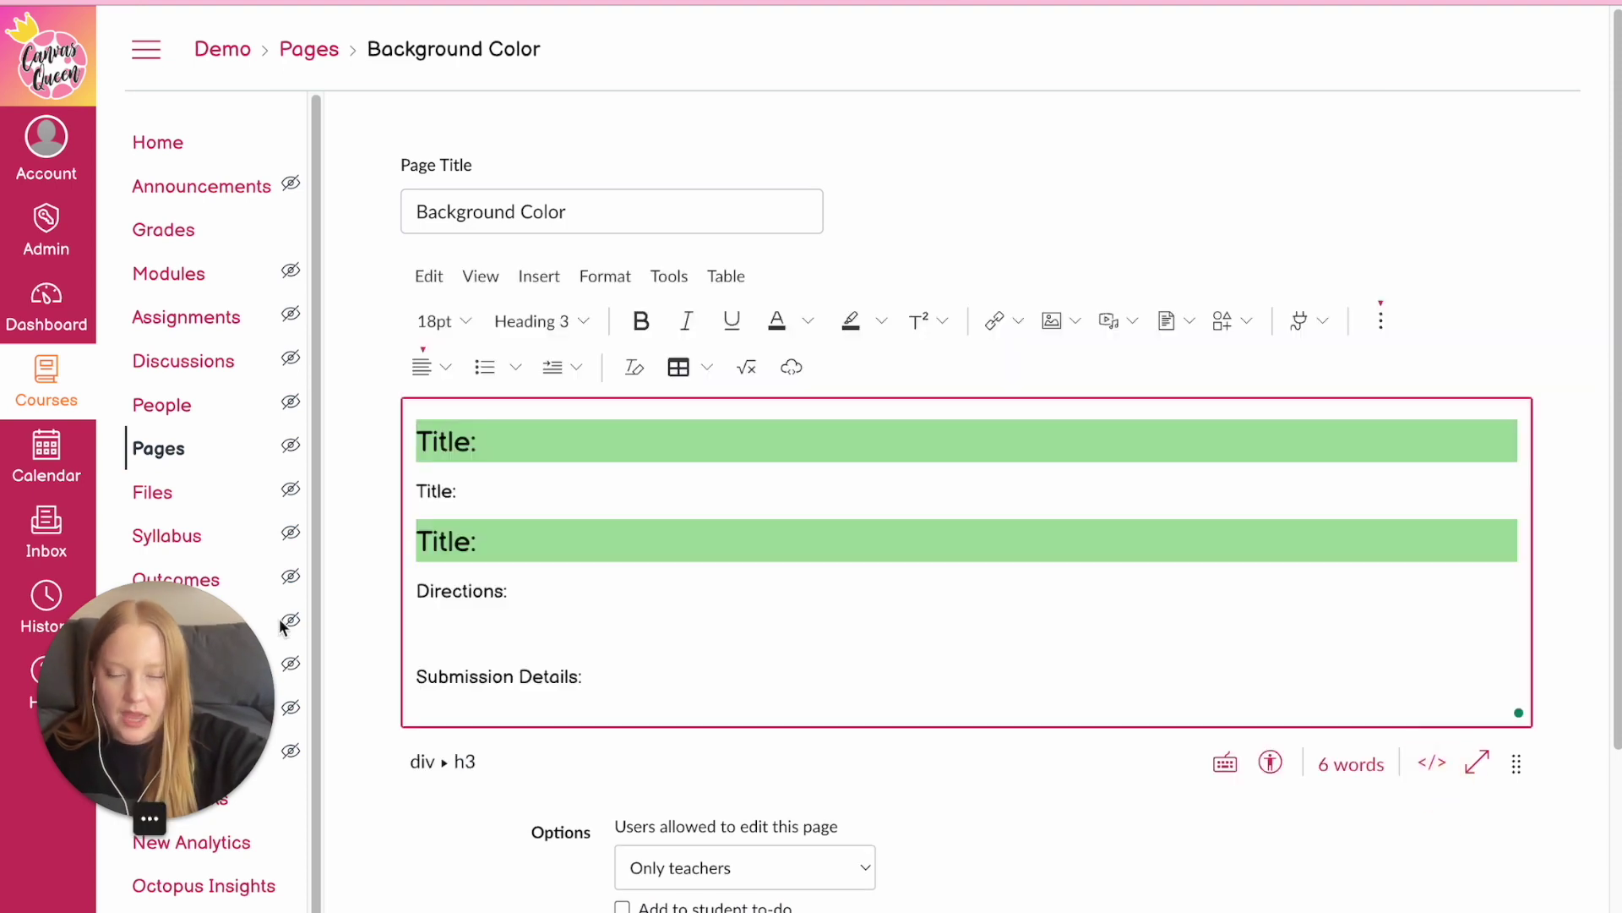
{"action": "double_click", "coordinate": [445, 541]}
{"action": "type", "text": "D"}
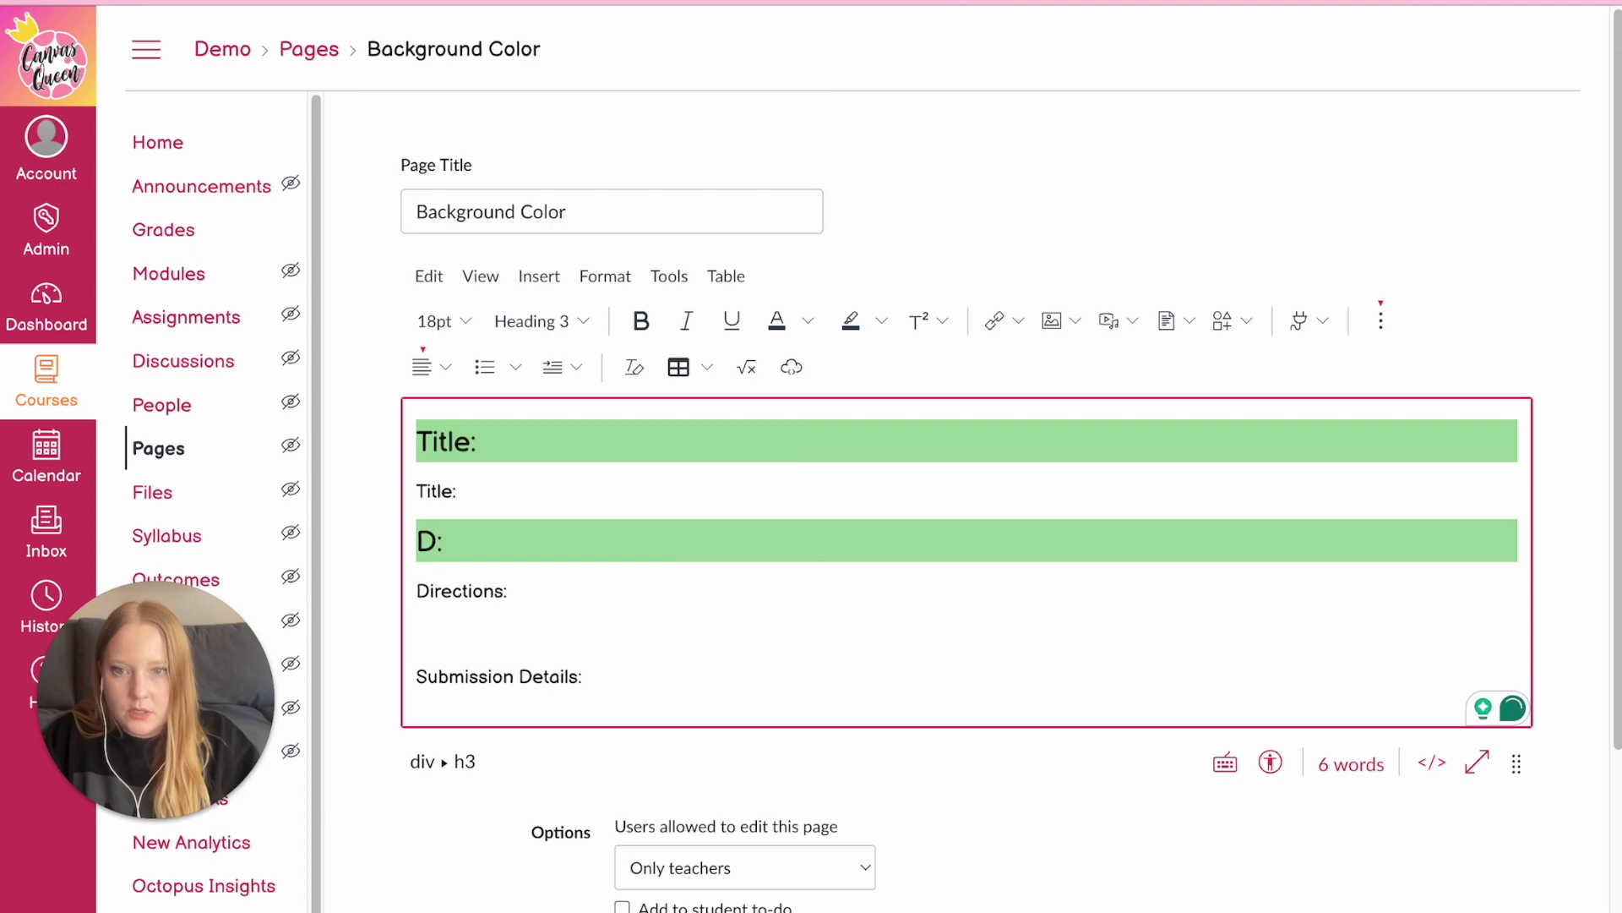
{"action": "type", "text": "irections"}
Duplicate the Directions banner code as a third banner renamed 'Submission Details'
{"action": "key", "text": "alt+shift+o"}
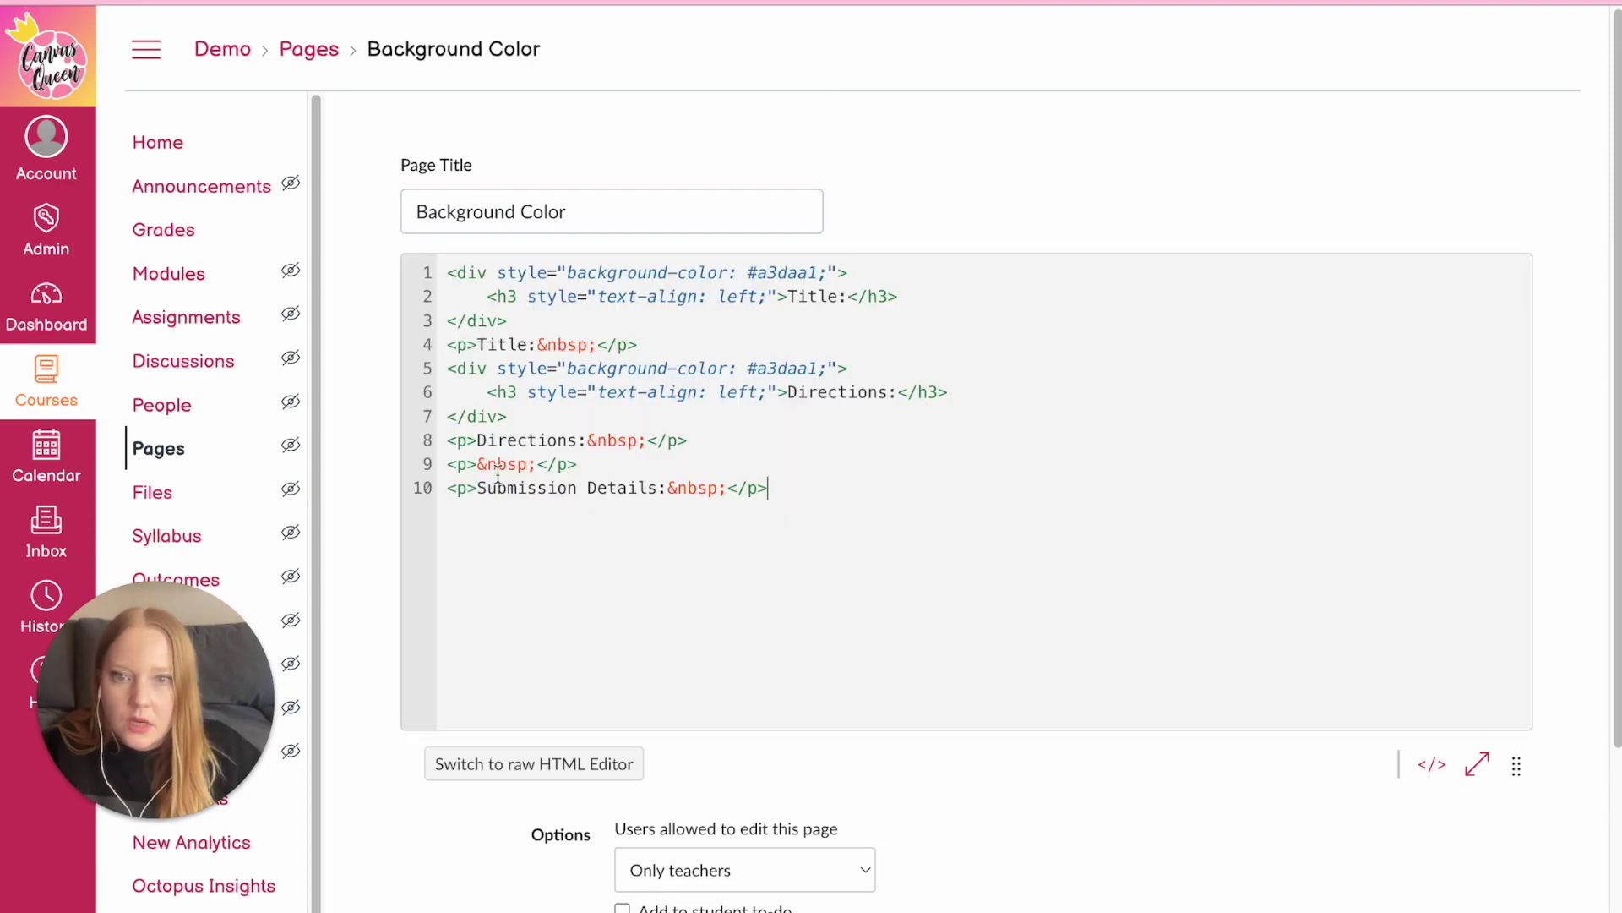
{"action": "left_click_drag", "start_coordinate": [507, 416], "coordinate": [448, 372]}
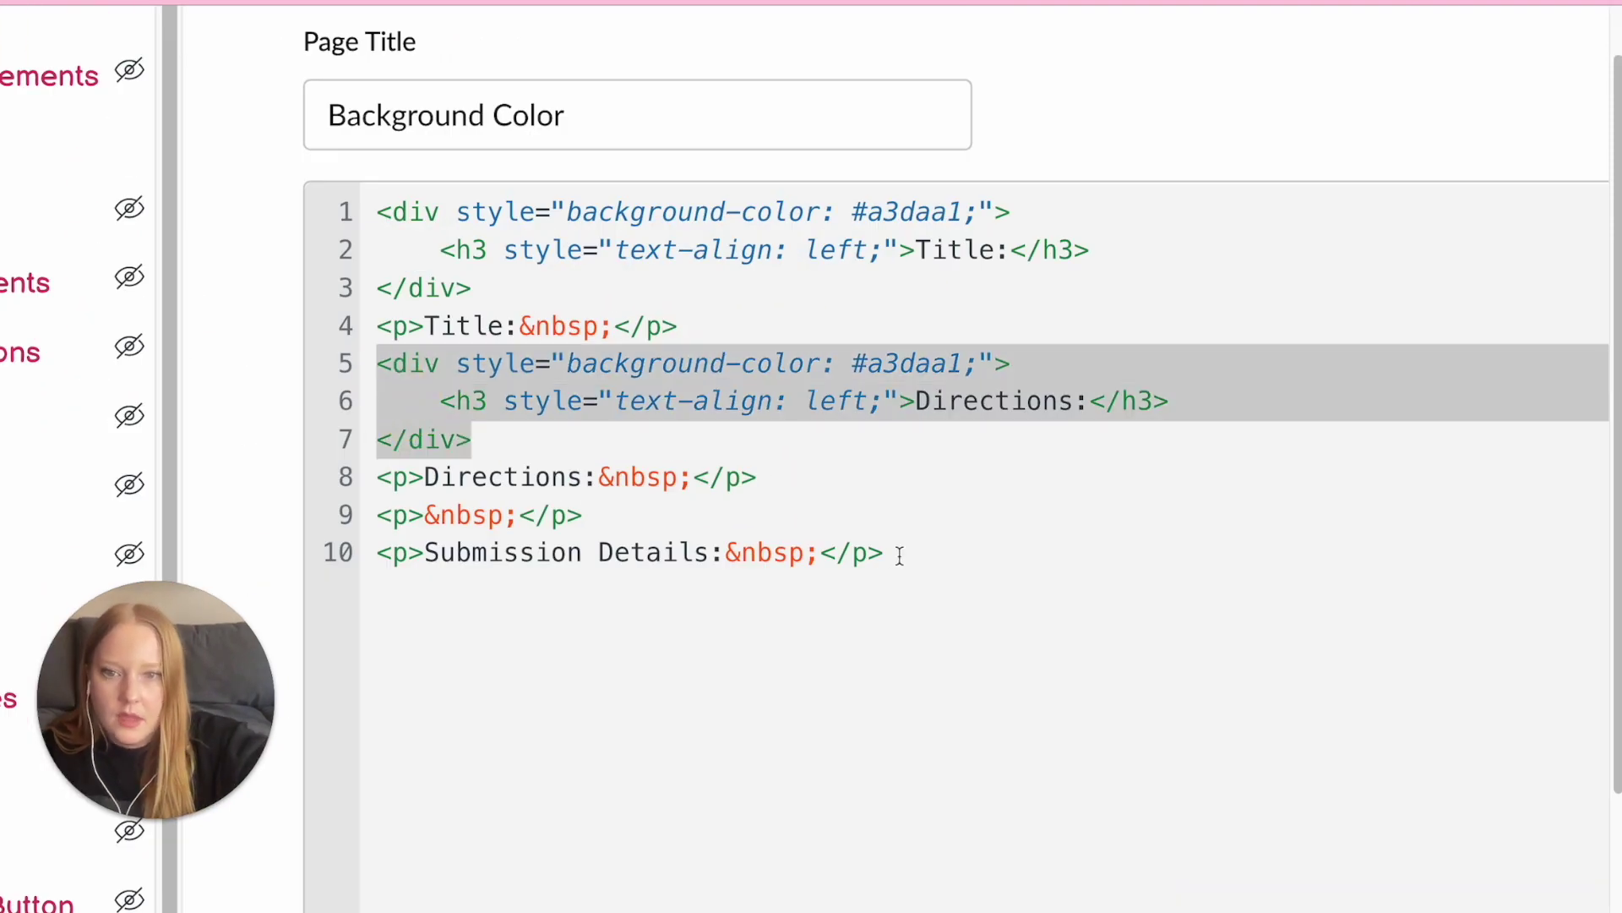
{"action": "key", "text": "ctrl+c"}
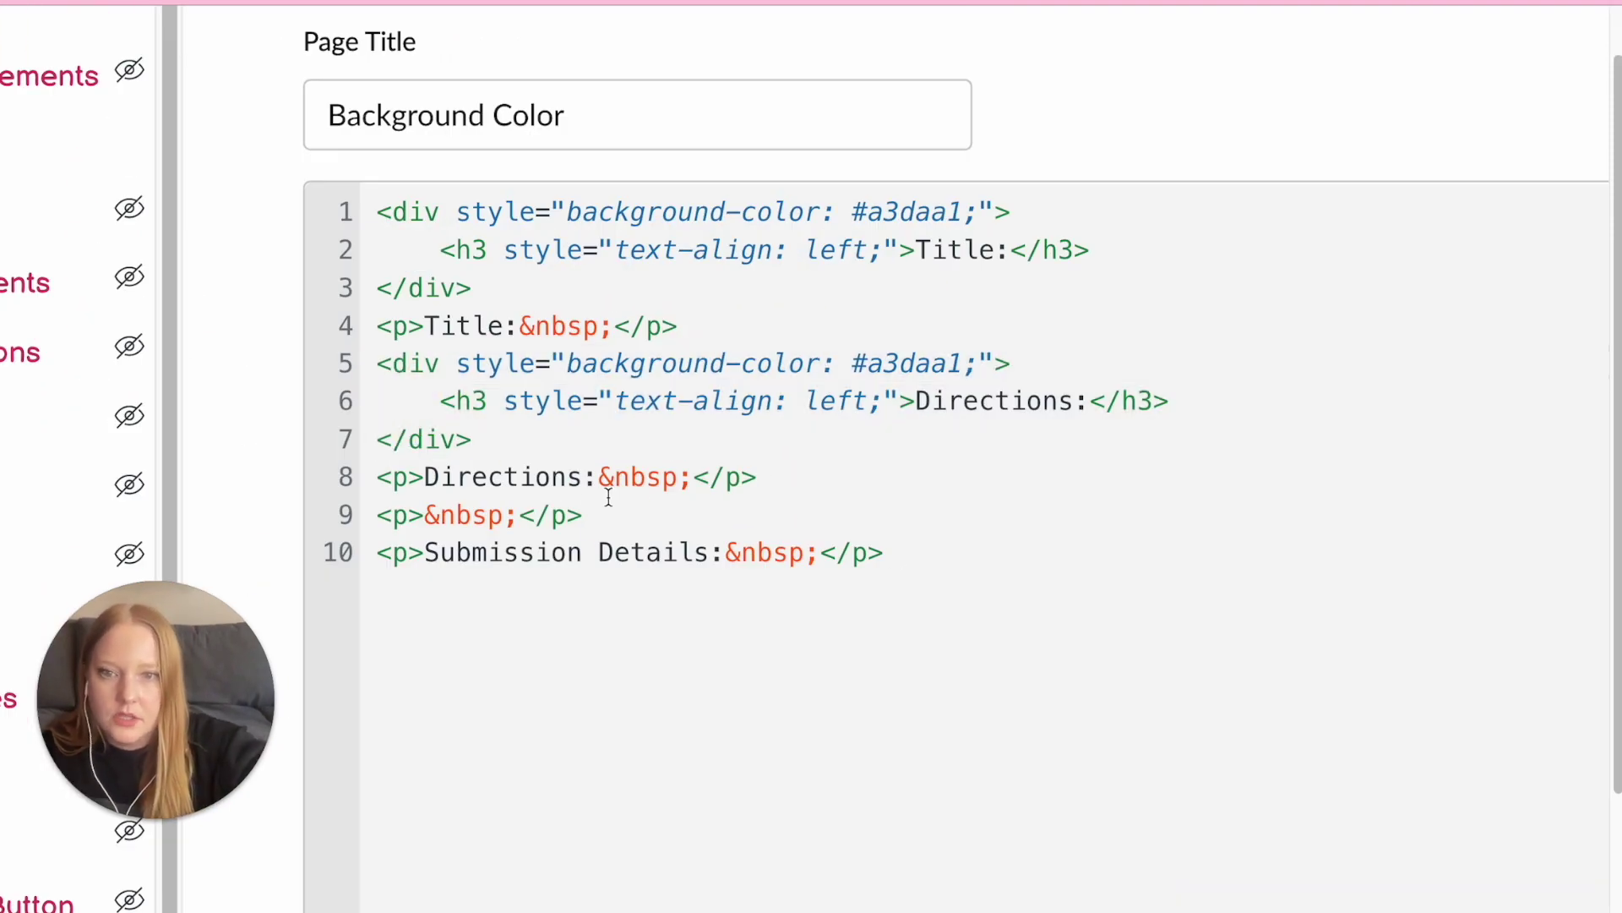
{"action": "left_click_drag", "start_coordinate": [583, 515], "coordinate": [377, 515]}
{"action": "key", "text": "ctrl+v"}
{"action": "key", "text": "alt+shift+o"}
{"action": "double_click", "coordinate": [501, 633]}
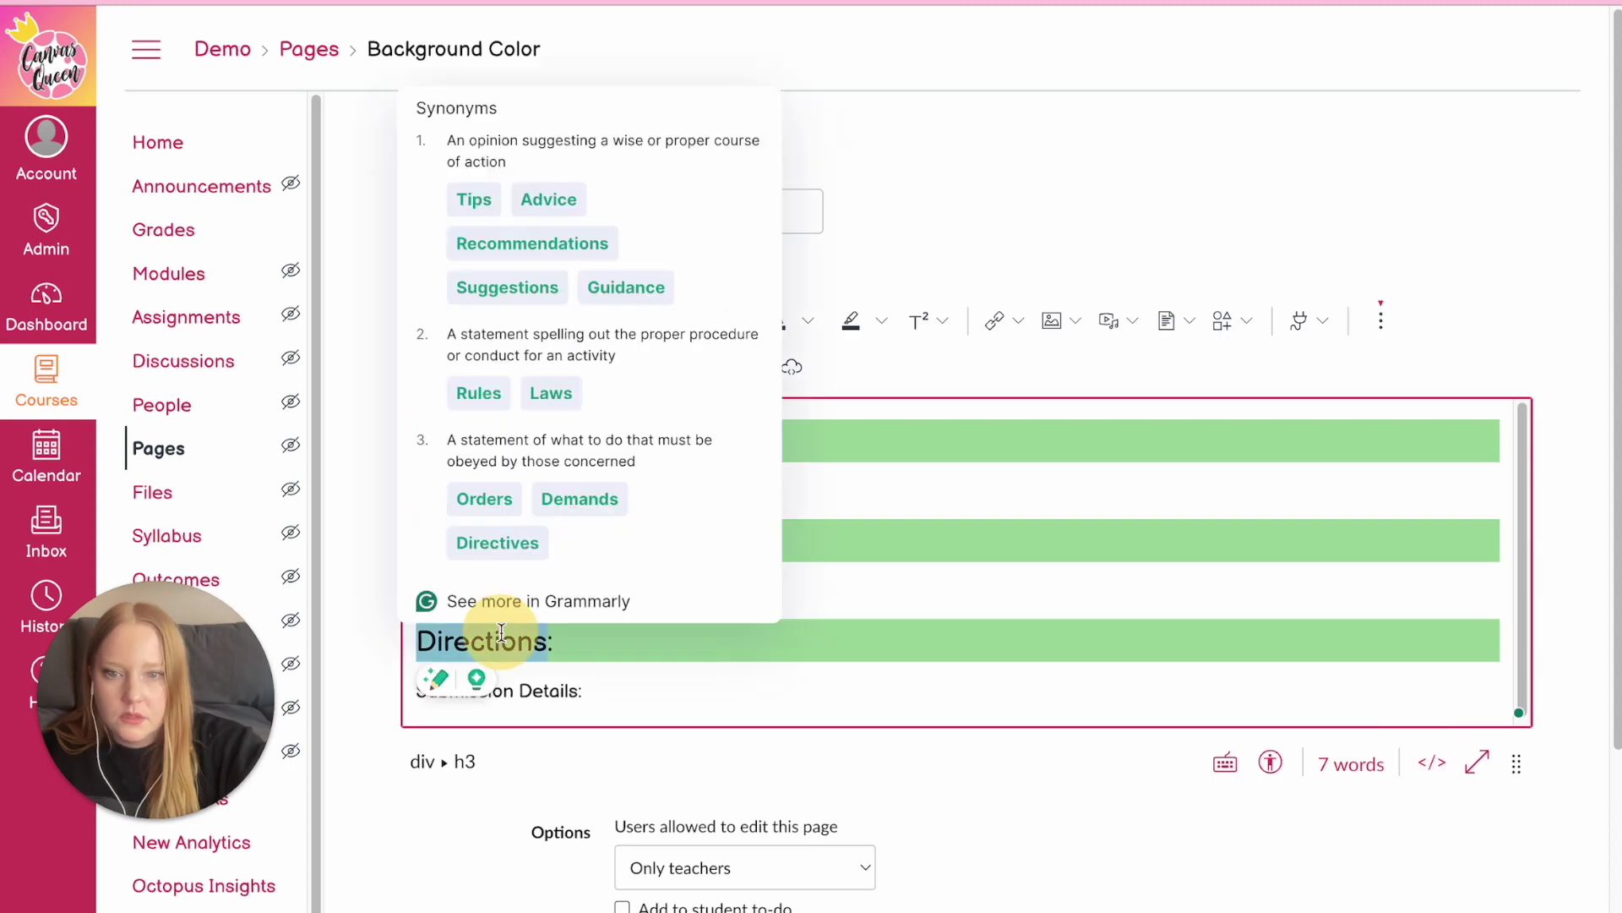
{"action": "type", "text": "Submission De"}
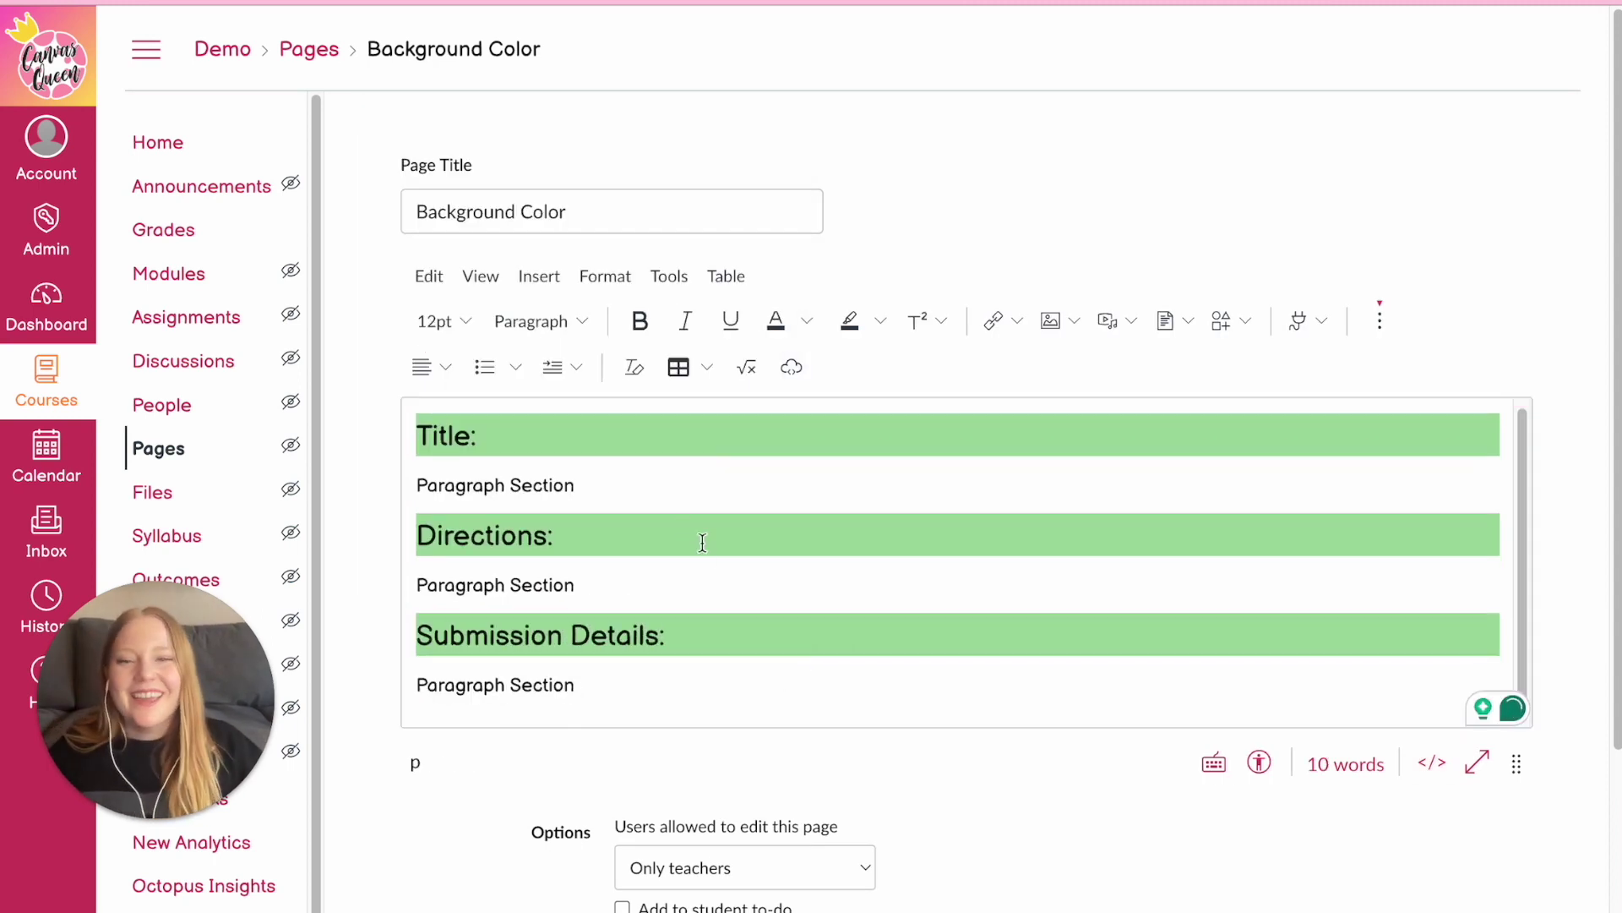
Remove the stray character after the Title section's 'Paragraph Section' and add a blank line below it
{"action": "left_click", "coordinate": [658, 491]}
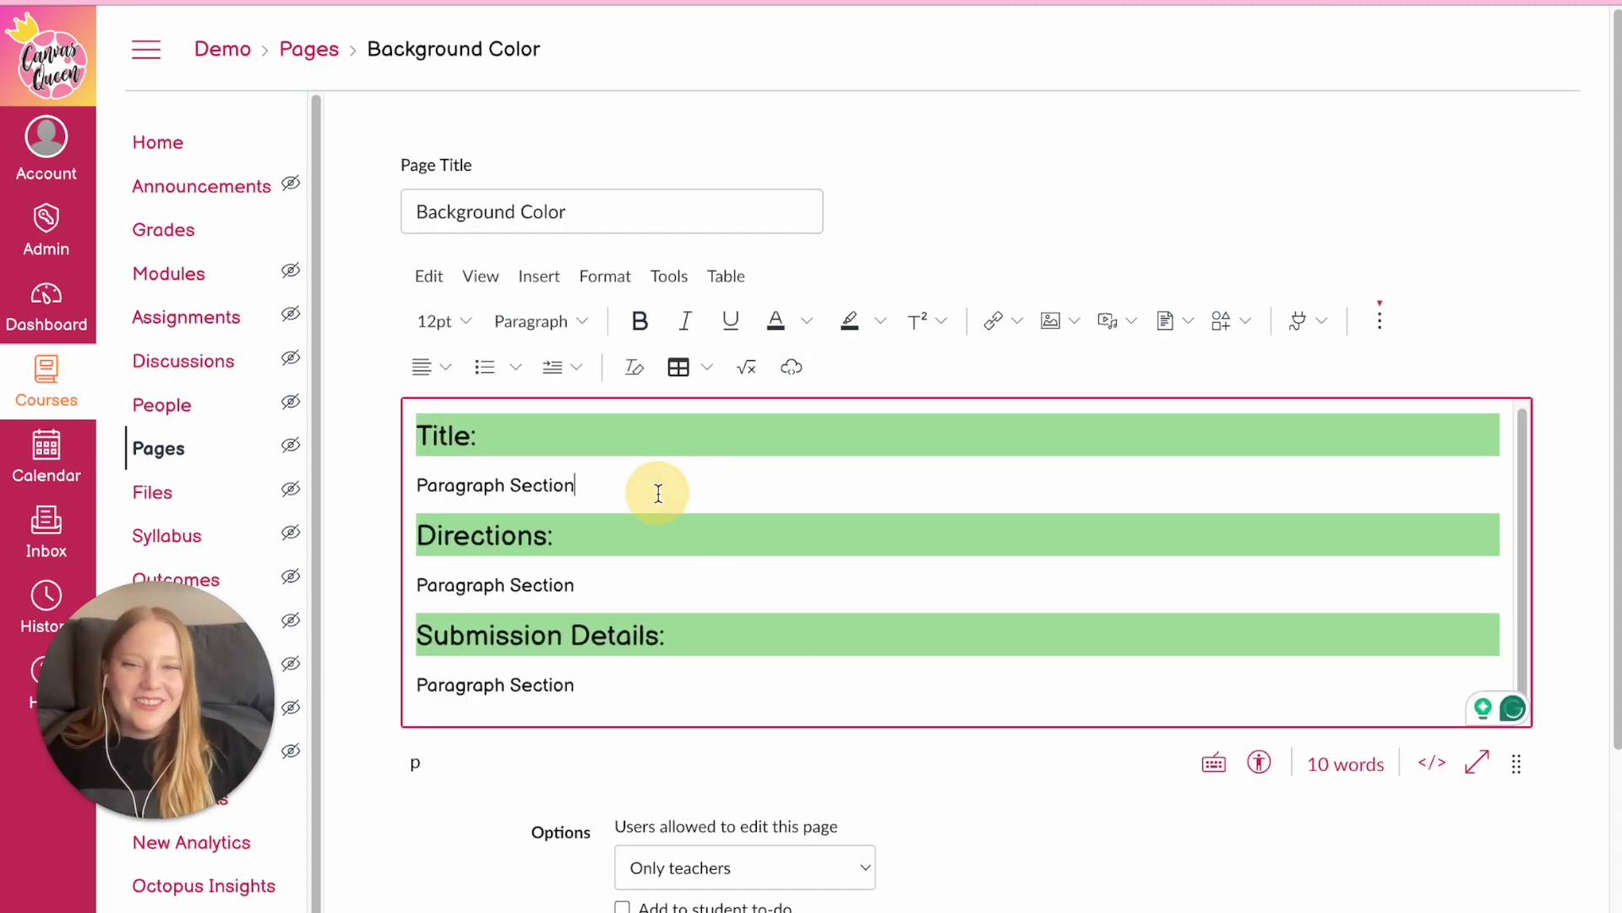
{"action": "key", "text": "BackSpace"}
{"action": "key", "text": "Return"}
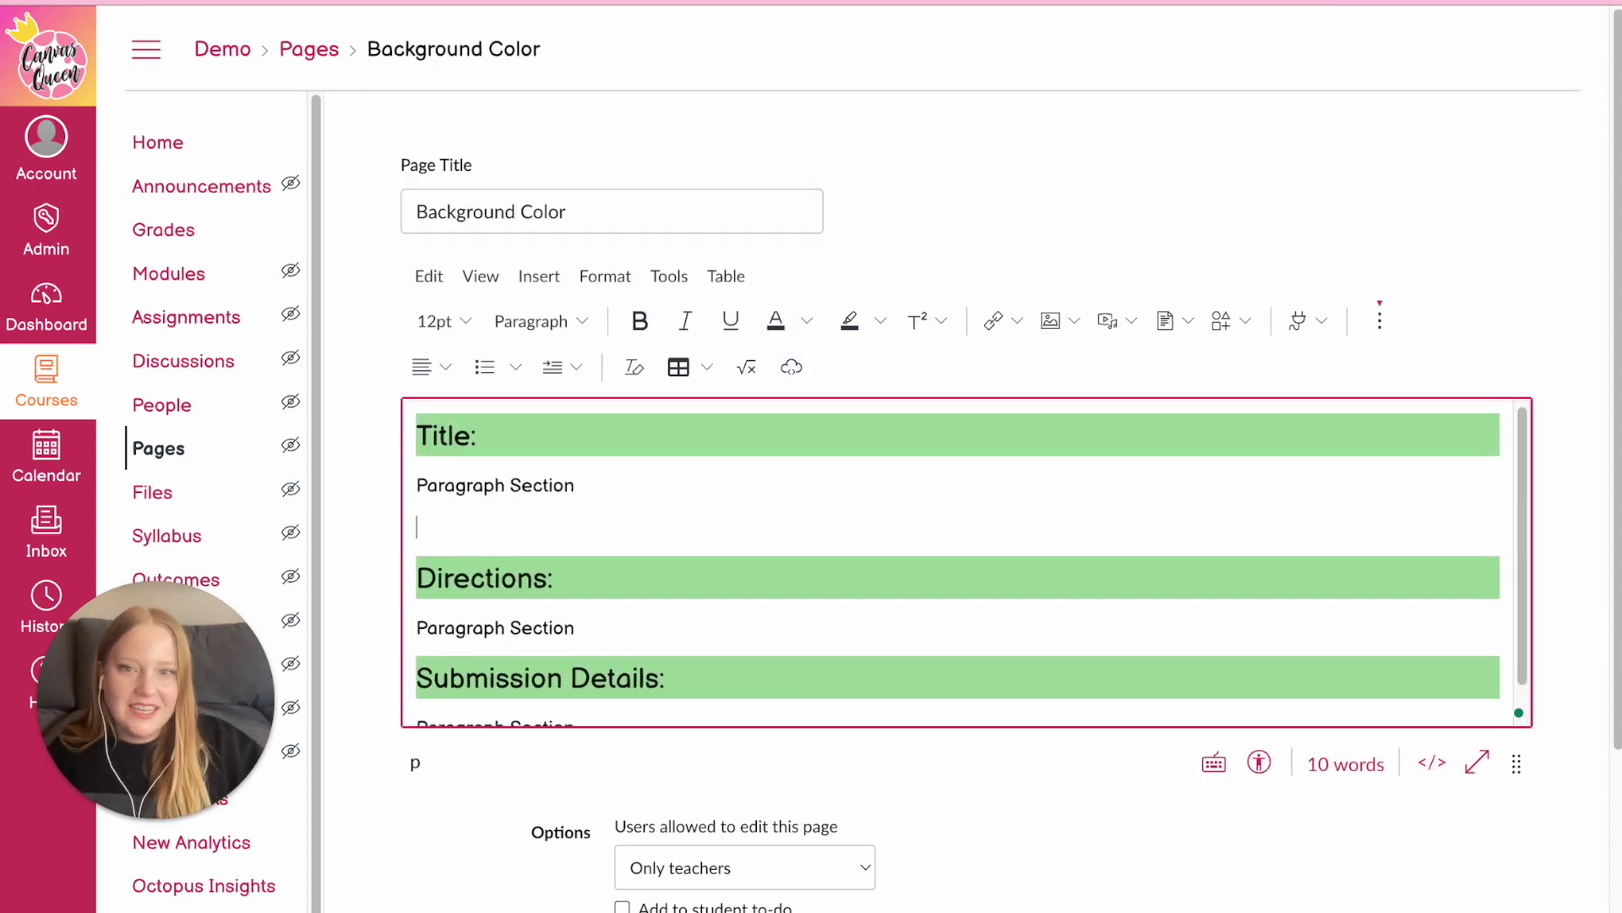
{"action": "left_click", "coordinate": [675, 643]}
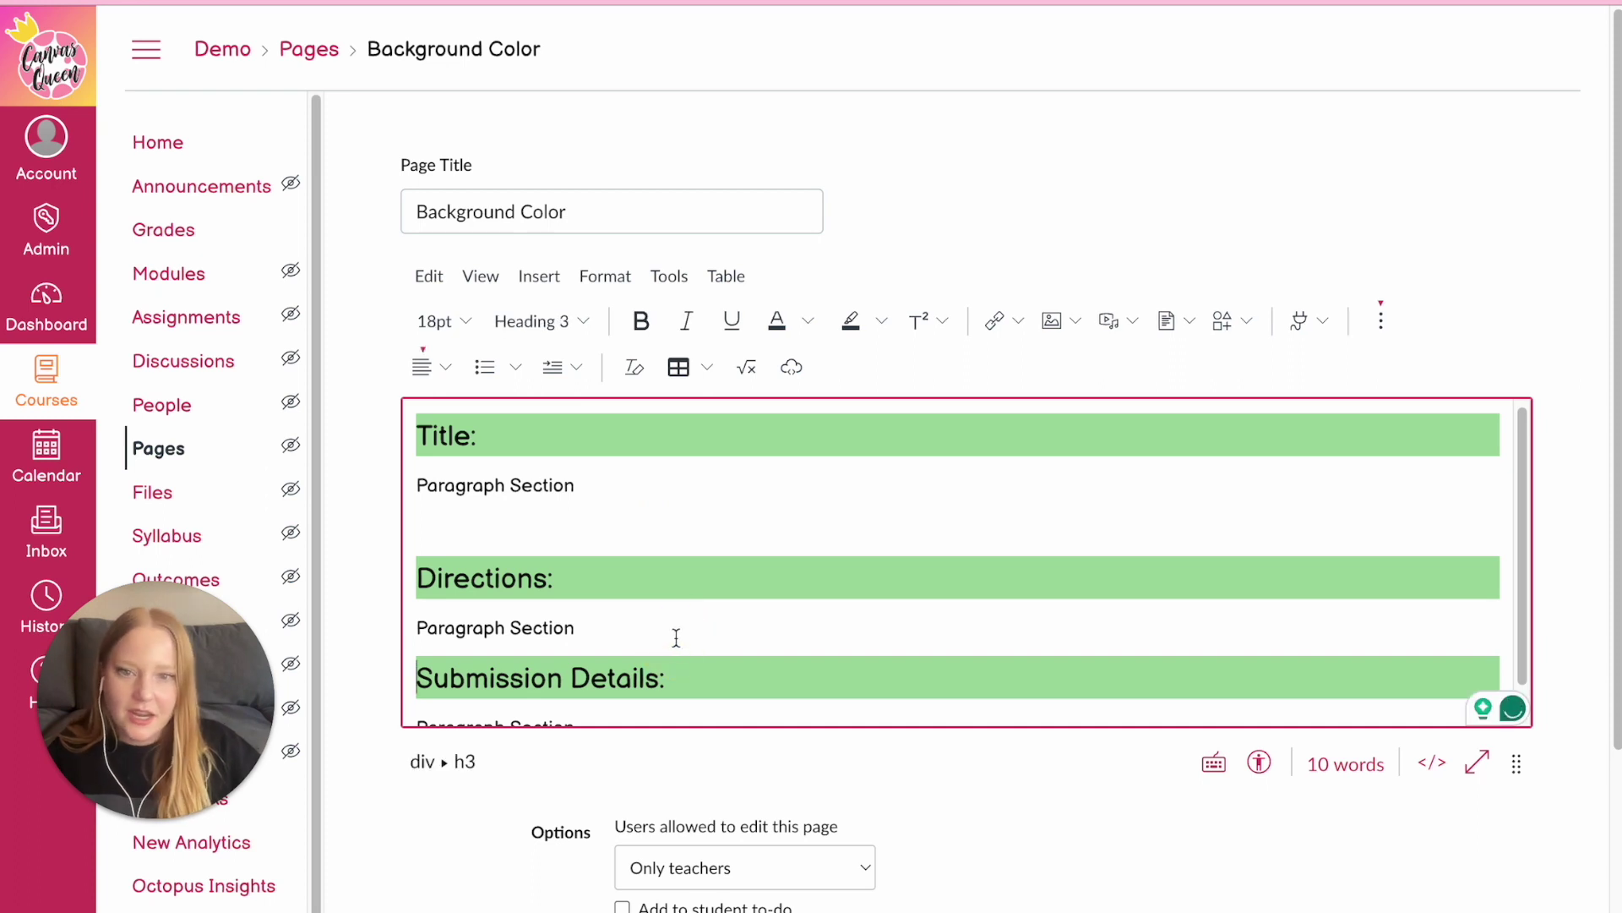
Add a blank line after the Directions paragraph and make the editing area taller
{"action": "left_click", "coordinate": [676, 638]}
{"action": "key", "text": "Return"}
{"action": "scroll", "coordinate": [680, 696], "scroll_direction": "down", "scroll_amount": 1}
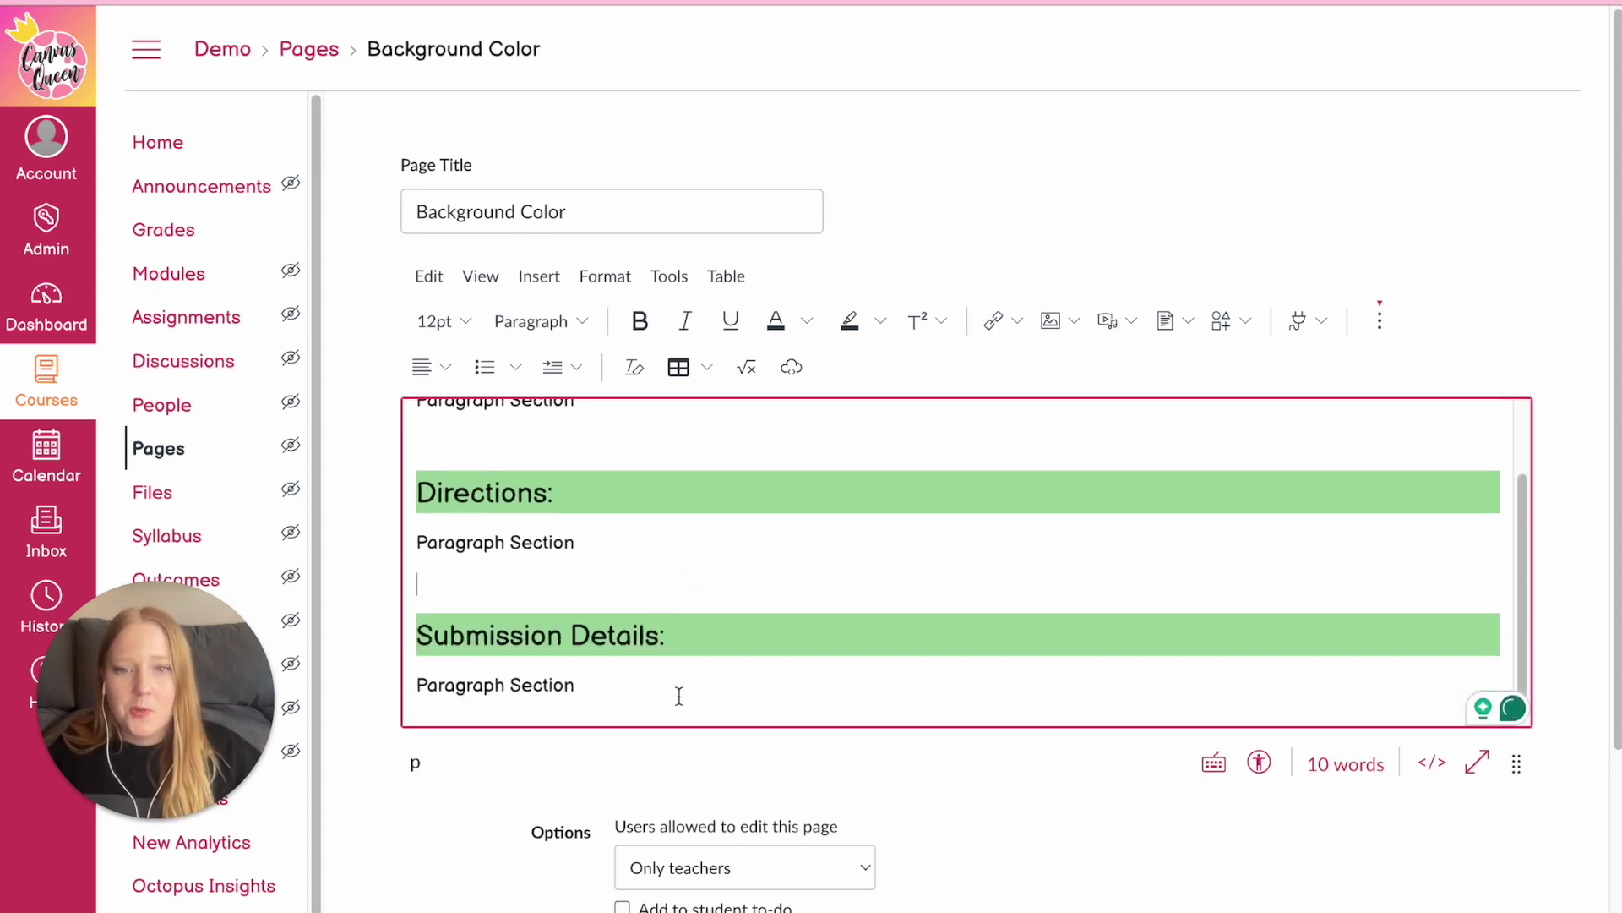
{"action": "scroll", "coordinate": [618, 642], "scroll_direction": "up", "scroll_amount": 2}
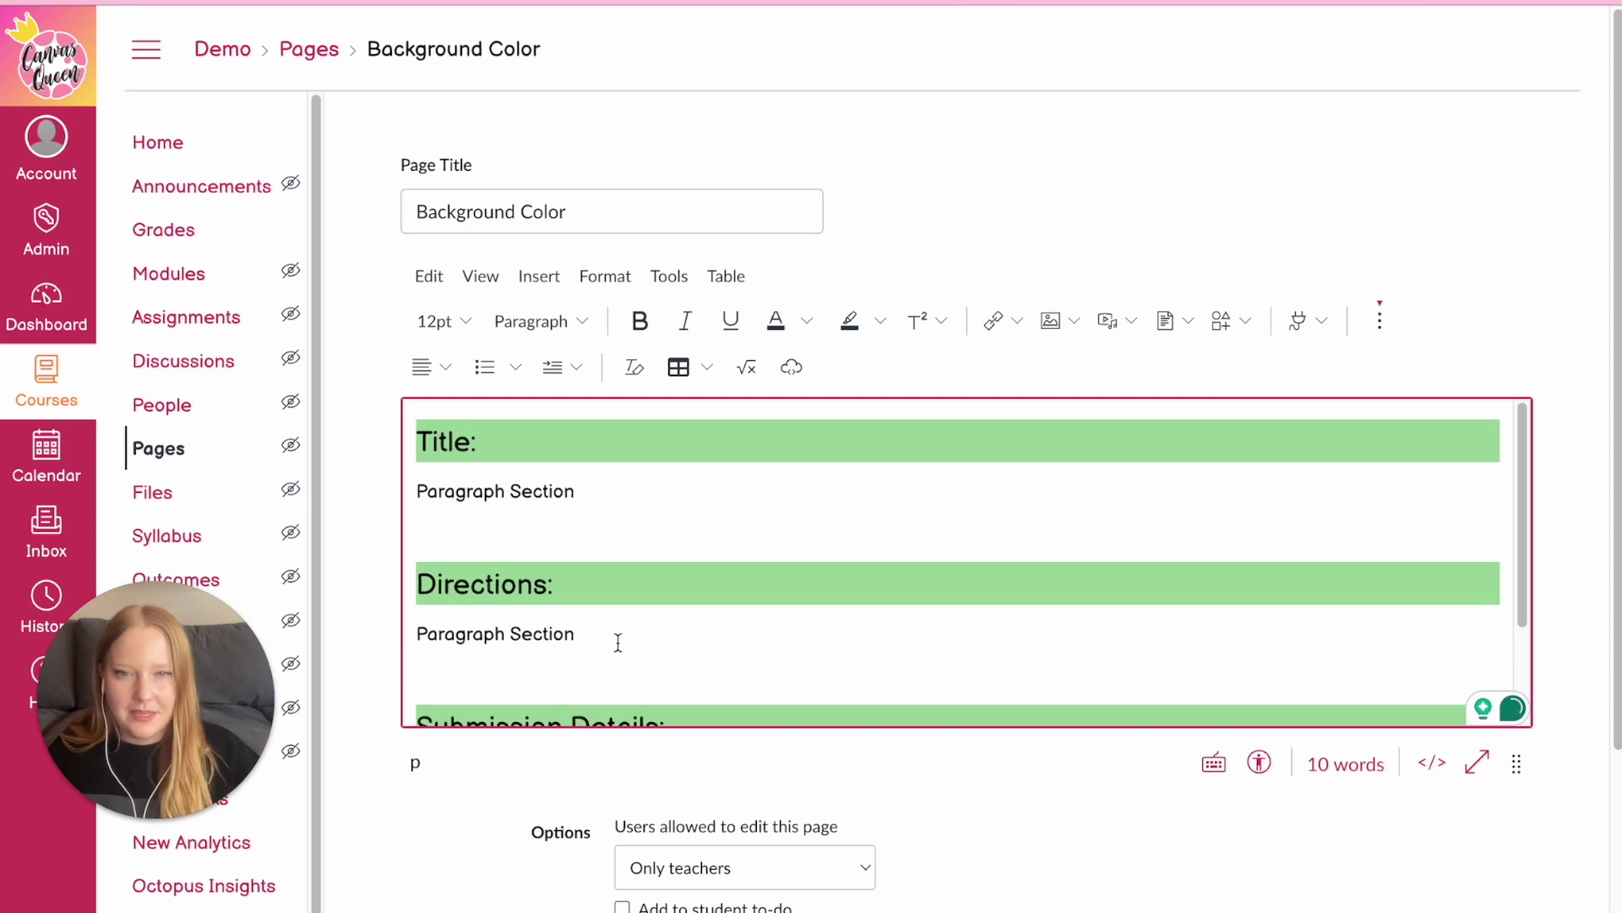
{"action": "left_click_drag", "start_coordinate": [1516, 763], "coordinate": [1517, 867]}
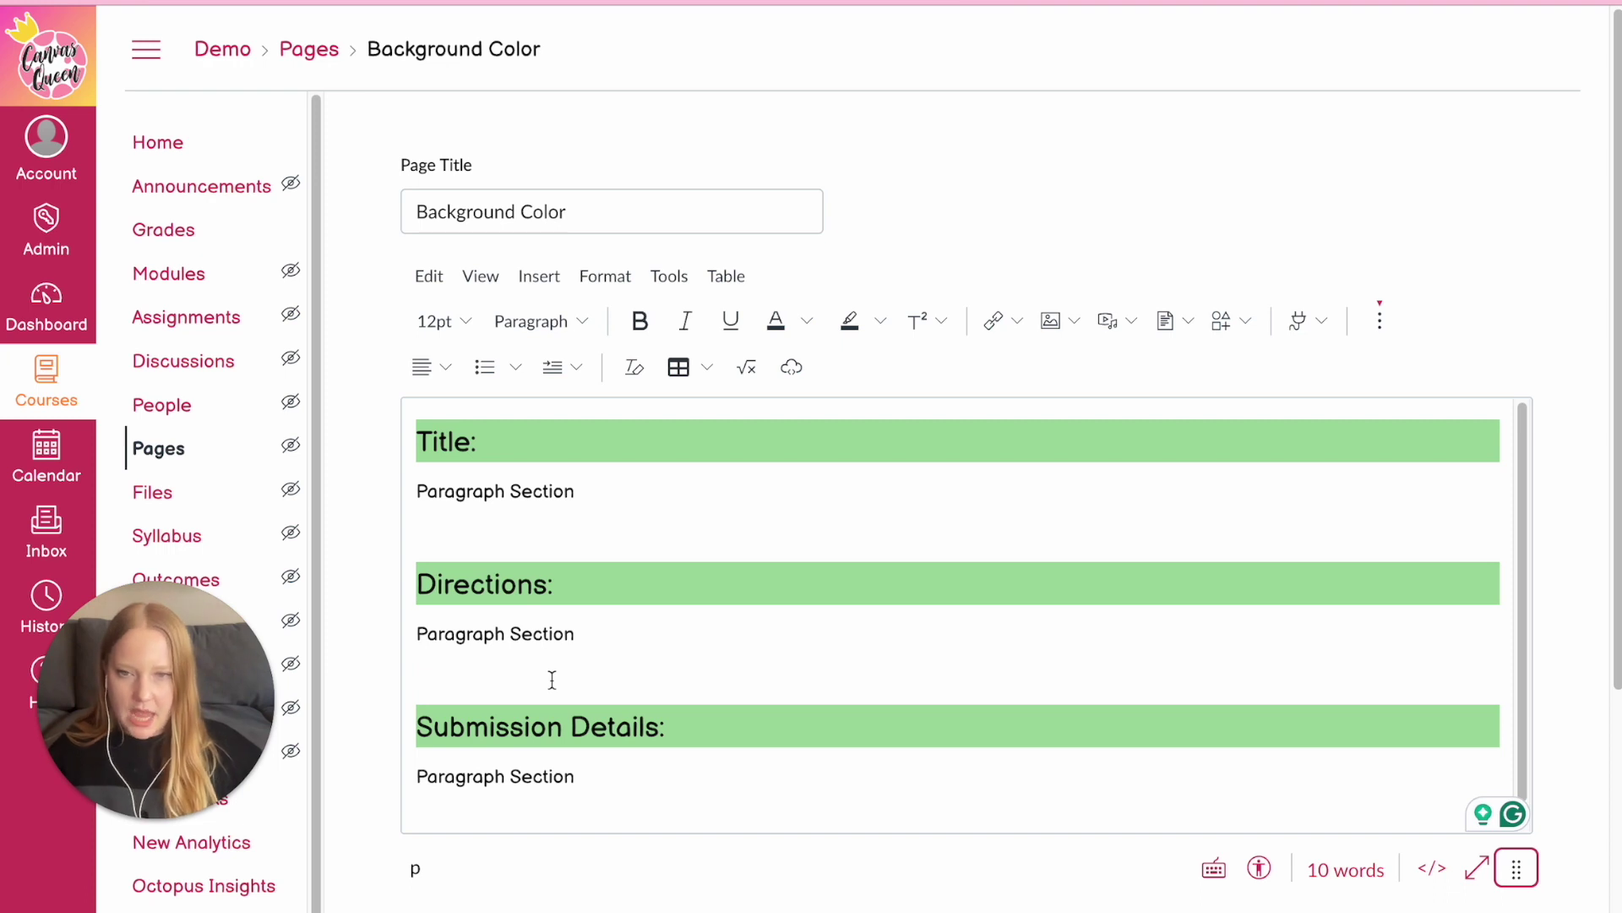
Try Heading 4 at 18pt and a leading space on the Title: heading, then remove the spaces
{"action": "left_click_drag", "start_coordinate": [479, 447], "coordinate": [404, 448]}
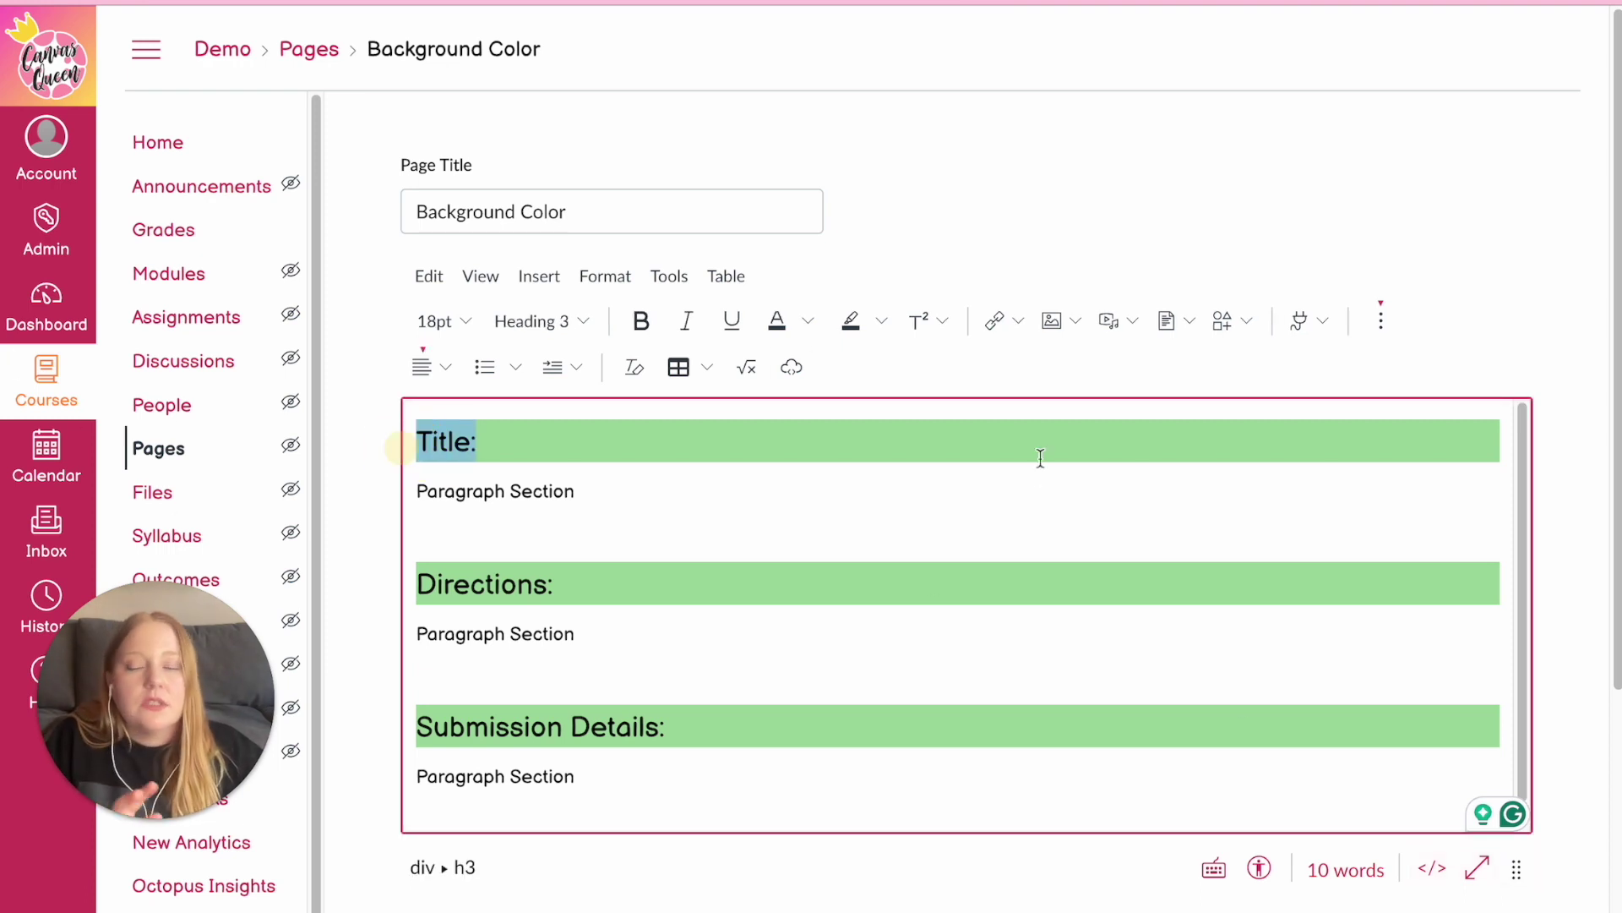
{"action": "left_click", "coordinate": [580, 322]}
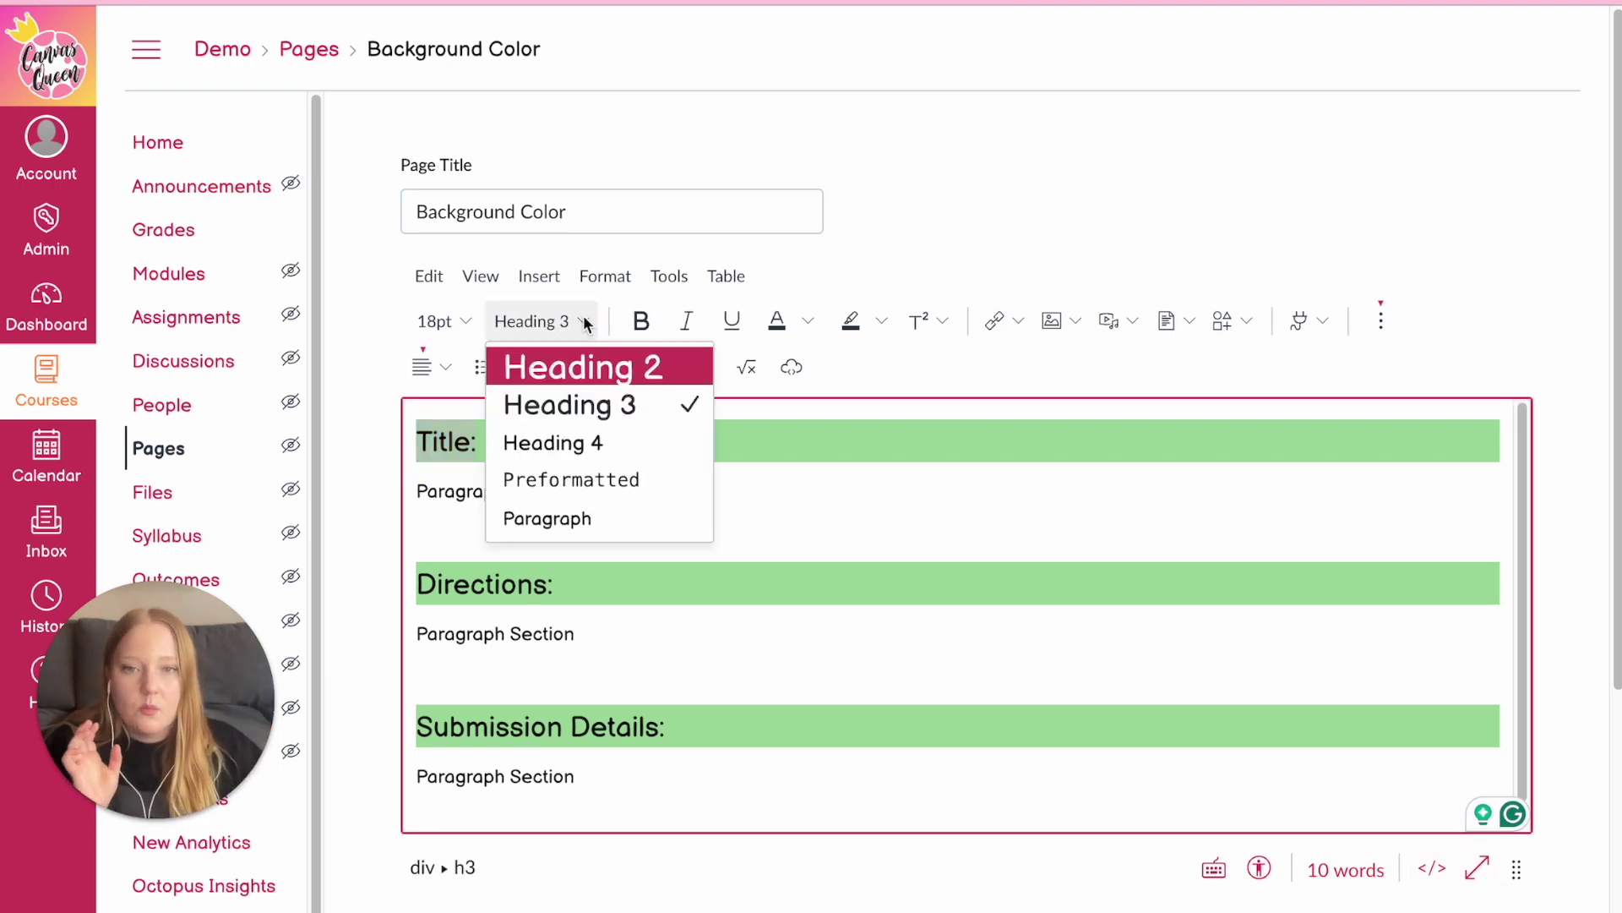
{"action": "left_click", "coordinate": [586, 439]}
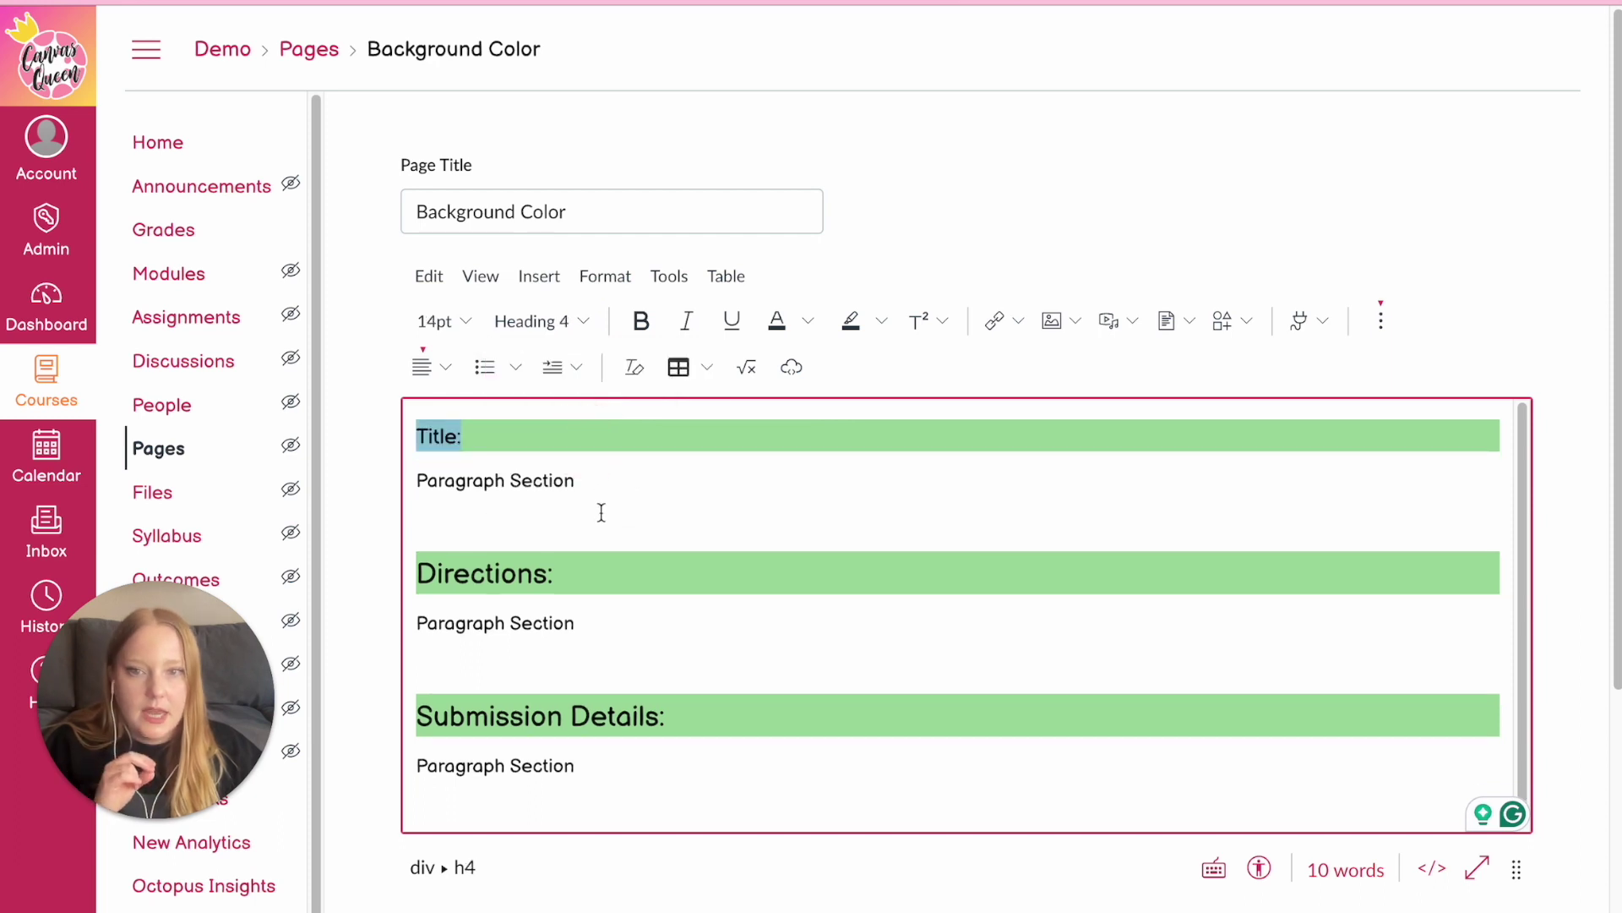
{"action": "left_click", "coordinate": [441, 321]}
{"action": "left_click", "coordinate": [505, 531]}
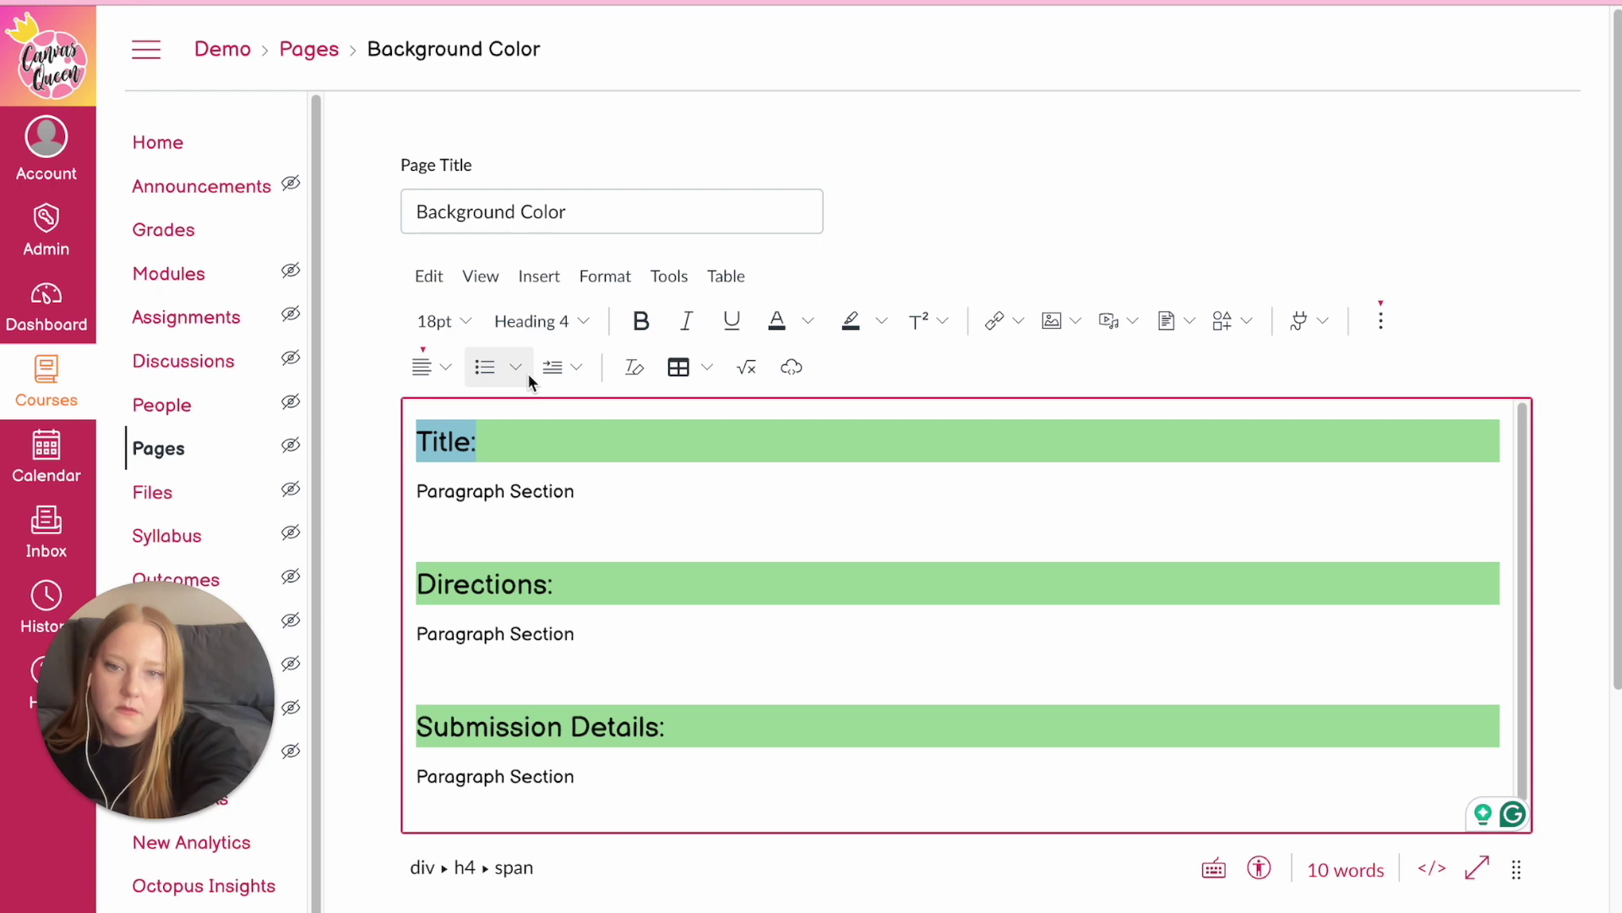
{"action": "key", "text": "Down"}
{"action": "key", "text": "Down"}
{"action": "key", "text": "Down"}
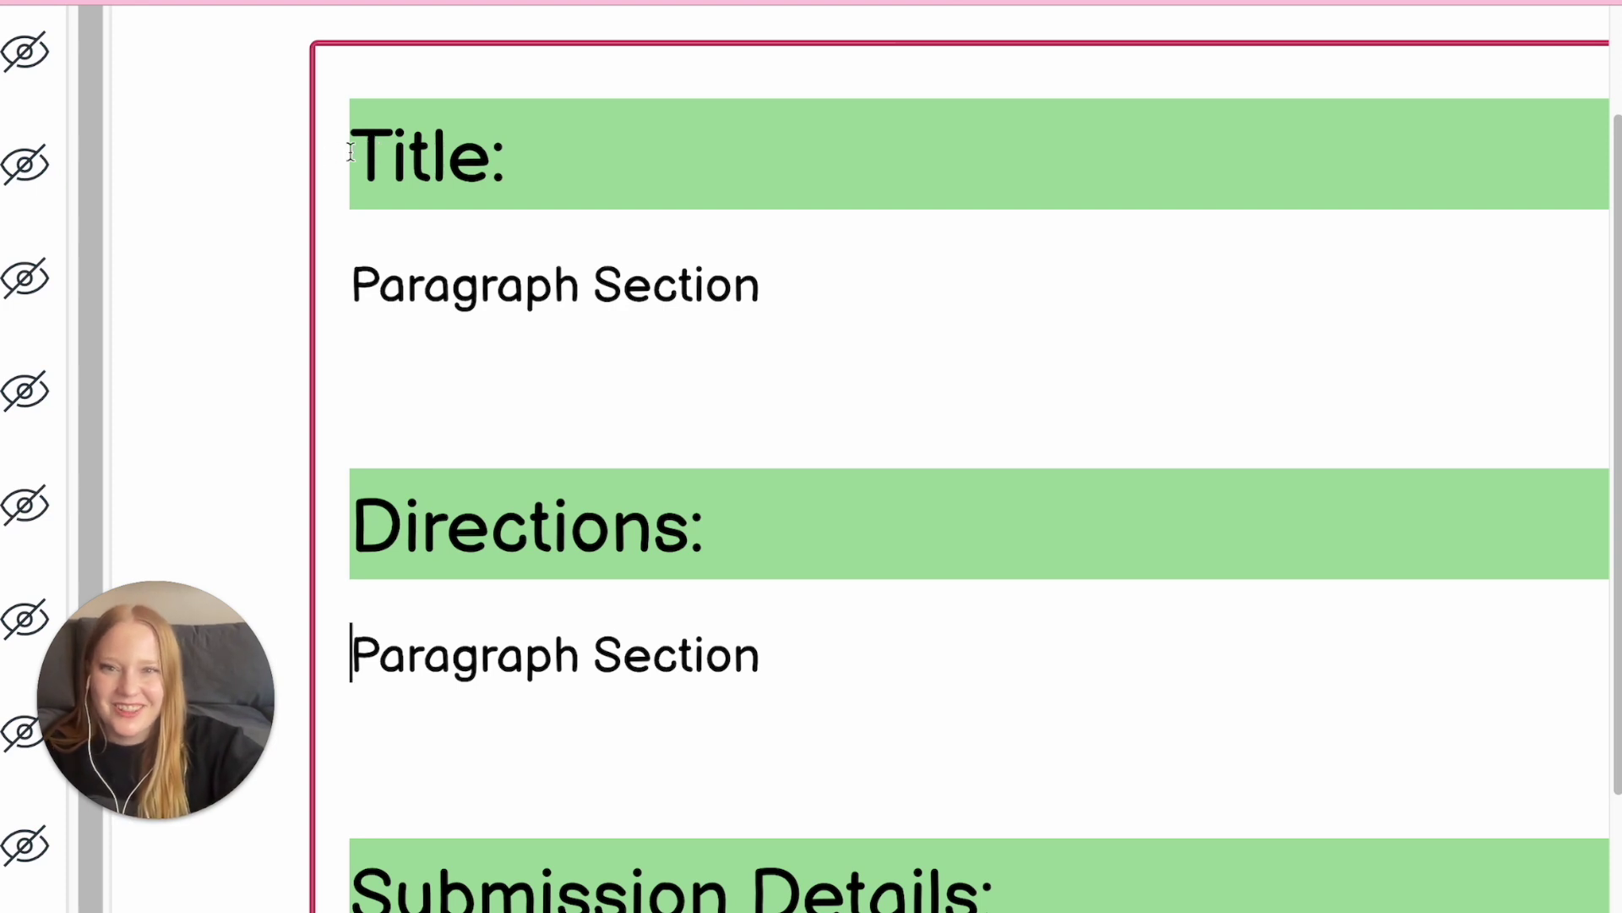
{"action": "left_click", "coordinate": [402, 159]}
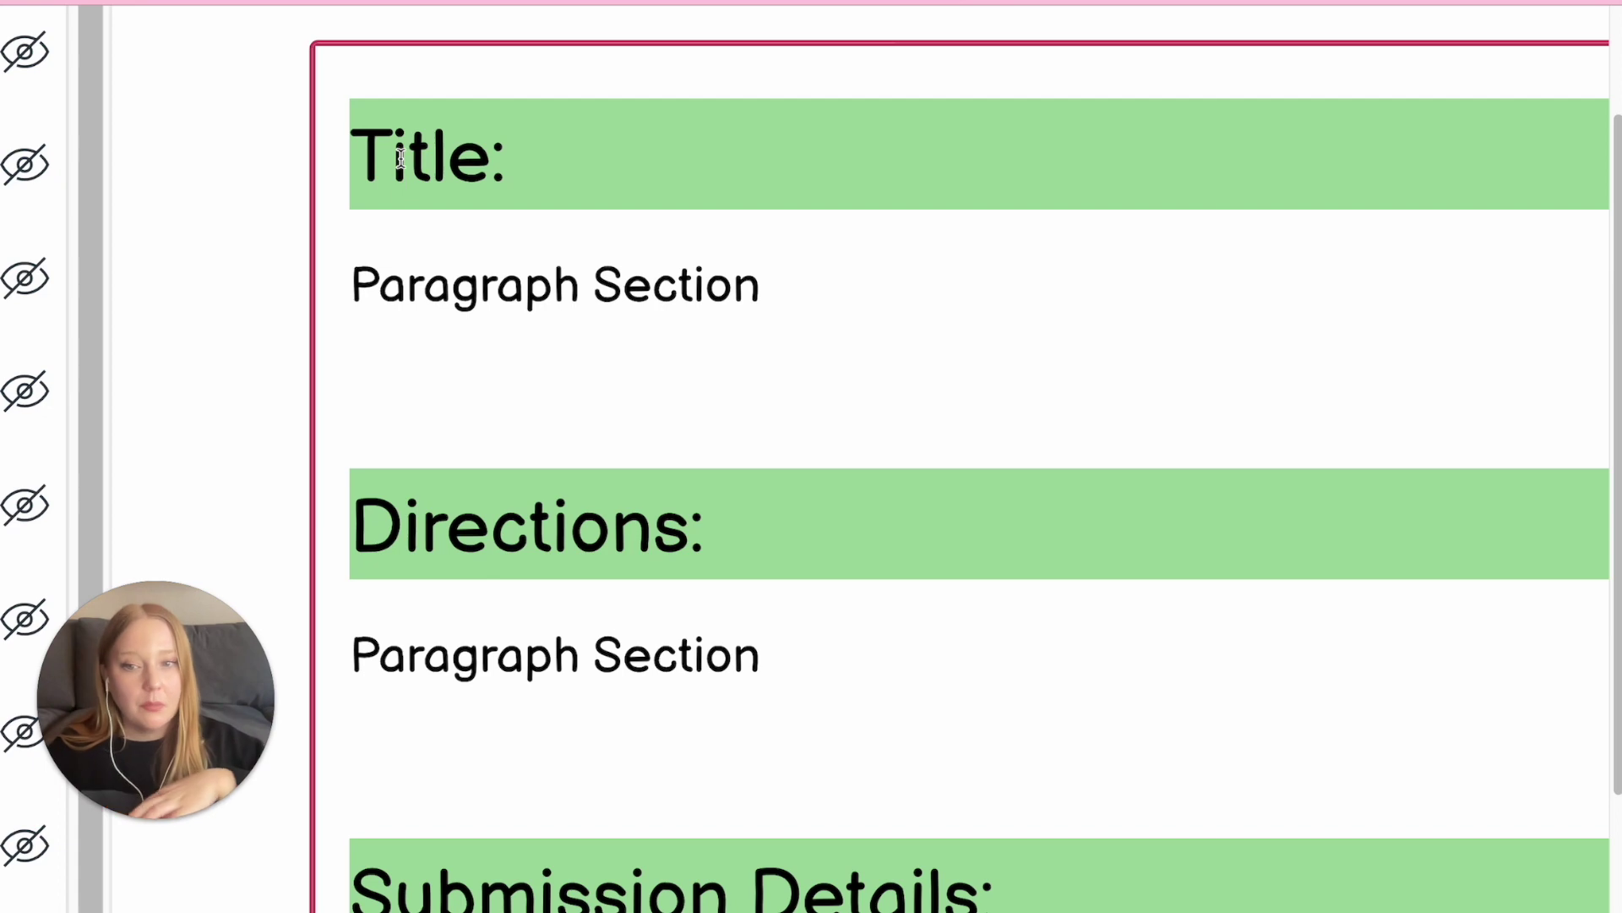
{"action": "left_click", "coordinate": [351, 156]}
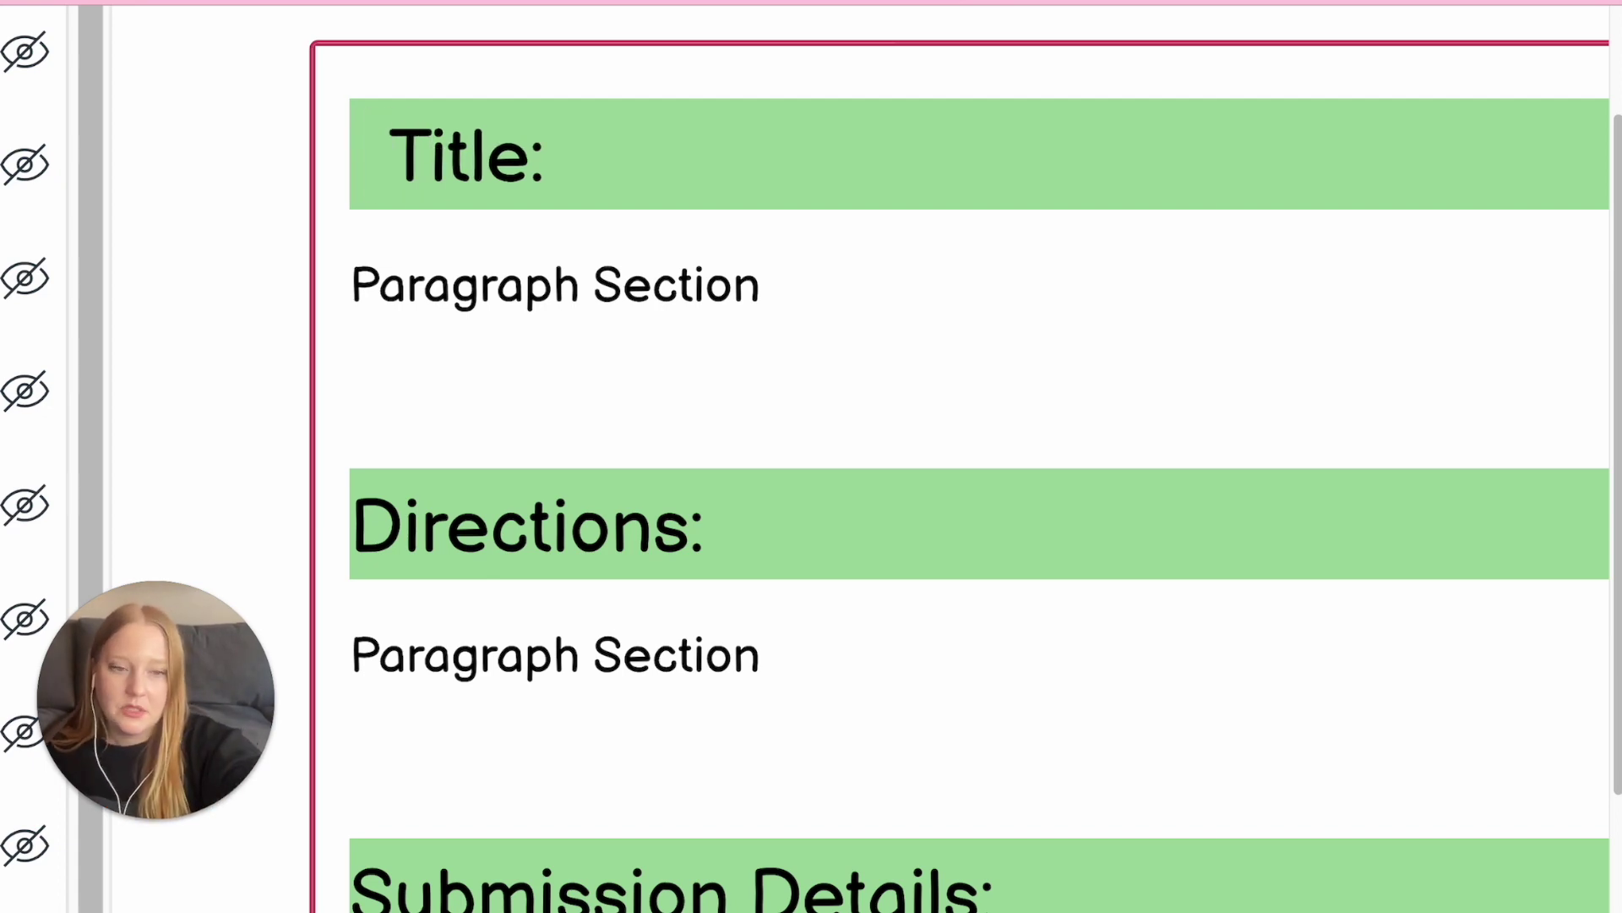
{"action": "key", "text": "BackSpace"}
{"action": "key", "text": "BackSpace"}
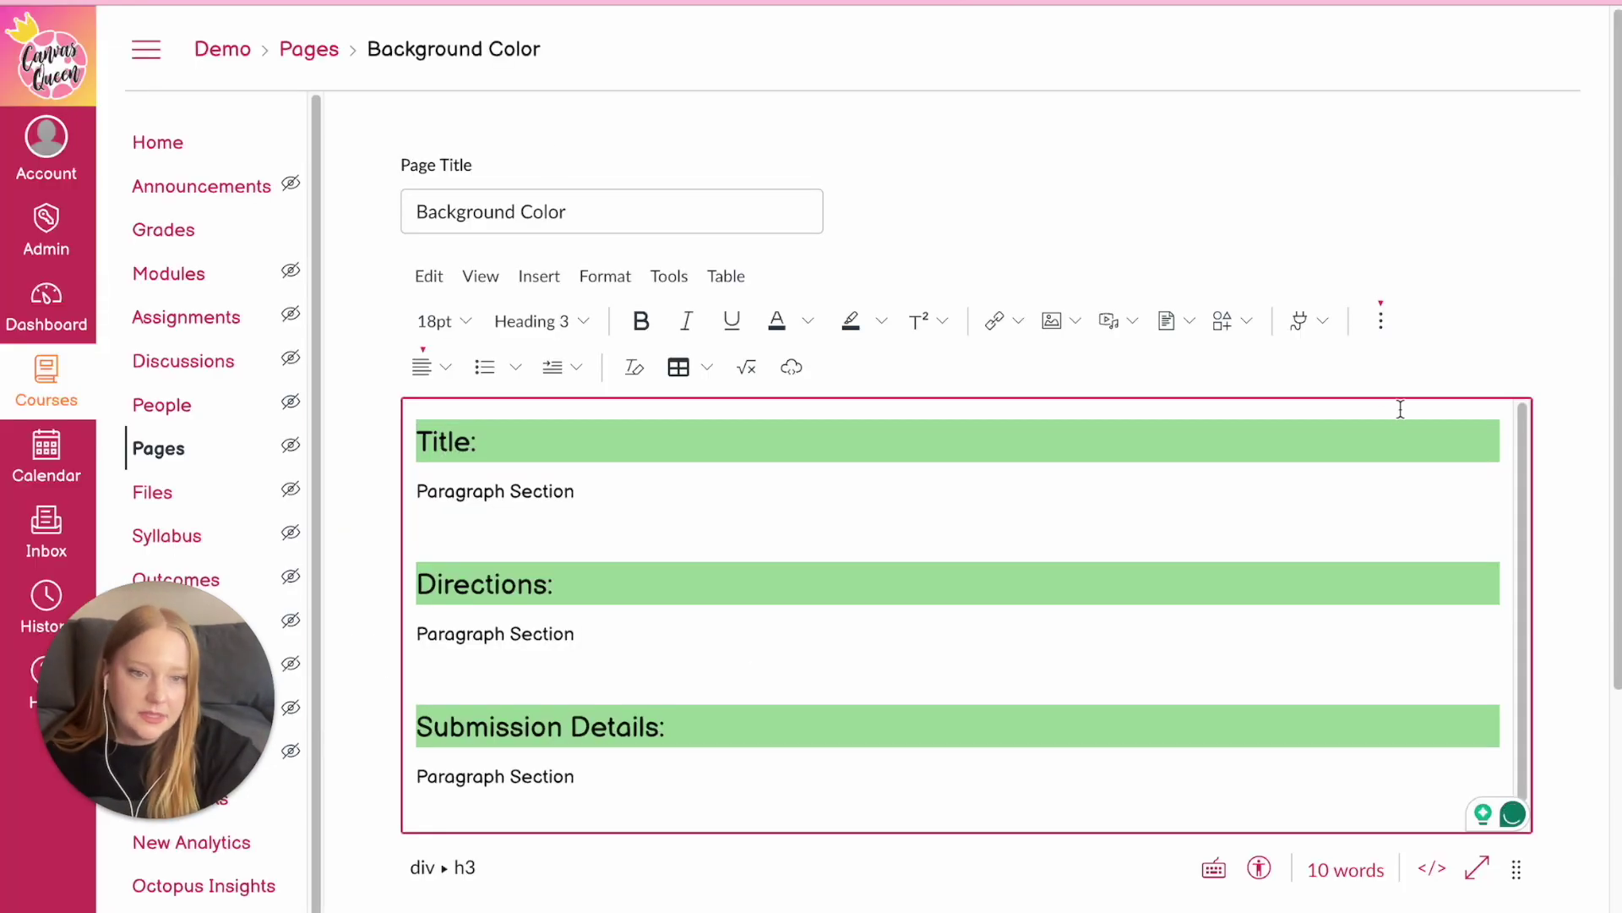
Add 'padding-left: 10px;' to the first banner's div style in the HTML and select it
{"action": "left_click", "coordinate": [1432, 869]}
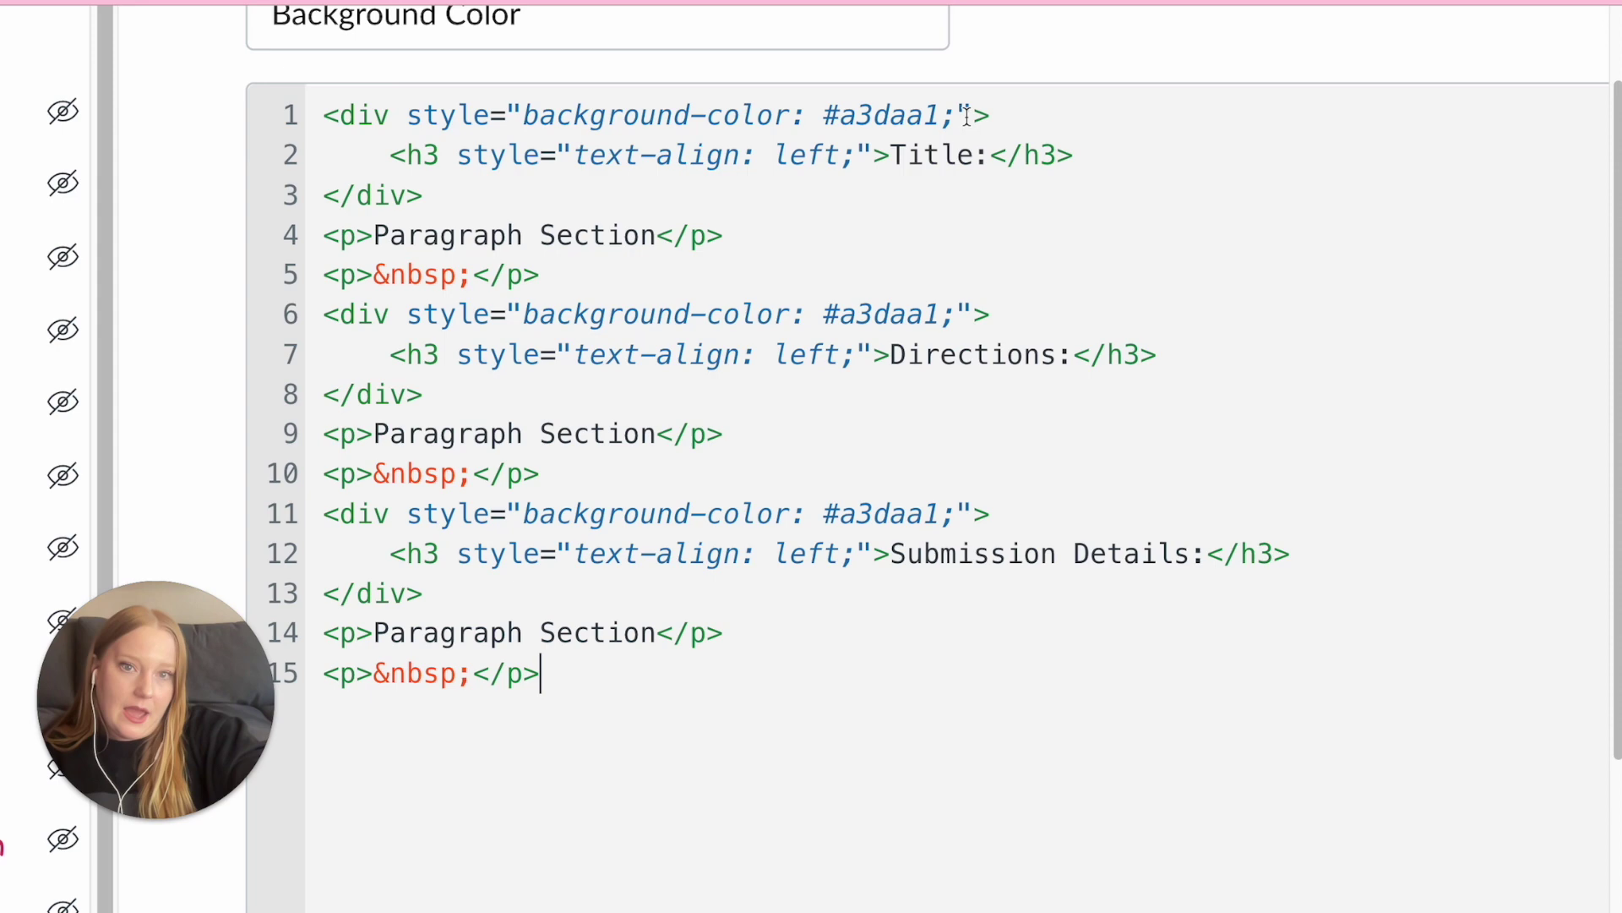
{"action": "left_click", "coordinate": [828, 272]}
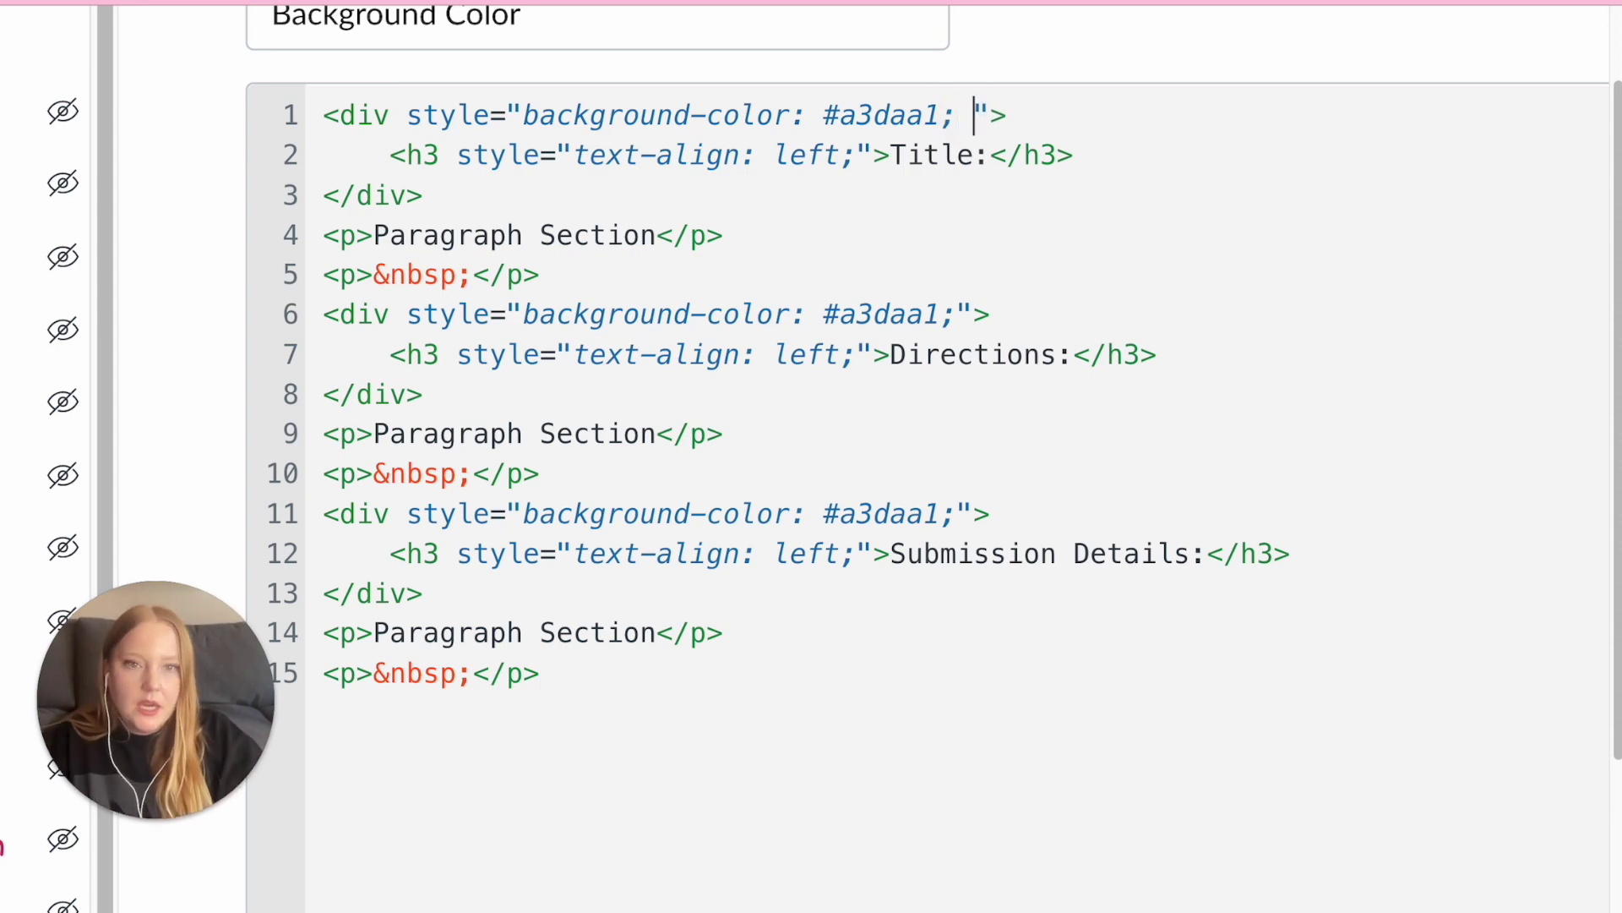
{"action": "type", "text": "padding"}
{"action": "type", "text": "-left: 1"}
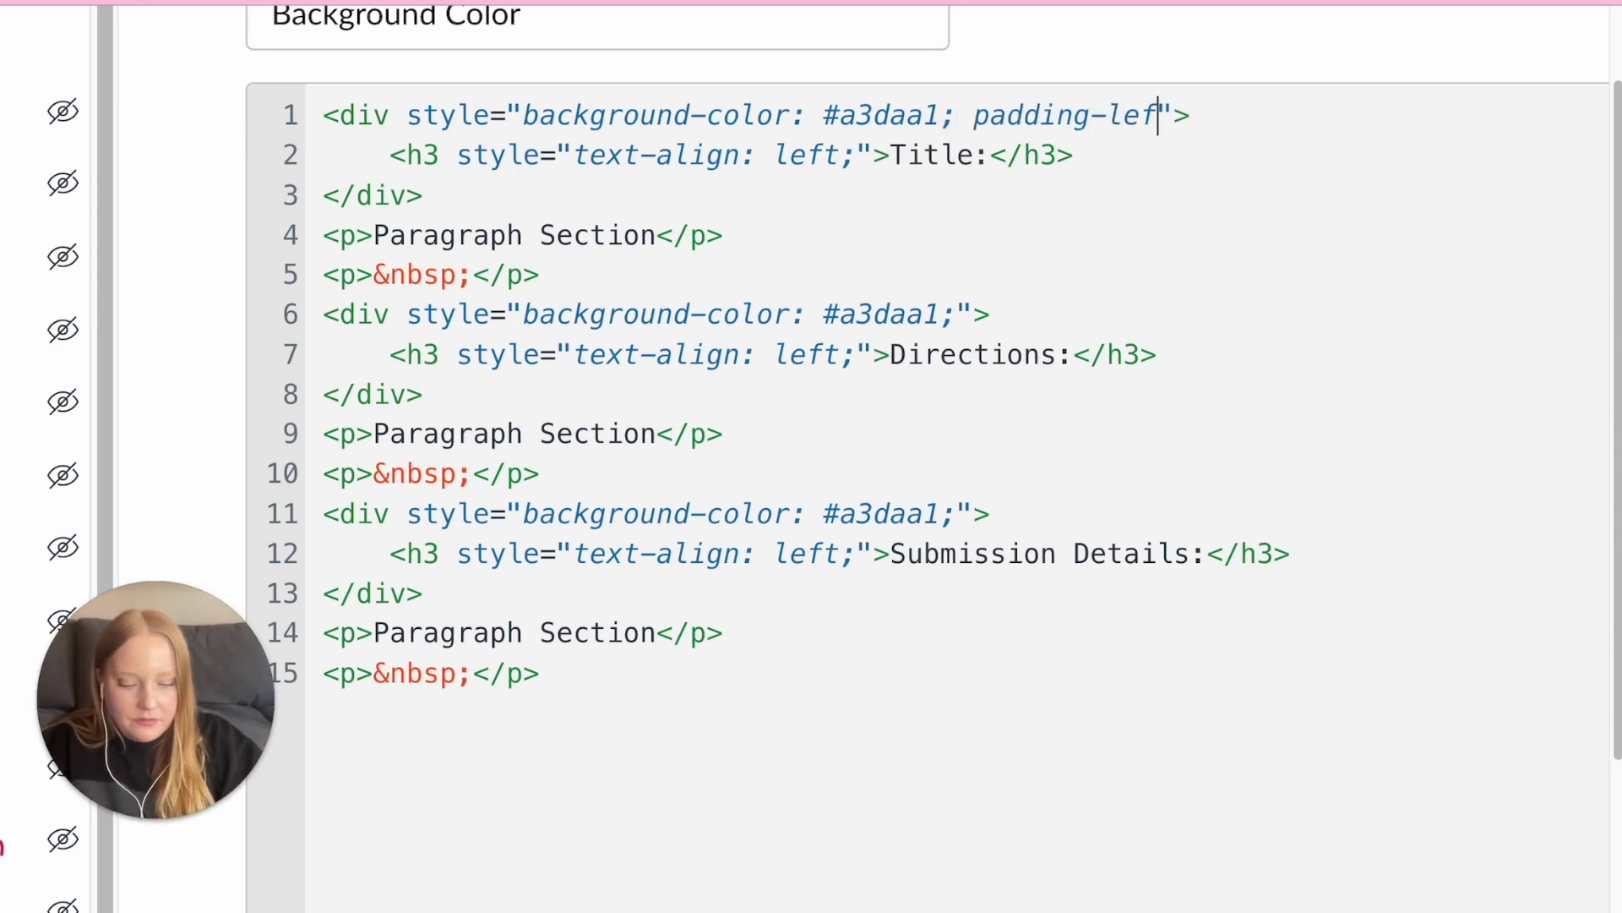
{"action": "type", "text": "0px;"}
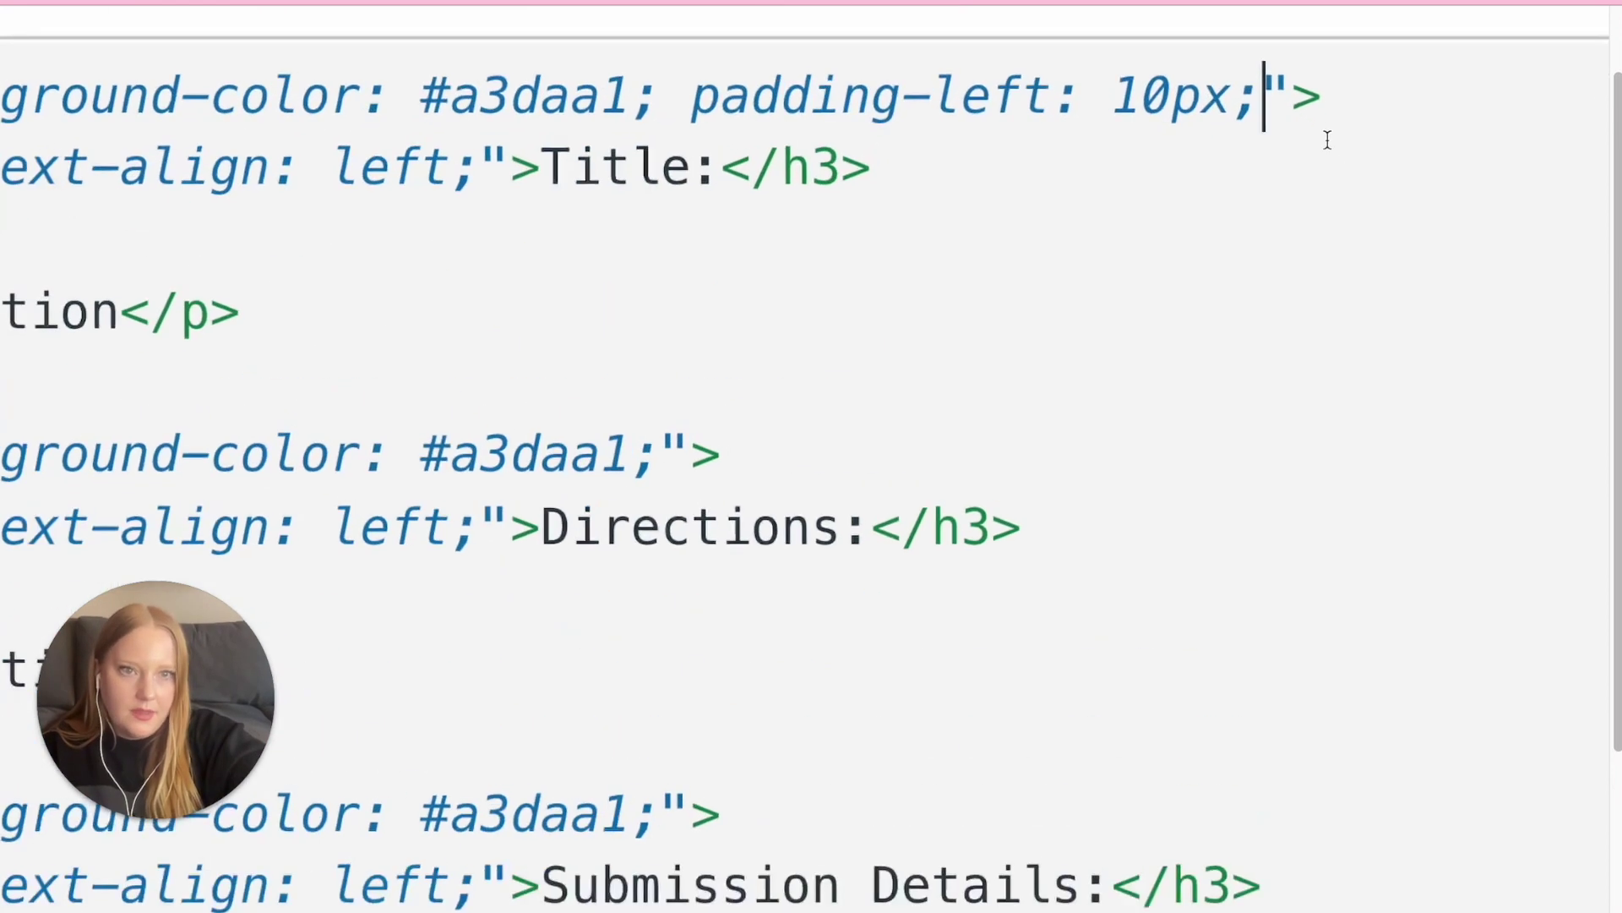
{"action": "left_click_drag", "start_coordinate": [1288, 179], "coordinate": [1269, 172]}
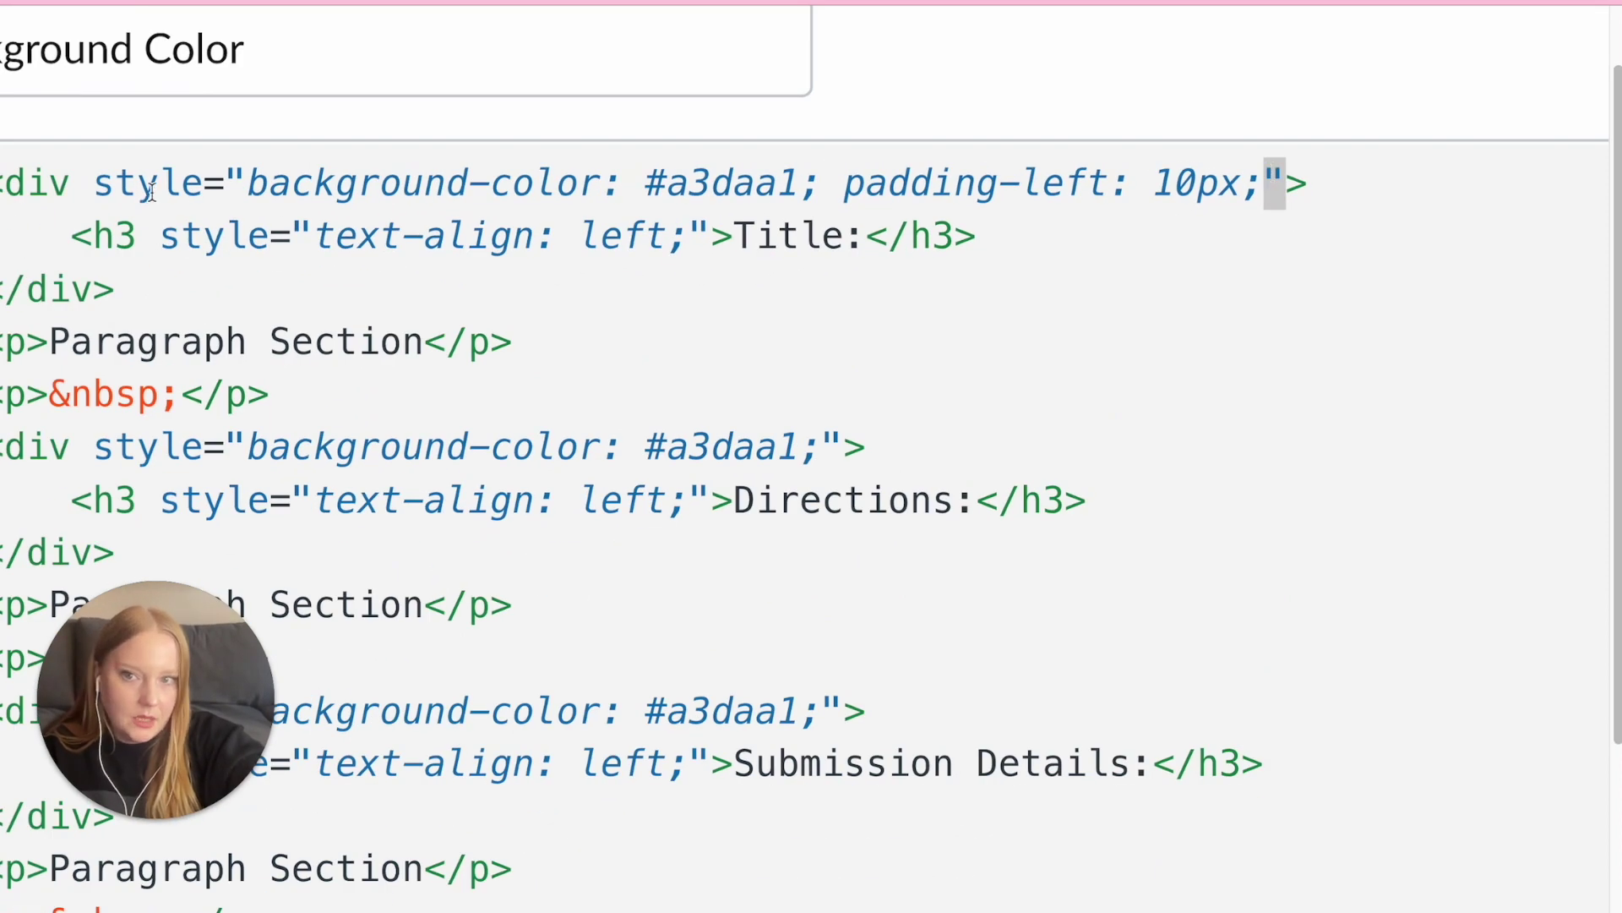
{"action": "double_click", "coordinate": [151, 191]}
{"action": "left_click", "coordinate": [1265, 185]}
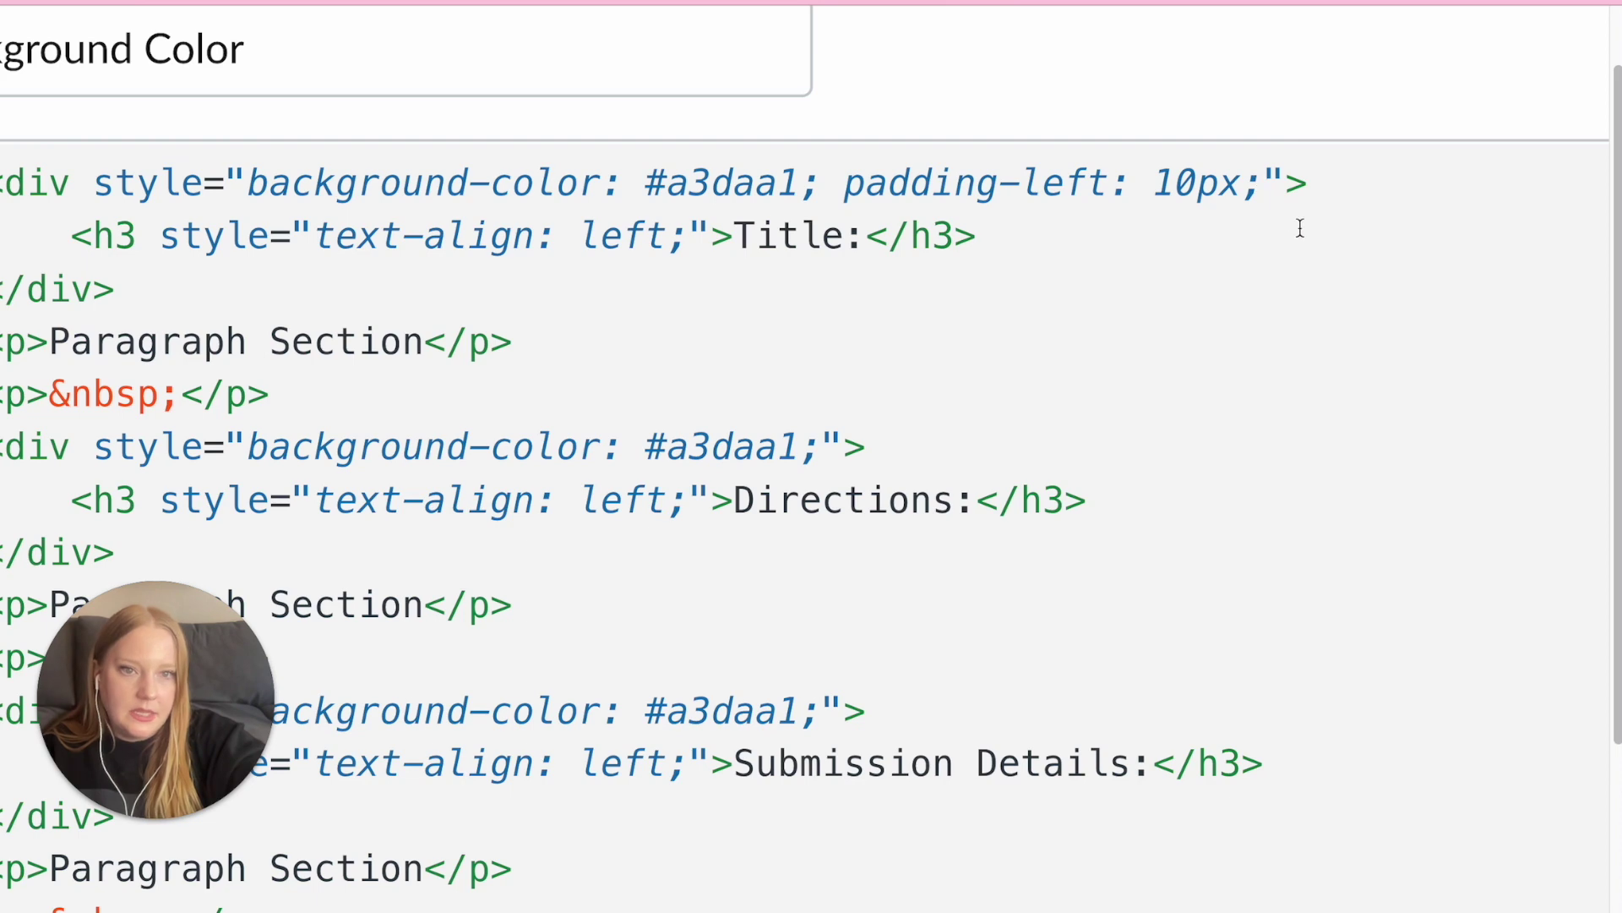
{"action": "left_click_drag", "start_coordinate": [1262, 178], "coordinate": [845, 180]}
{"action": "key", "text": "ctrl+c"}
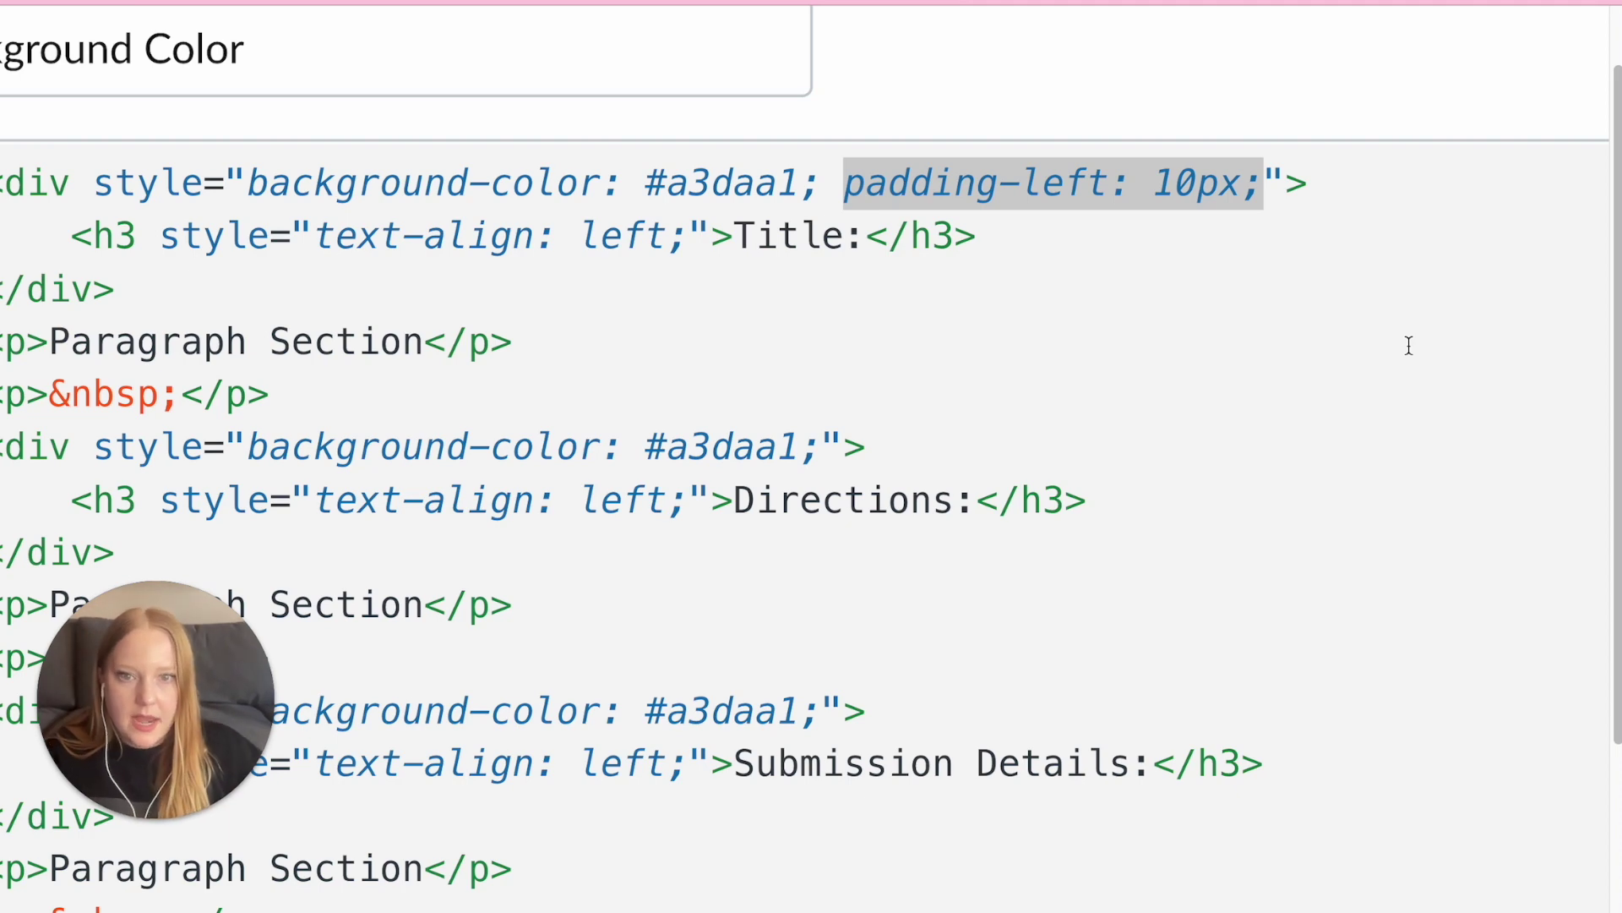
Paste the 10px left padding into the Directions and Submission Details banner styles and view the formatted page
{"action": "scroll", "coordinate": [1409, 345], "scroll_direction": "down", "scroll_amount": 1}
{"action": "left_click", "coordinate": [825, 392]}
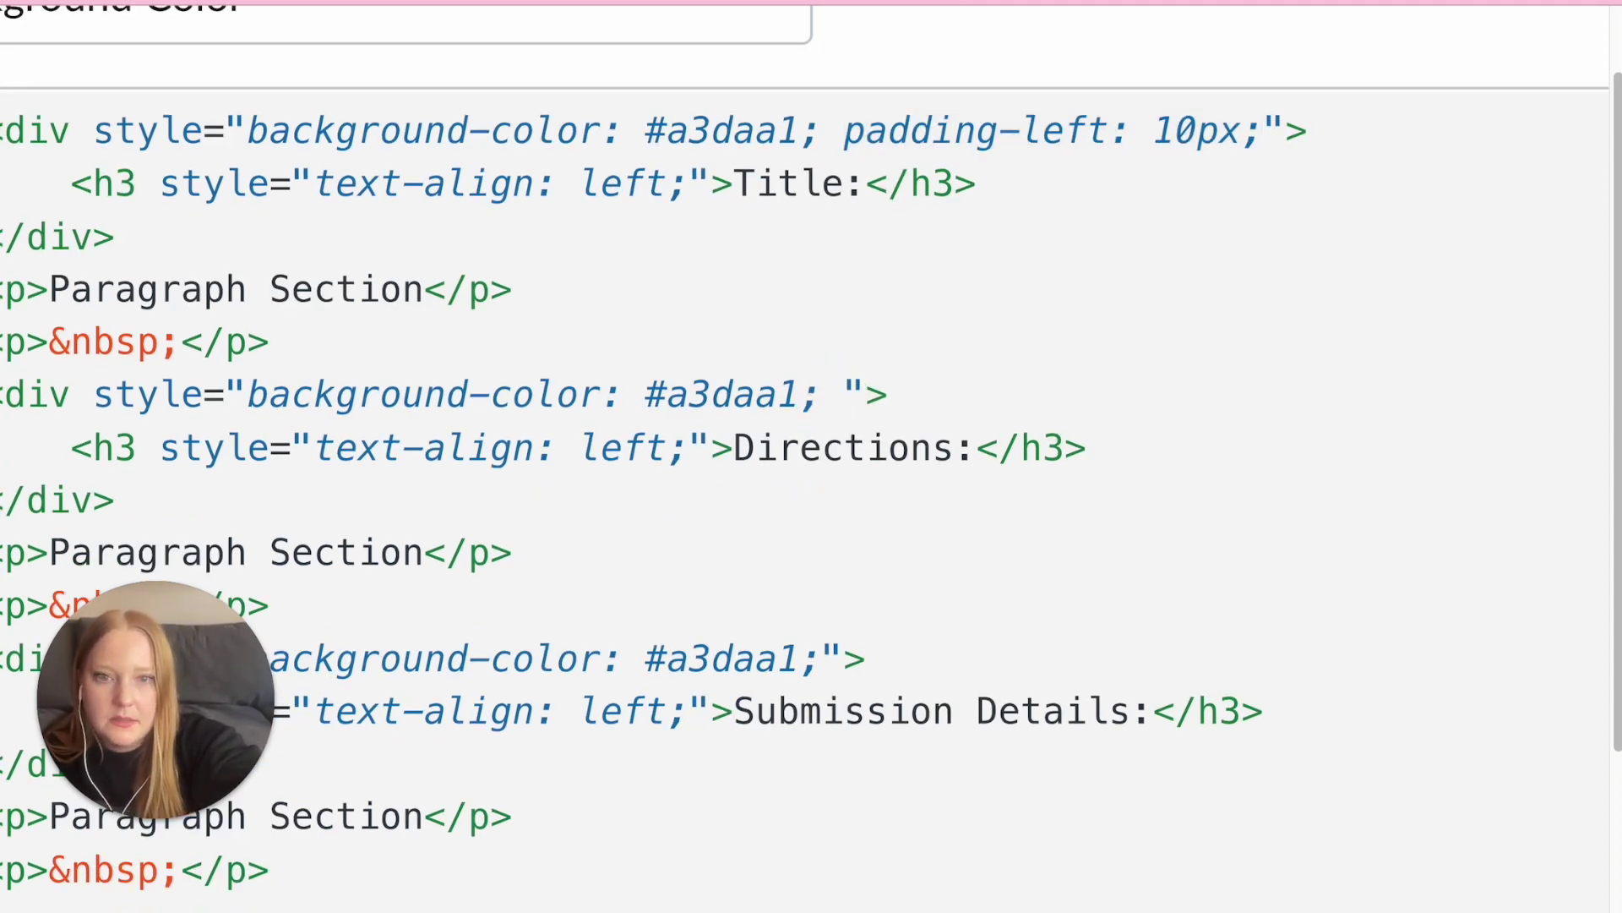
{"action": "key", "text": "ctrl+v"}
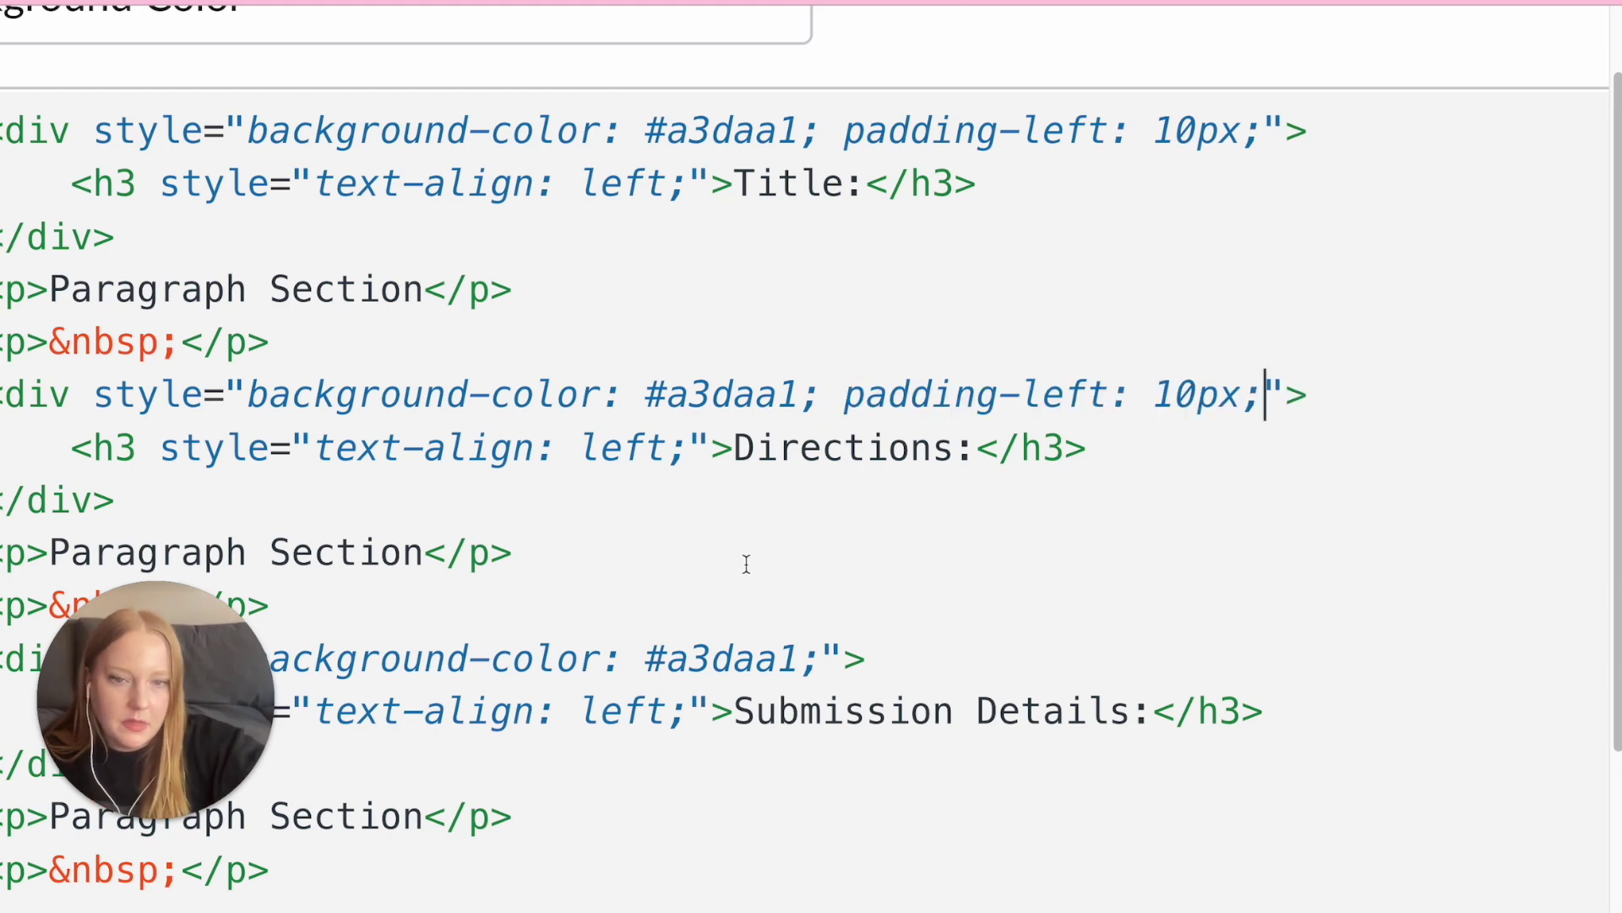
{"action": "left_click", "coordinate": [818, 658]}
{"action": "key", "text": "ctrl+v"}
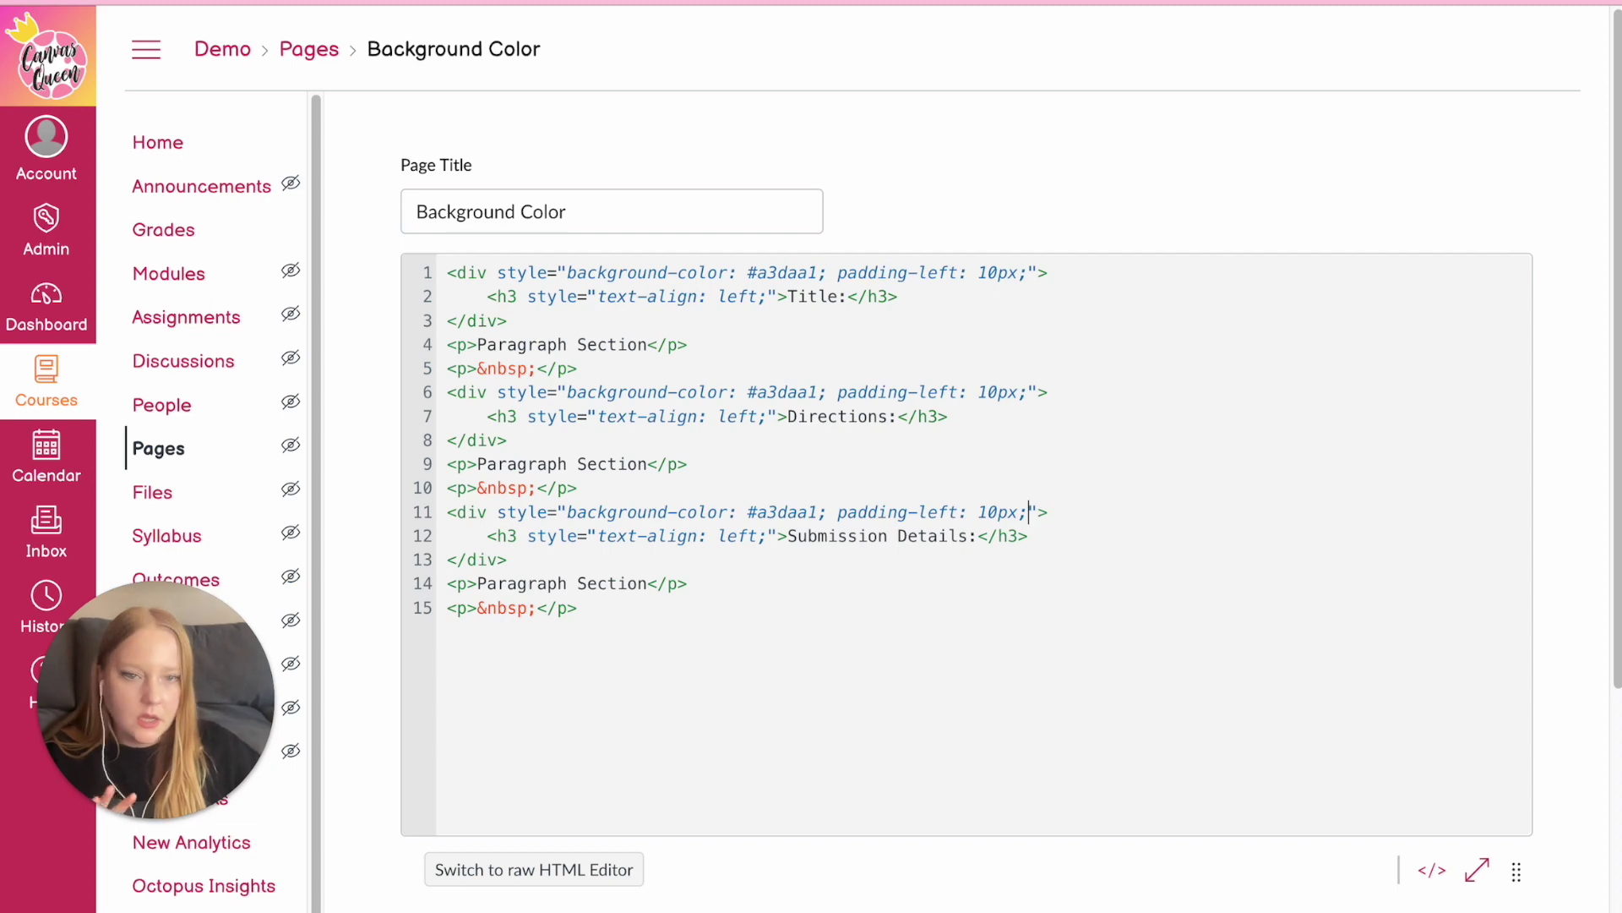
{"action": "left_click", "coordinate": [1420, 877]}
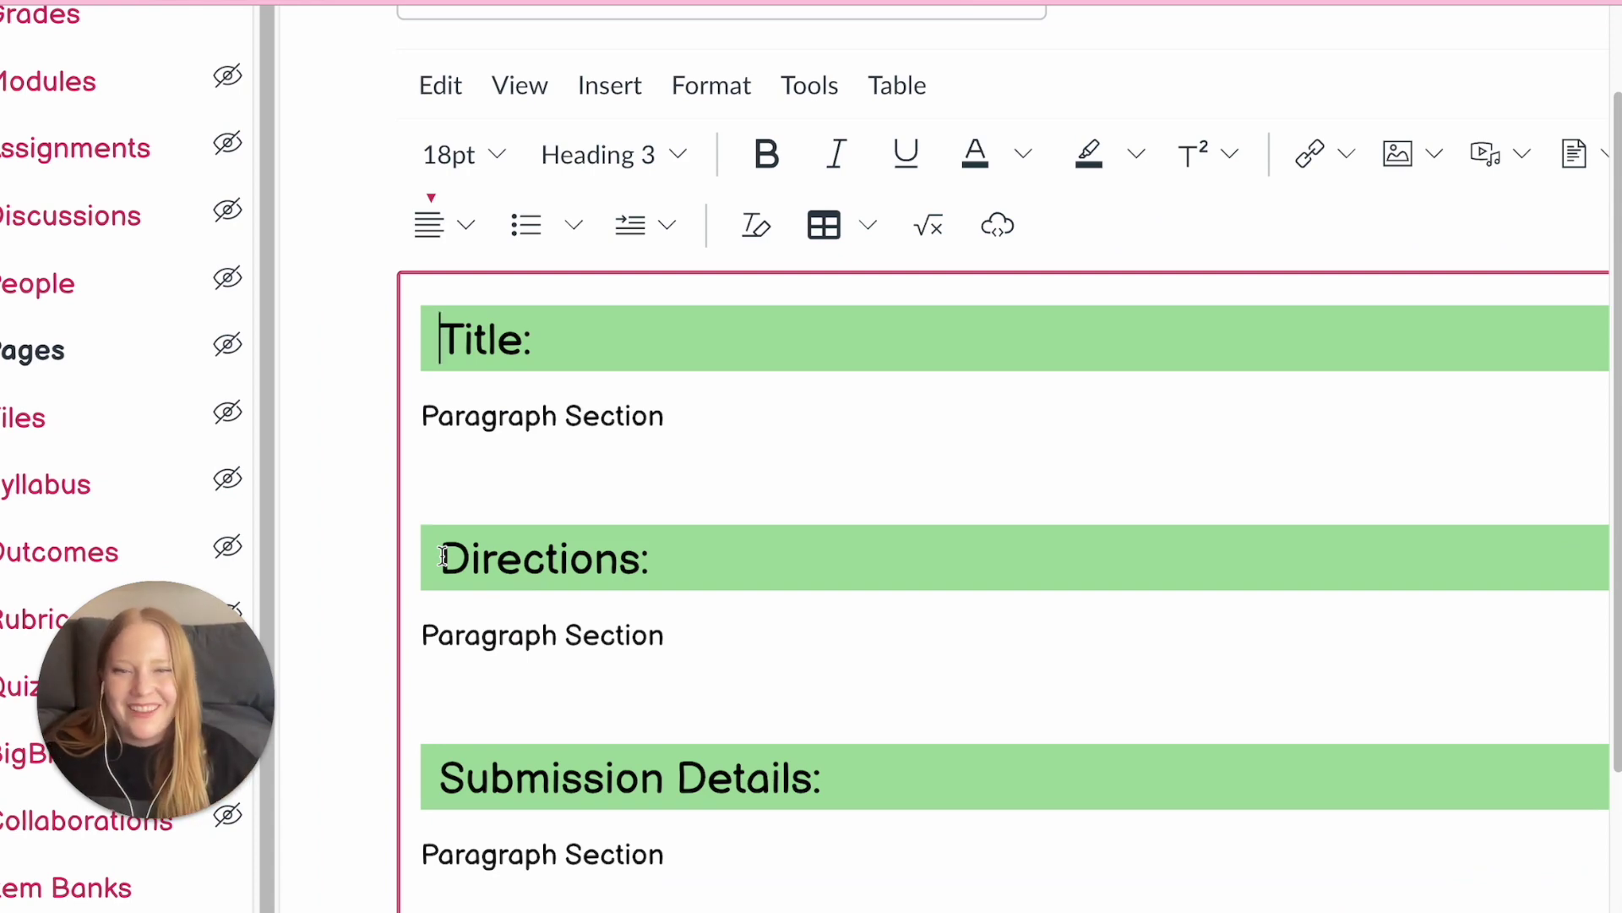
Change the Title banner's colour from a3daa1 to df7457 in the HTML and preview it
{"action": "scroll", "coordinate": [689, 799], "scroll_direction": "down", "scroll_amount": 1}
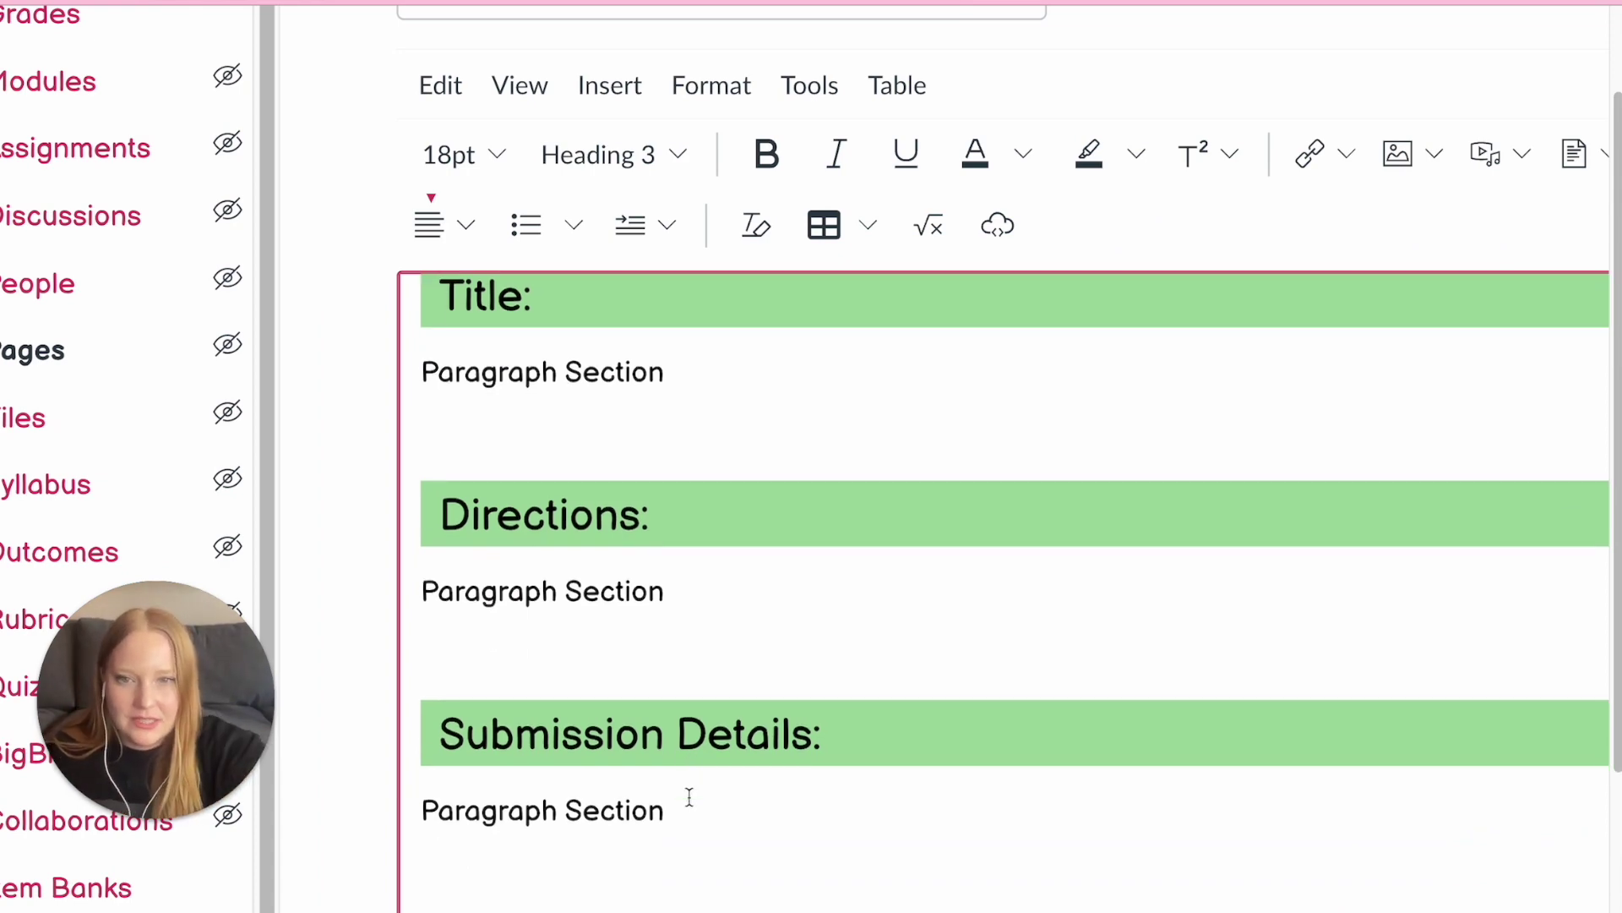
{"action": "left_click", "coordinate": [1432, 833]}
{"action": "double_click", "coordinate": [786, 235]}
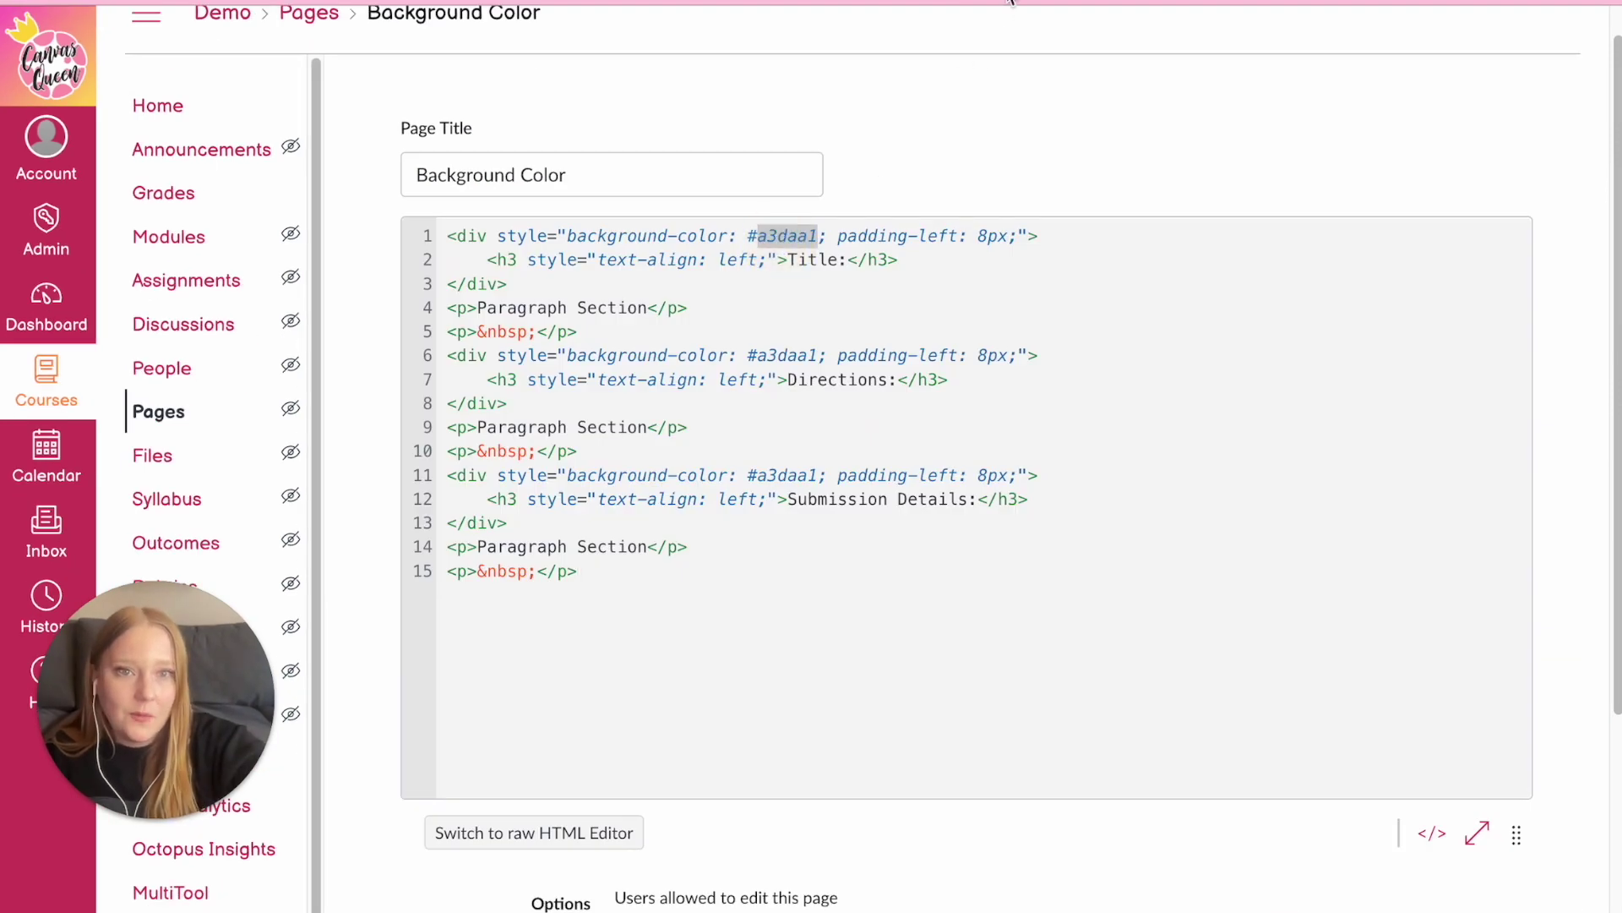
{"action": "left_click", "coordinate": [1010, 2]}
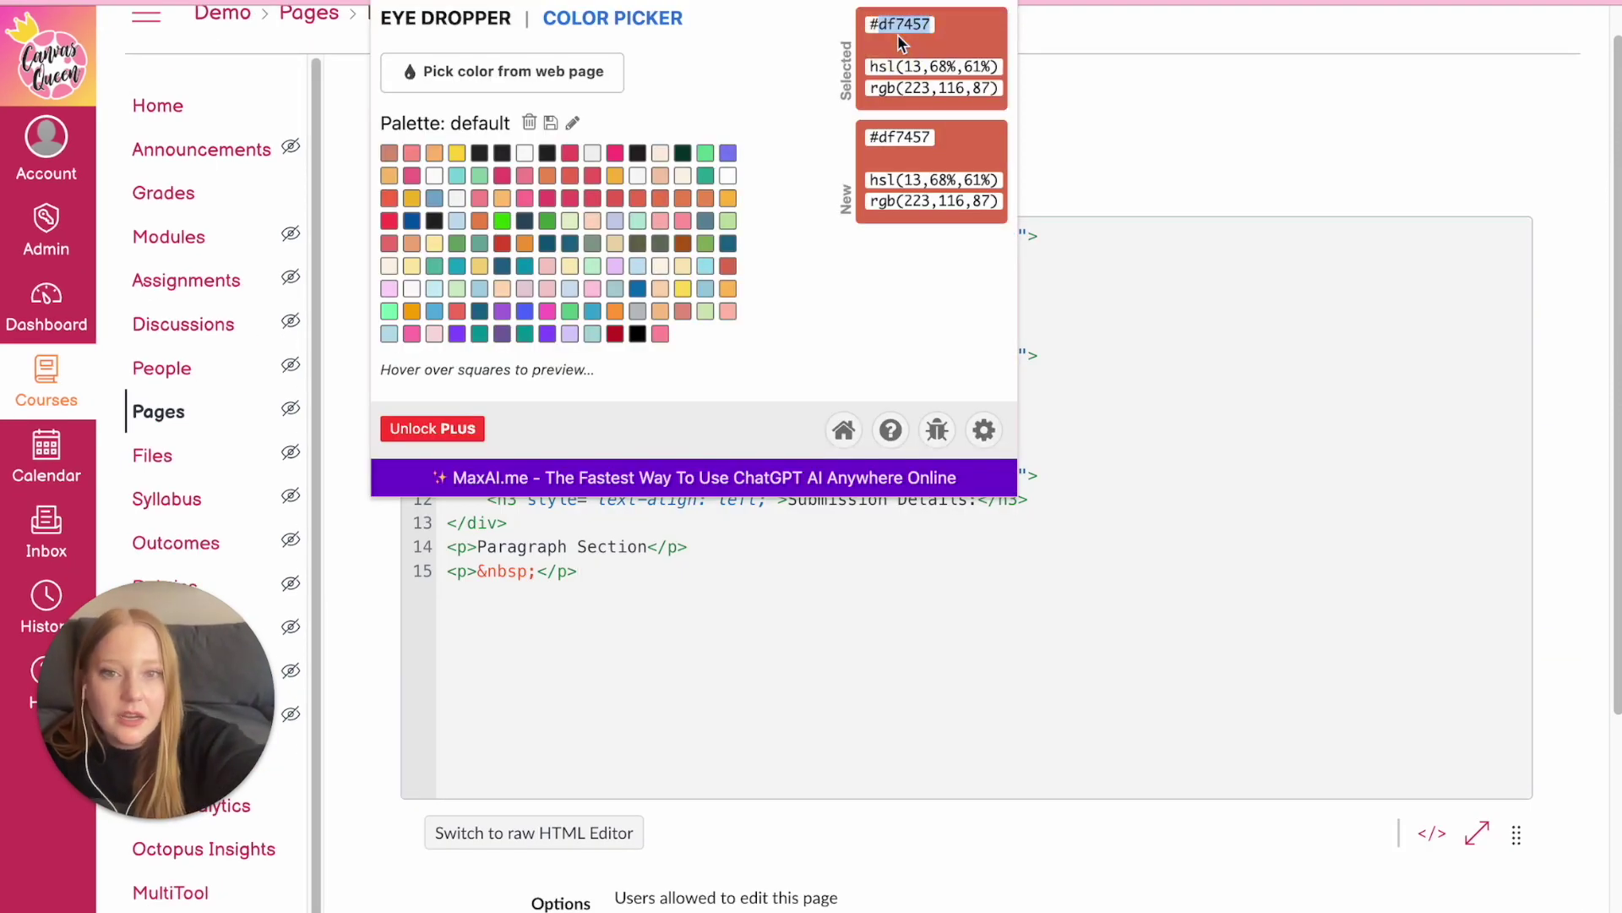
{"action": "key", "text": "Escape"}
{"action": "type", "text": "df7457"}
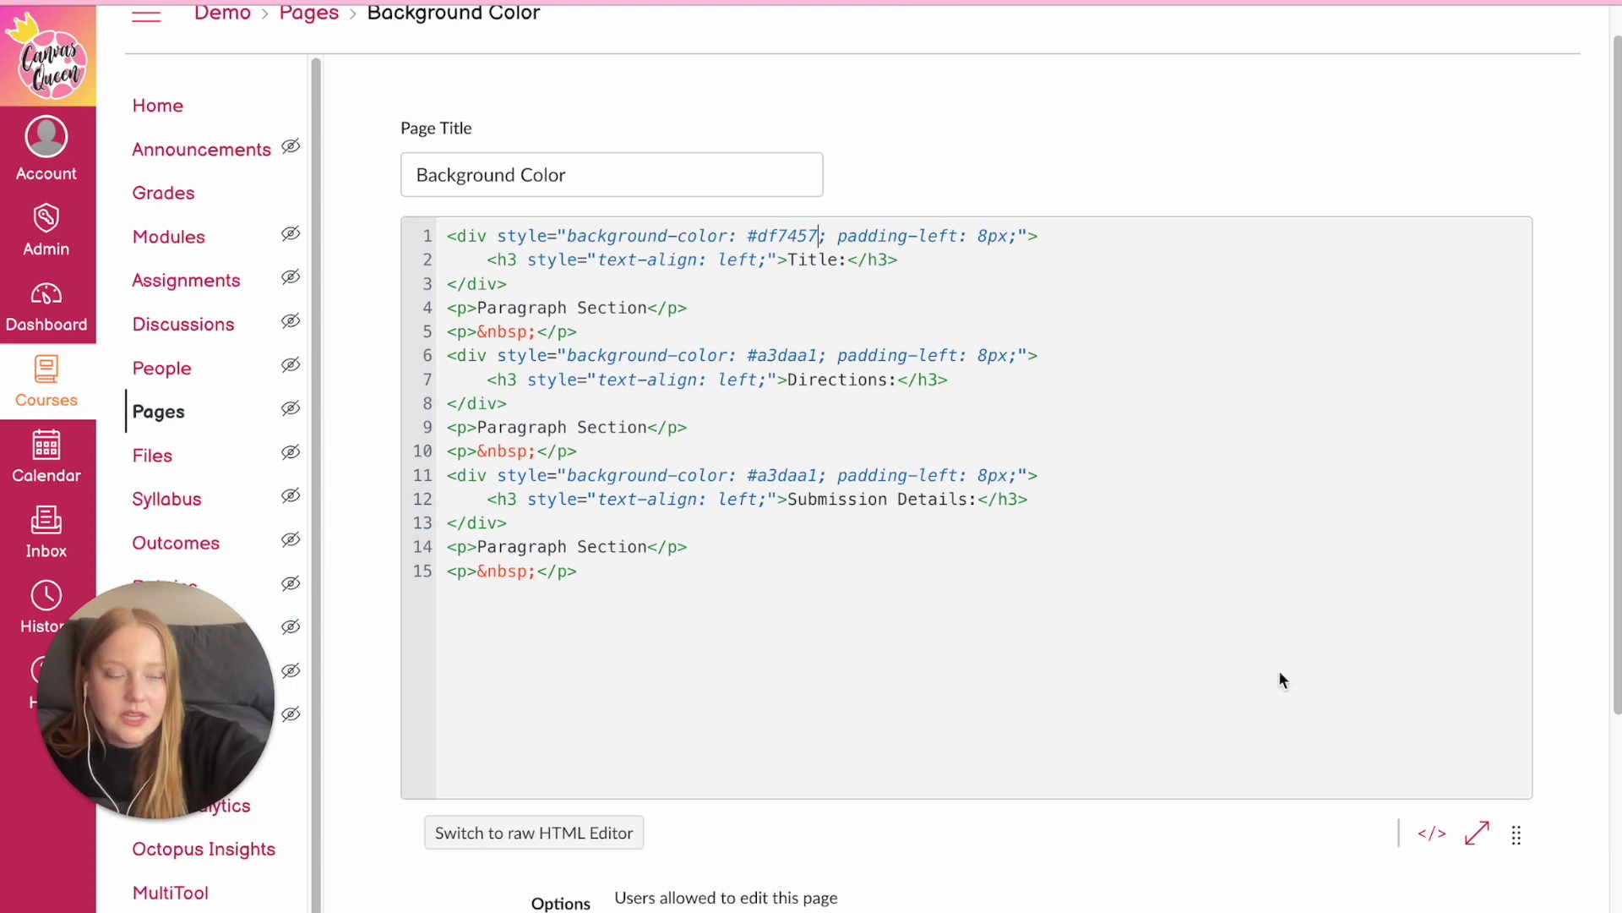
{"action": "left_click", "coordinate": [1431, 835]}
Change the Directions banner's background colour to pink and view the result
{"action": "left_click", "coordinate": [1434, 840]}
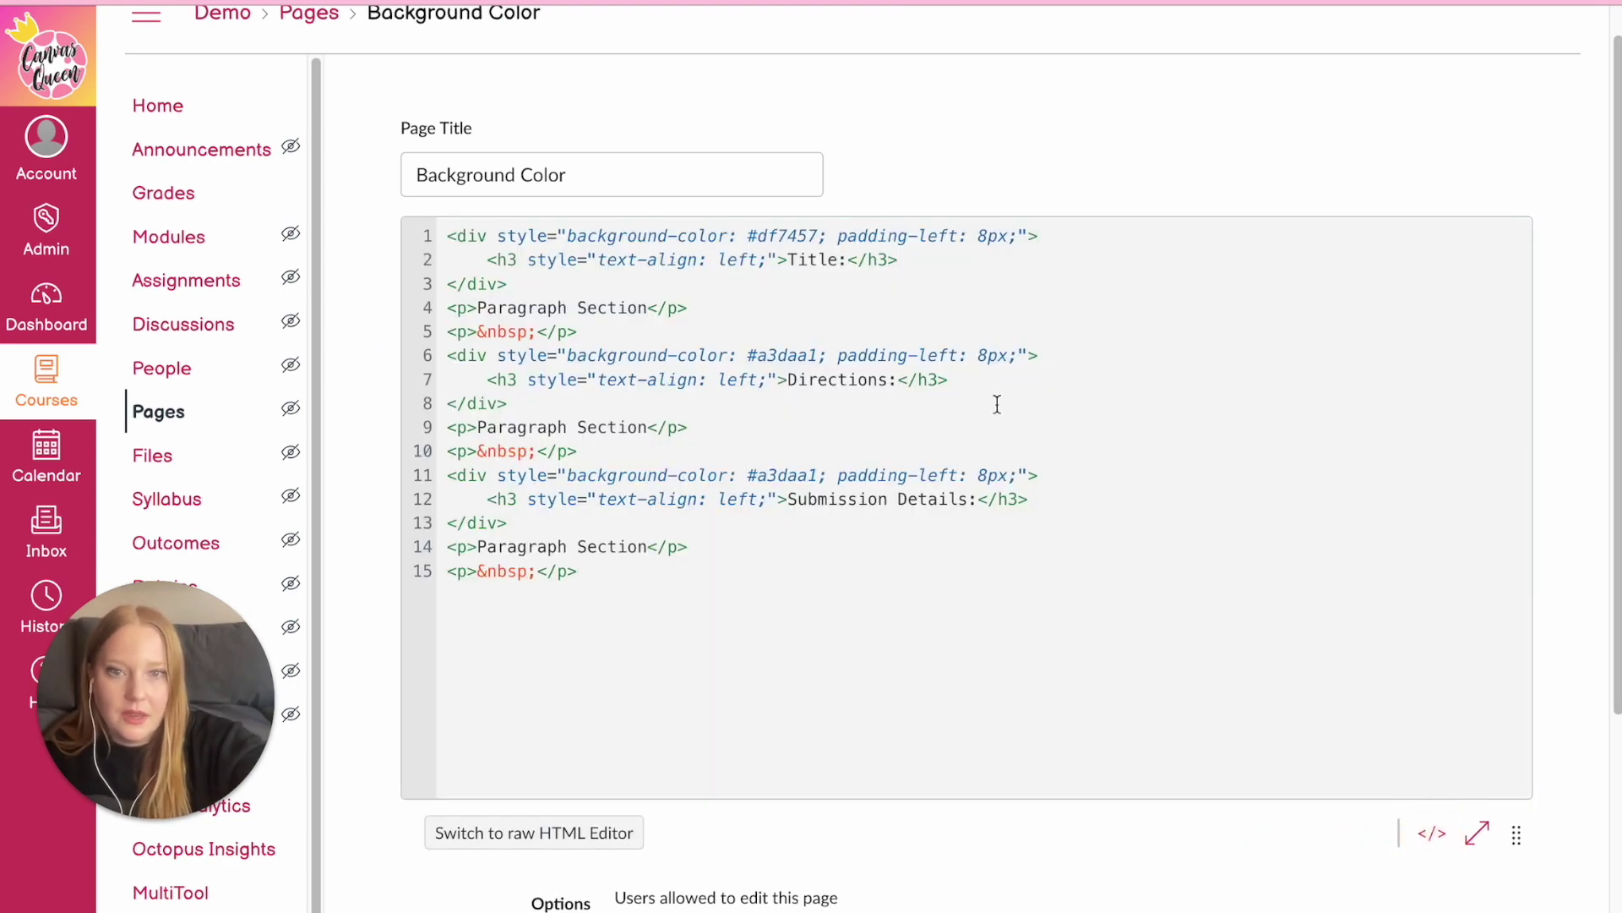
{"action": "left_click_drag", "start_coordinate": [816, 355], "coordinate": [748, 355]}
{"action": "key", "text": "BackSpace"}
{"action": "type", "text": "pink"}
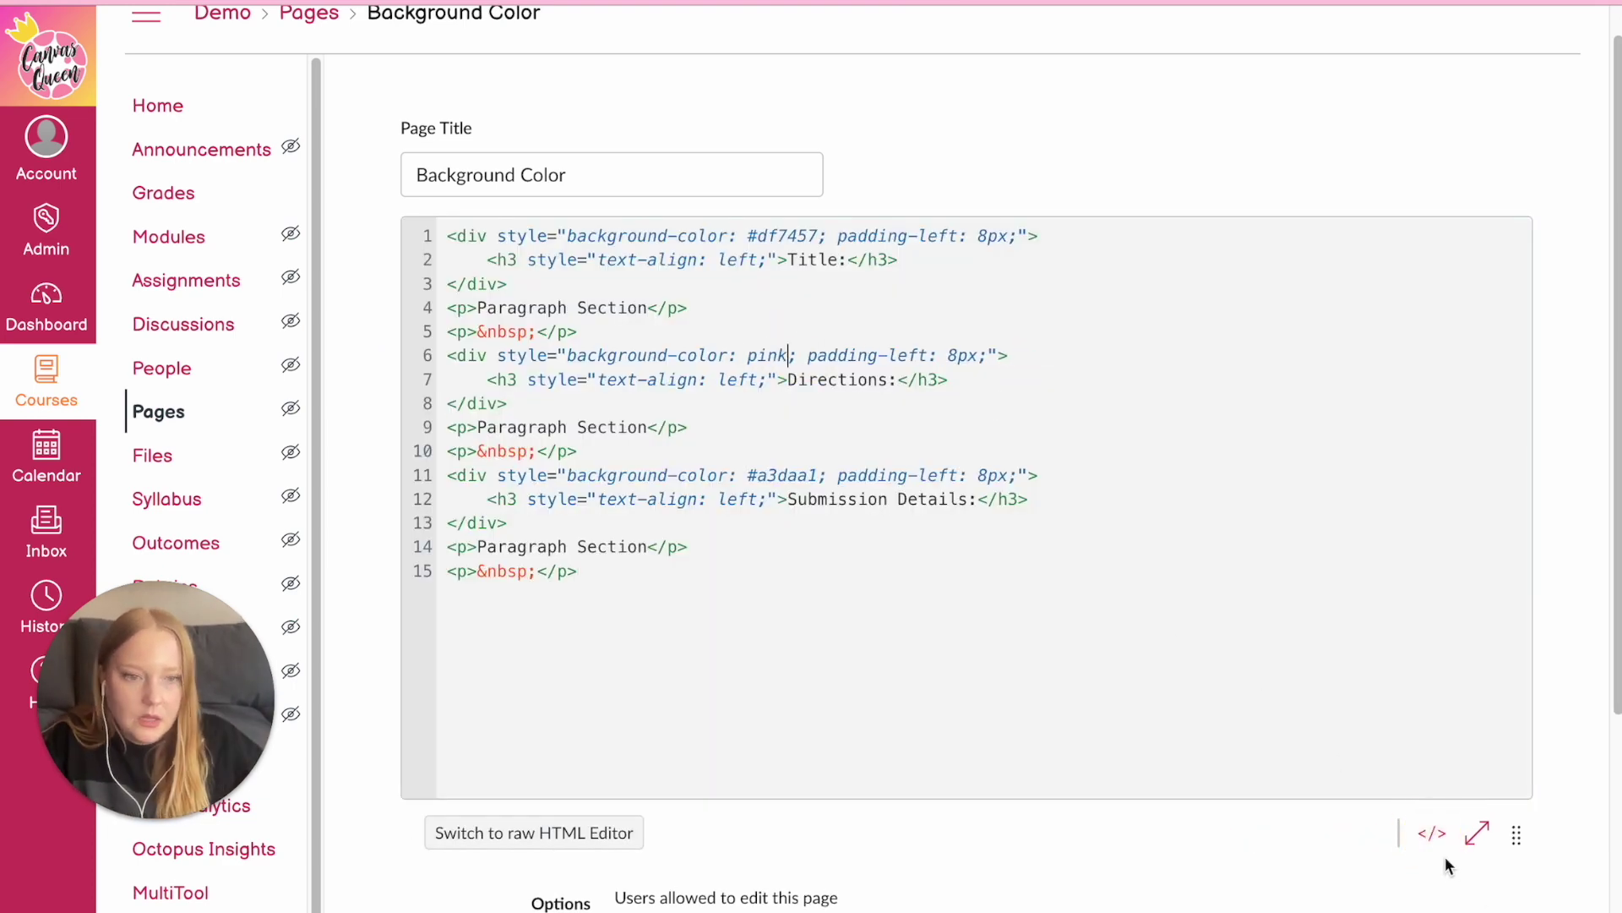
{"action": "left_click", "coordinate": [1432, 833]}
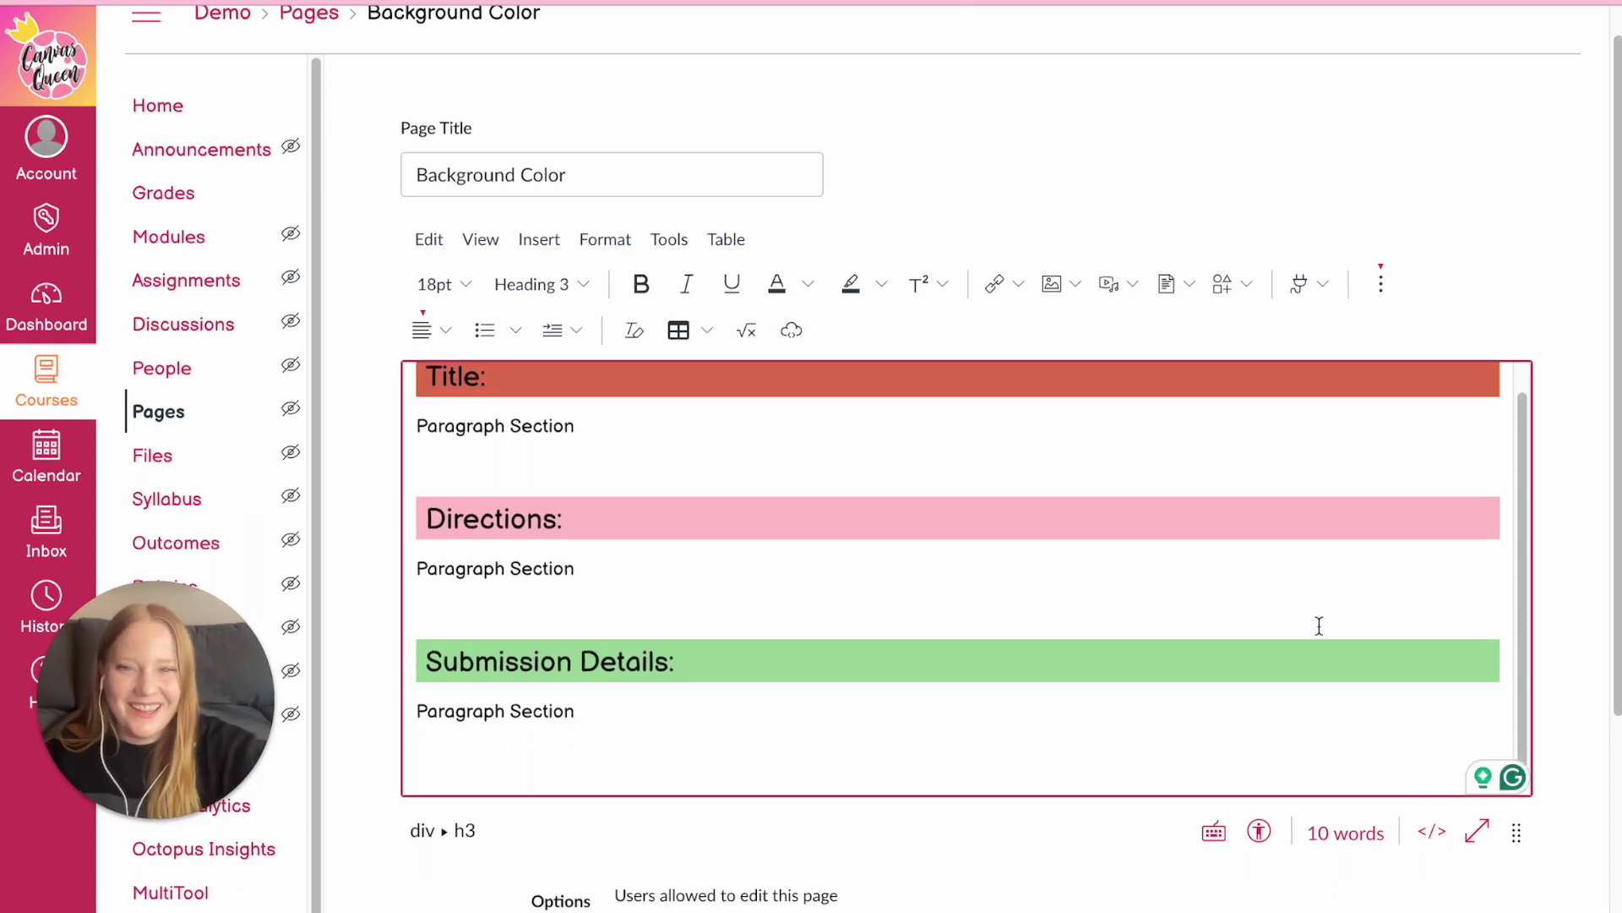
{"action": "scroll", "coordinate": [1608, 681], "scroll_direction": "down", "scroll_amount": 4}
Save the Background Color page and scroll through the Science course homepage
{"action": "left_click", "coordinate": [1502, 898]}
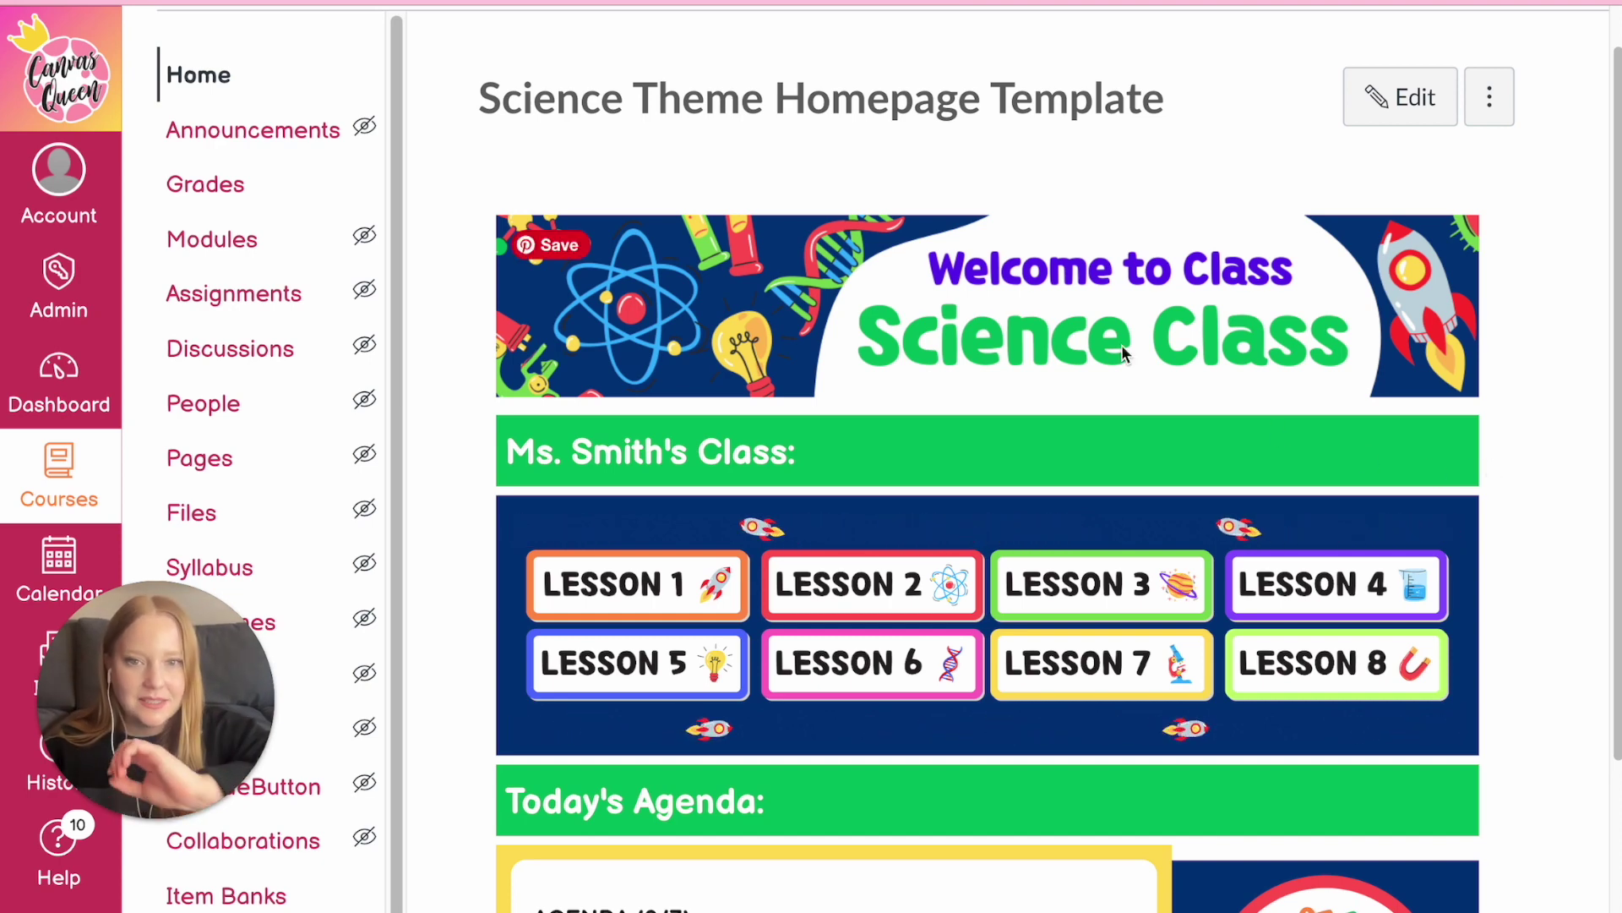
{"action": "scroll", "coordinate": [1244, 445], "scroll_direction": "down", "scroll_amount": 2}
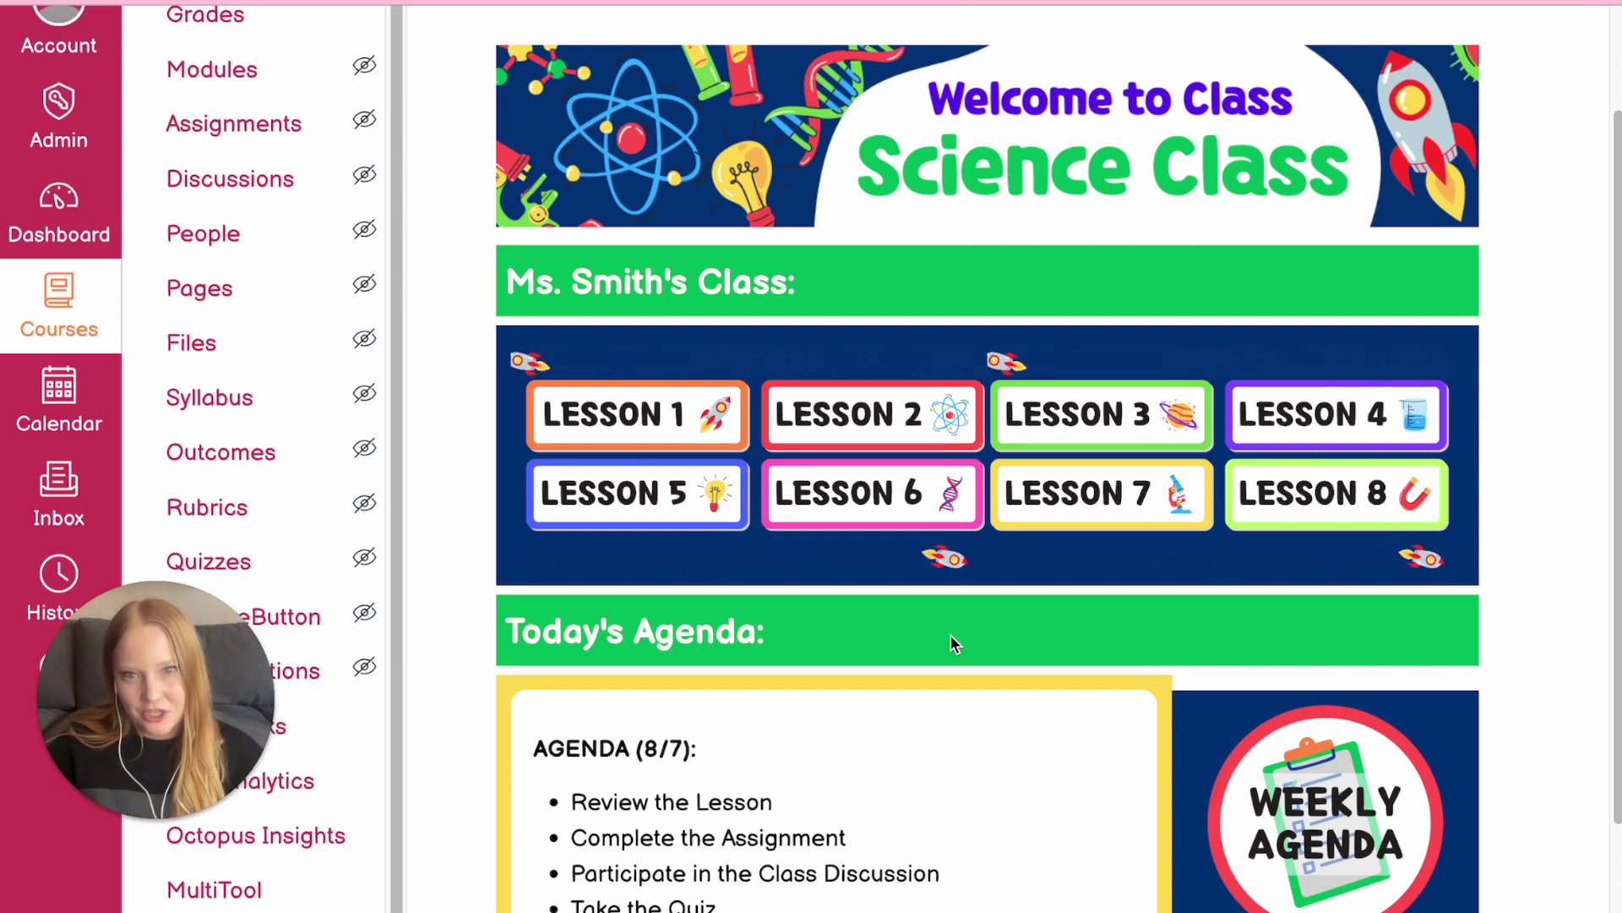
{"action": "scroll", "coordinate": [950, 636], "scroll_direction": "down", "scroll_amount": 1}
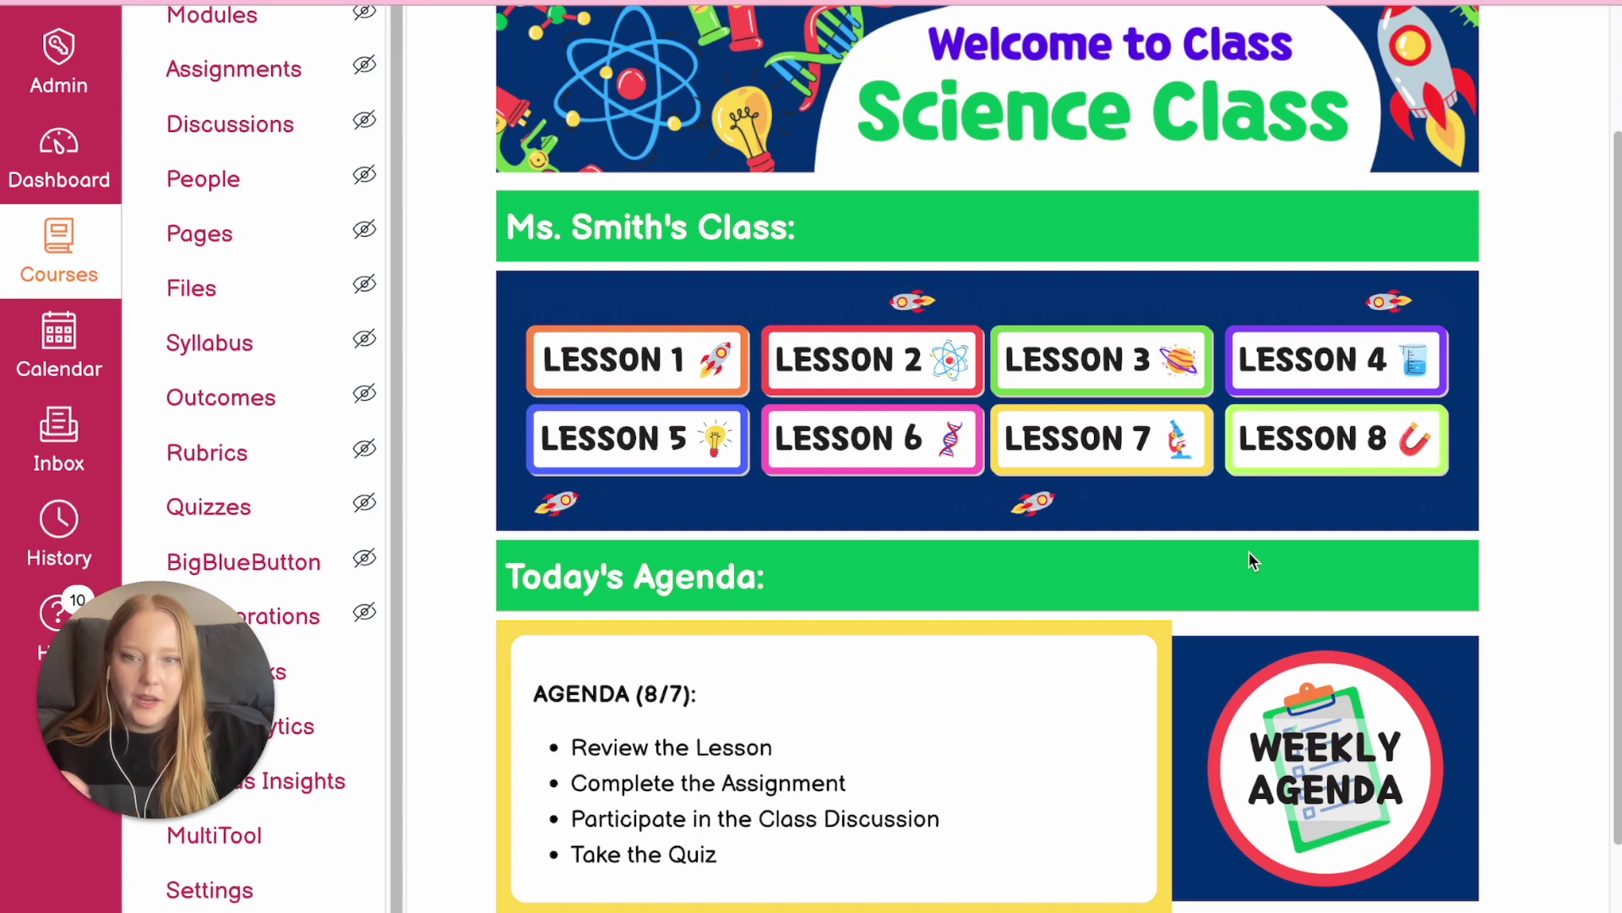
{"action": "scroll", "coordinate": [1251, 554], "scroll_direction": "down", "scroll_amount": 1}
{"action": "scroll", "coordinate": [1249, 561], "scroll_direction": "down", "scroll_amount": 3}
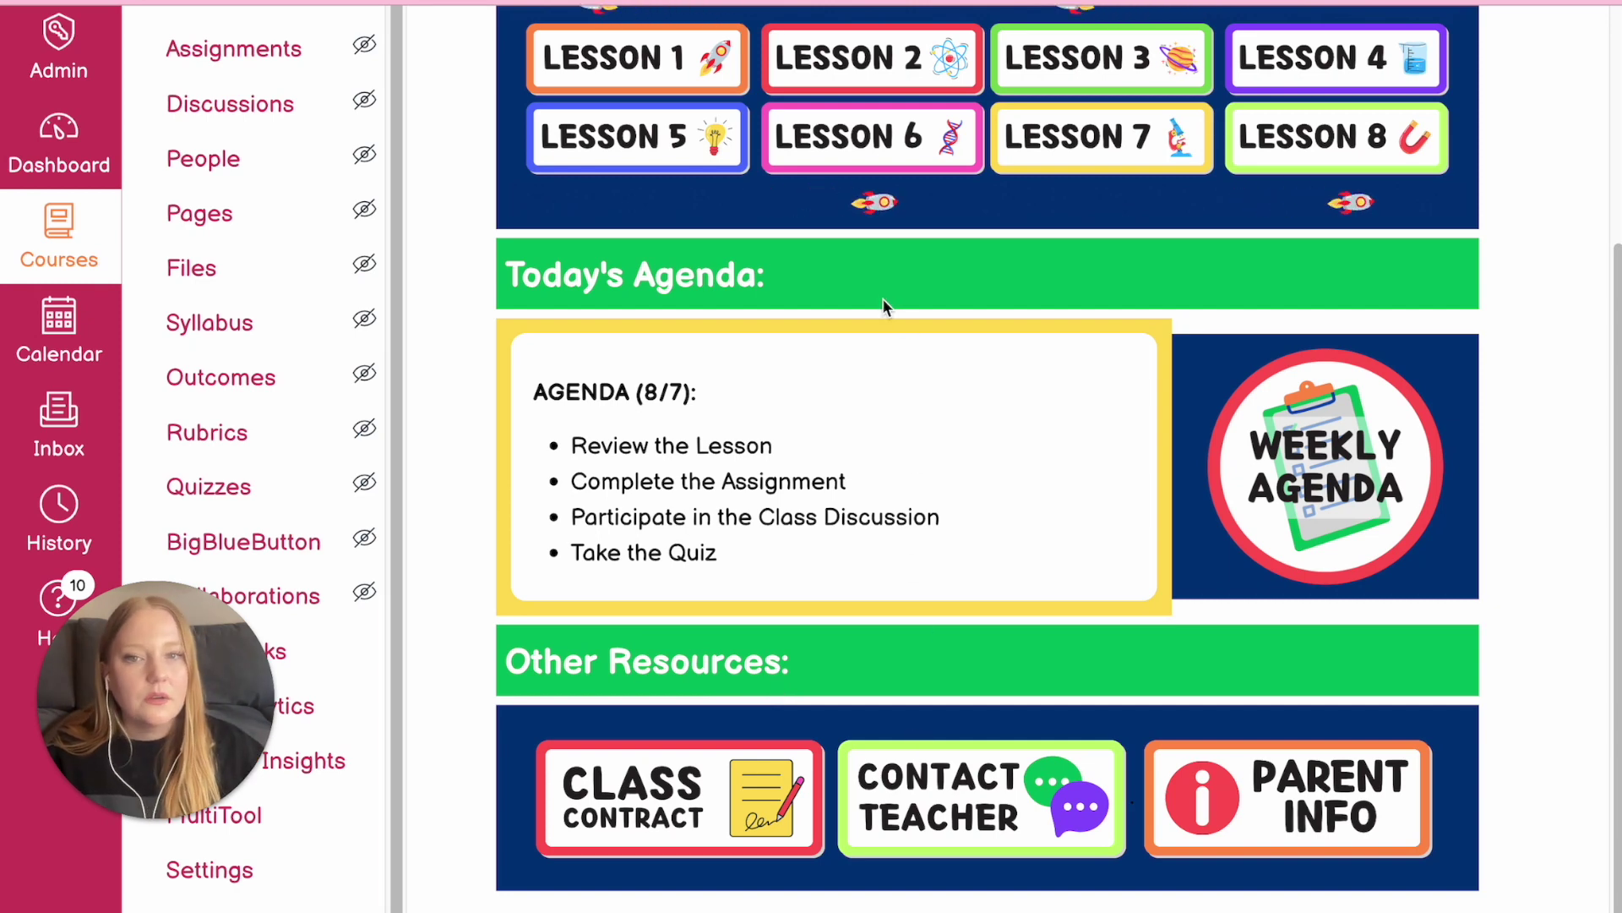
{"action": "scroll", "coordinate": [882, 298], "scroll_direction": "up", "scroll_amount": 3}
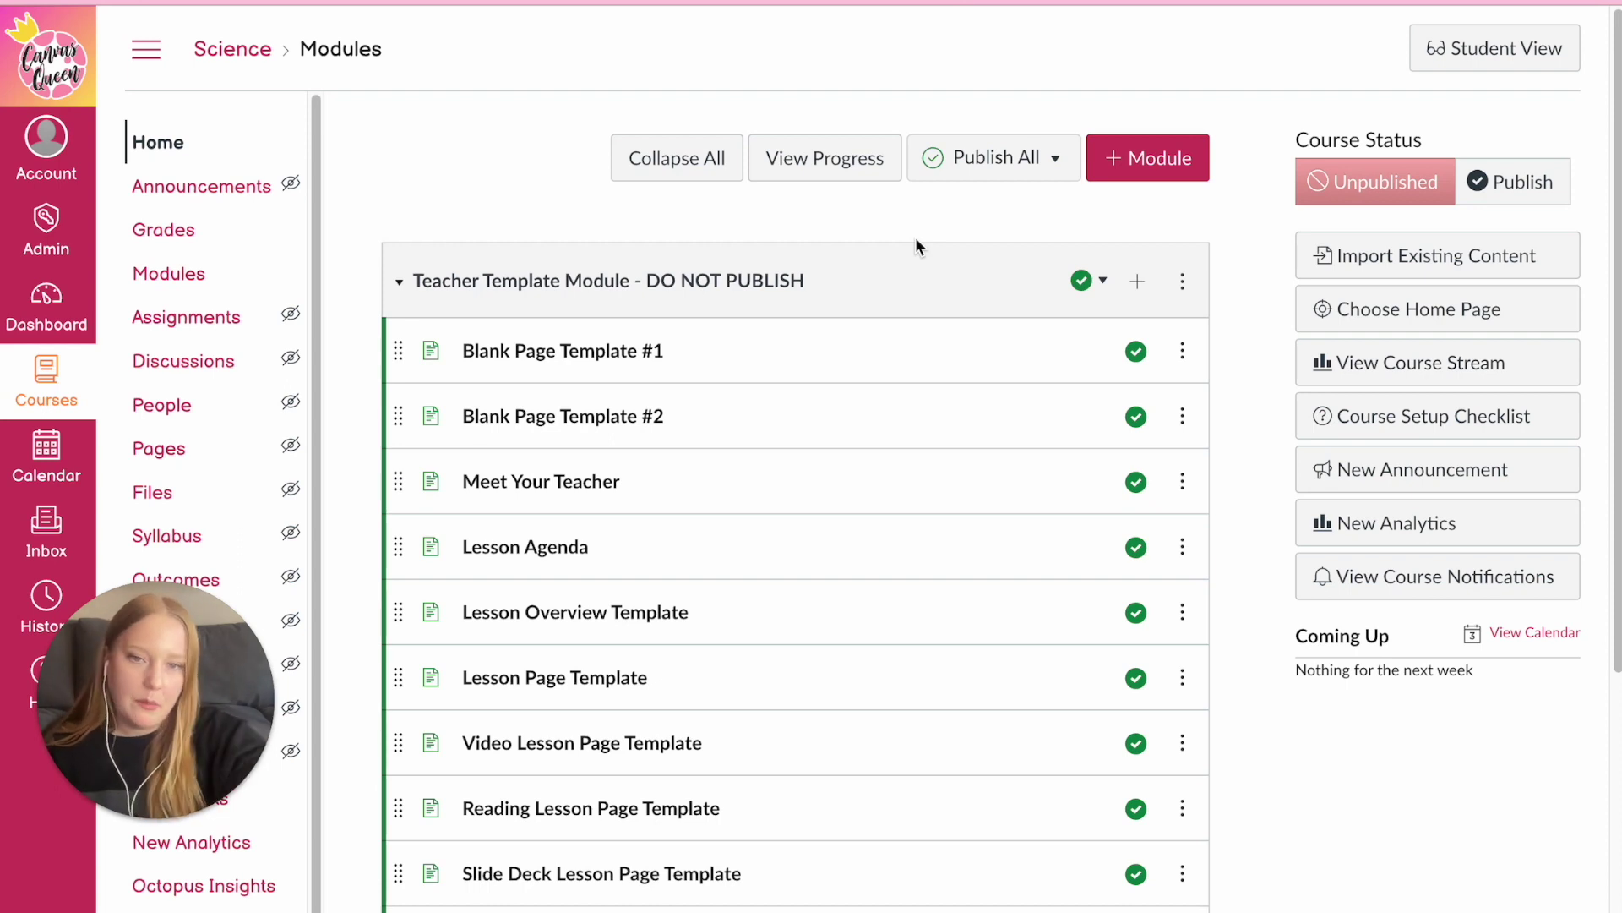
Page from Blank Page Template #1 through #2, Meet Your Teacher, Lesson Agenda and Lesson Overview to the Lesson Page Template
{"action": "left_click", "coordinate": [646, 348]}
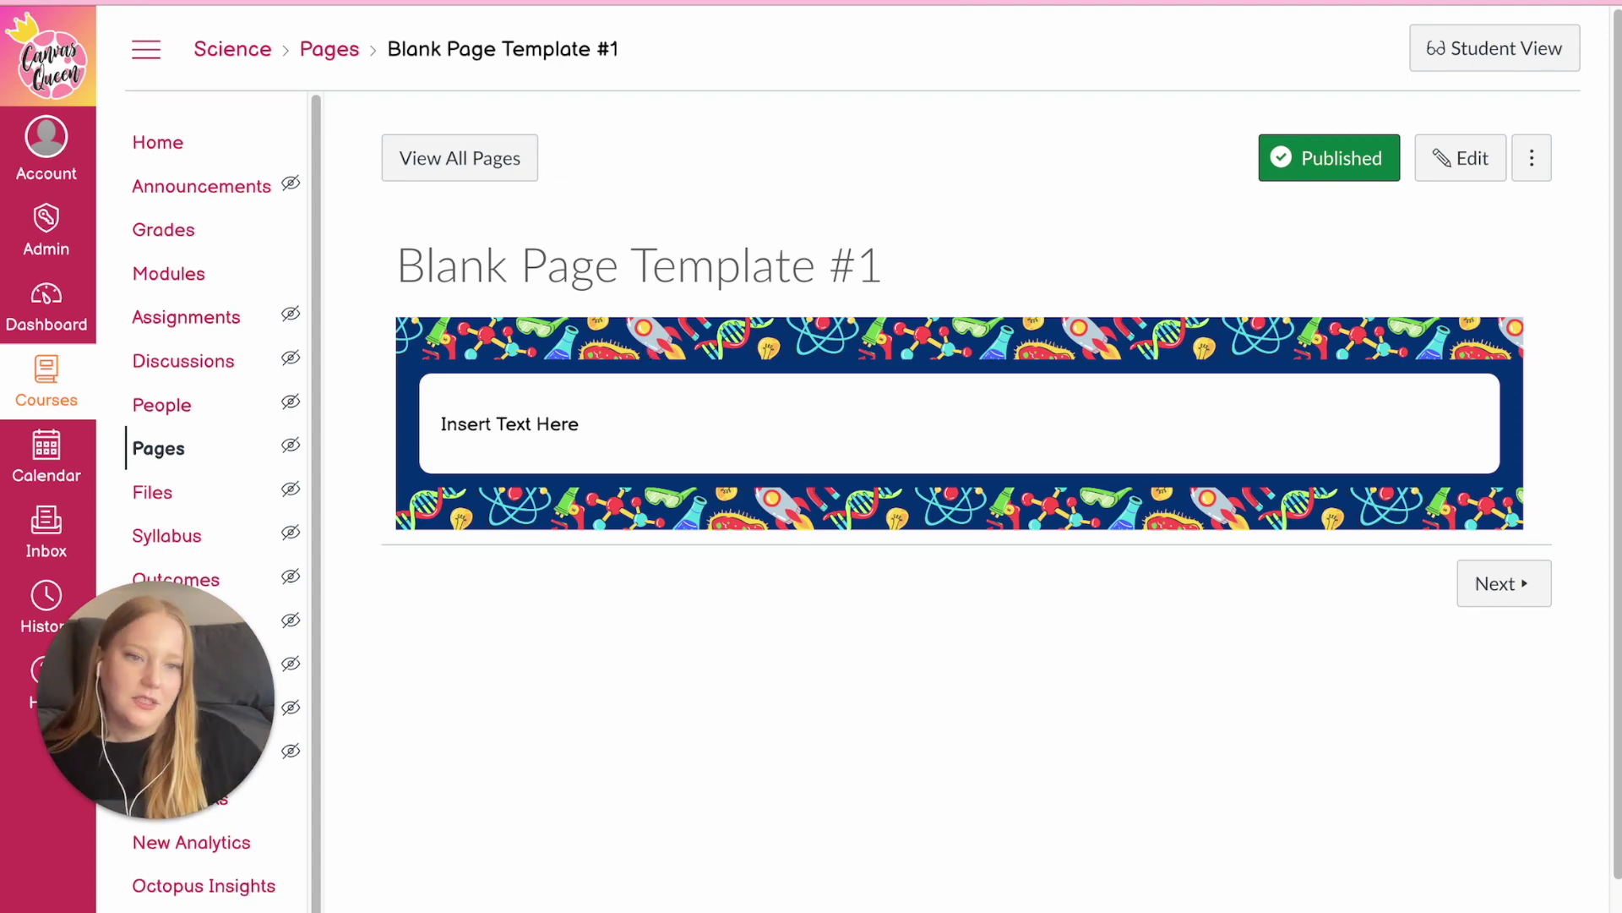
{"action": "left_click", "coordinate": [1497, 585]}
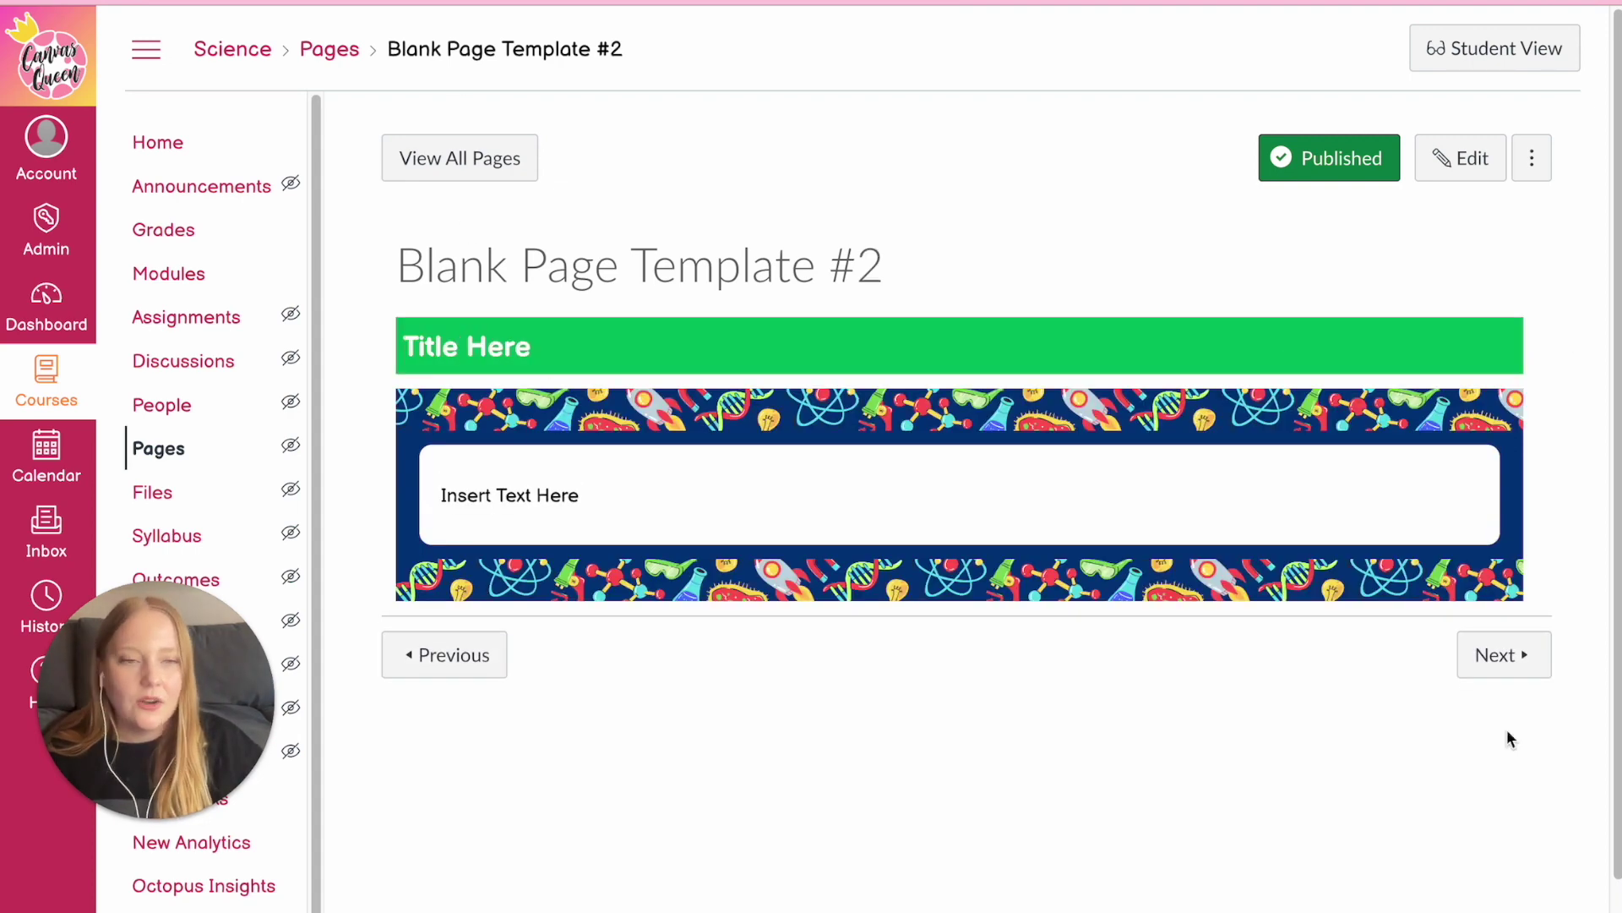
{"action": "left_click", "coordinate": [1512, 661]}
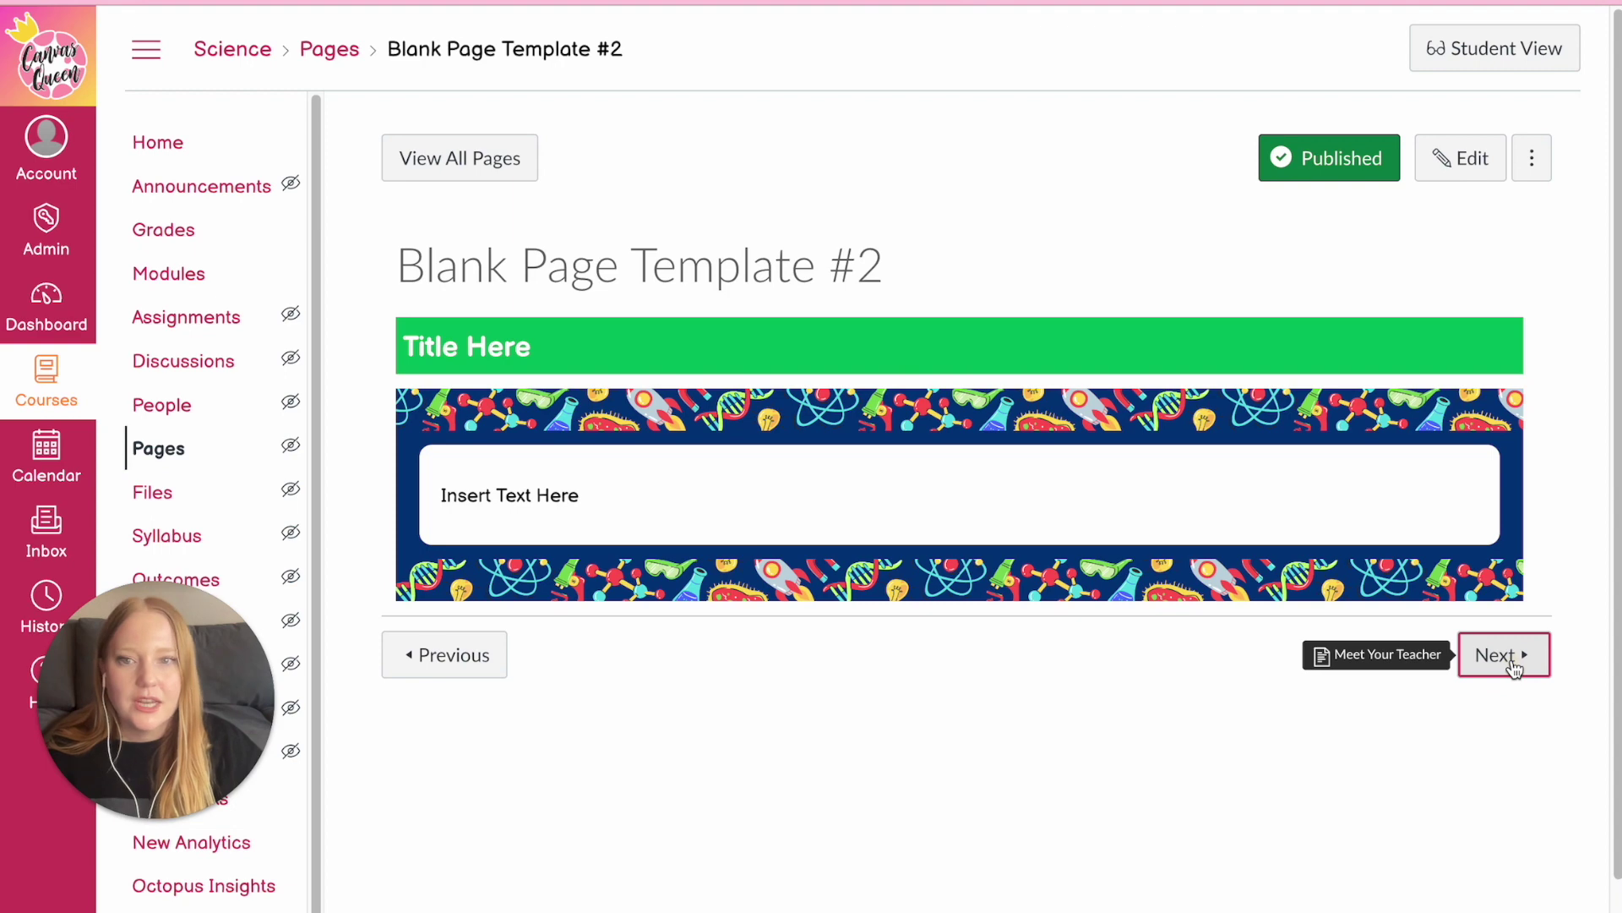
{"action": "scroll", "coordinate": [1515, 669], "scroll_direction": "down", "scroll_amount": 3}
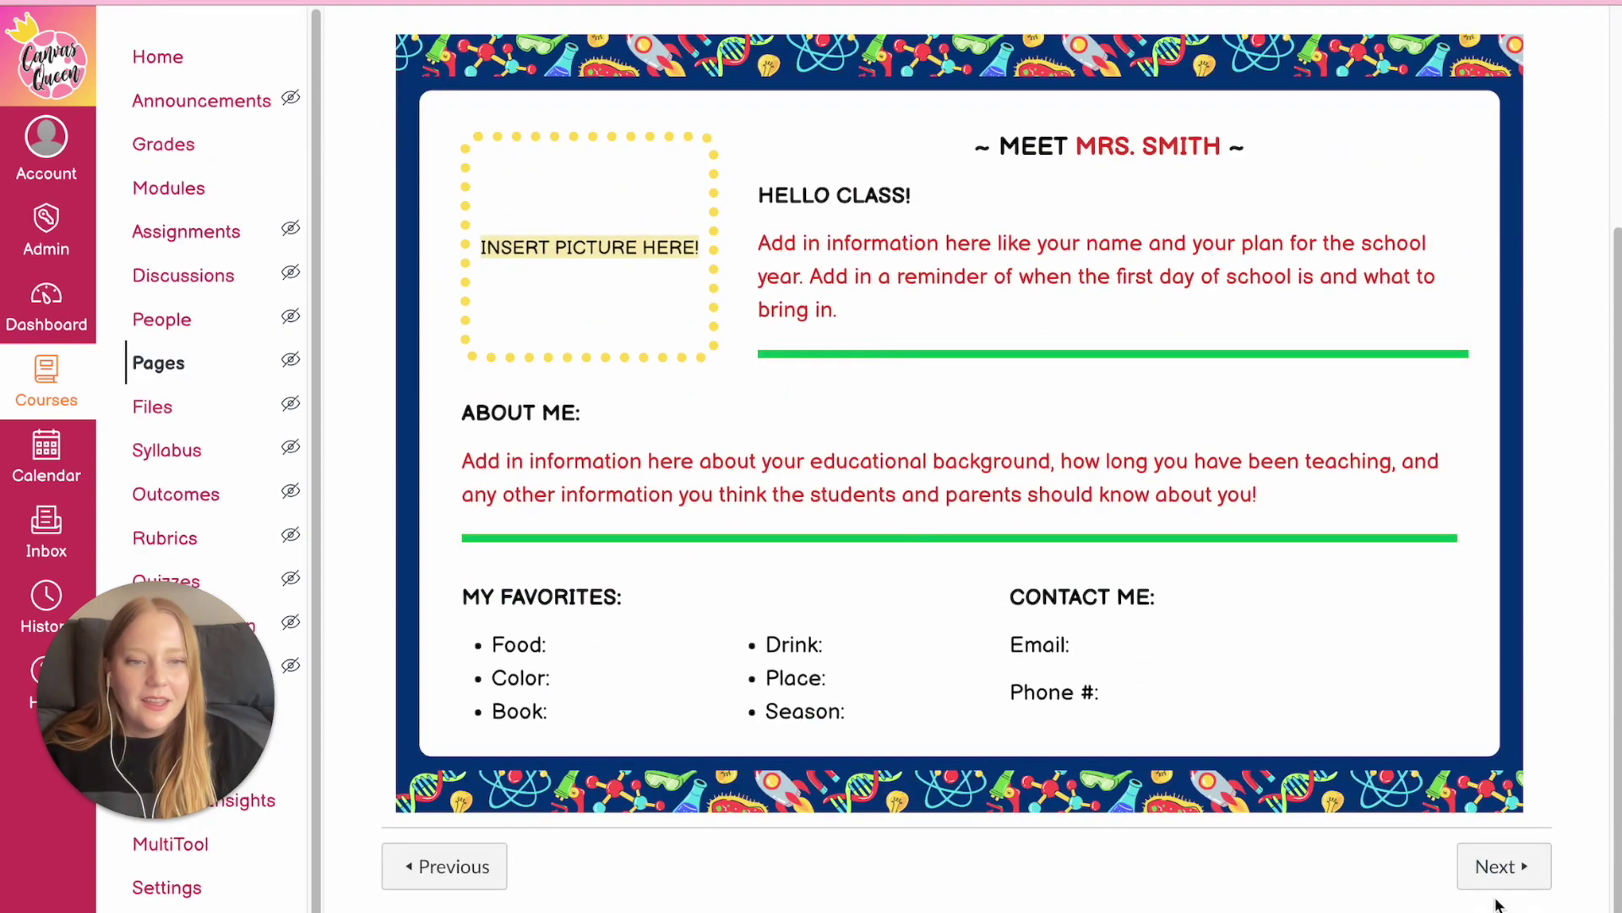
{"action": "left_click", "coordinate": [1503, 870]}
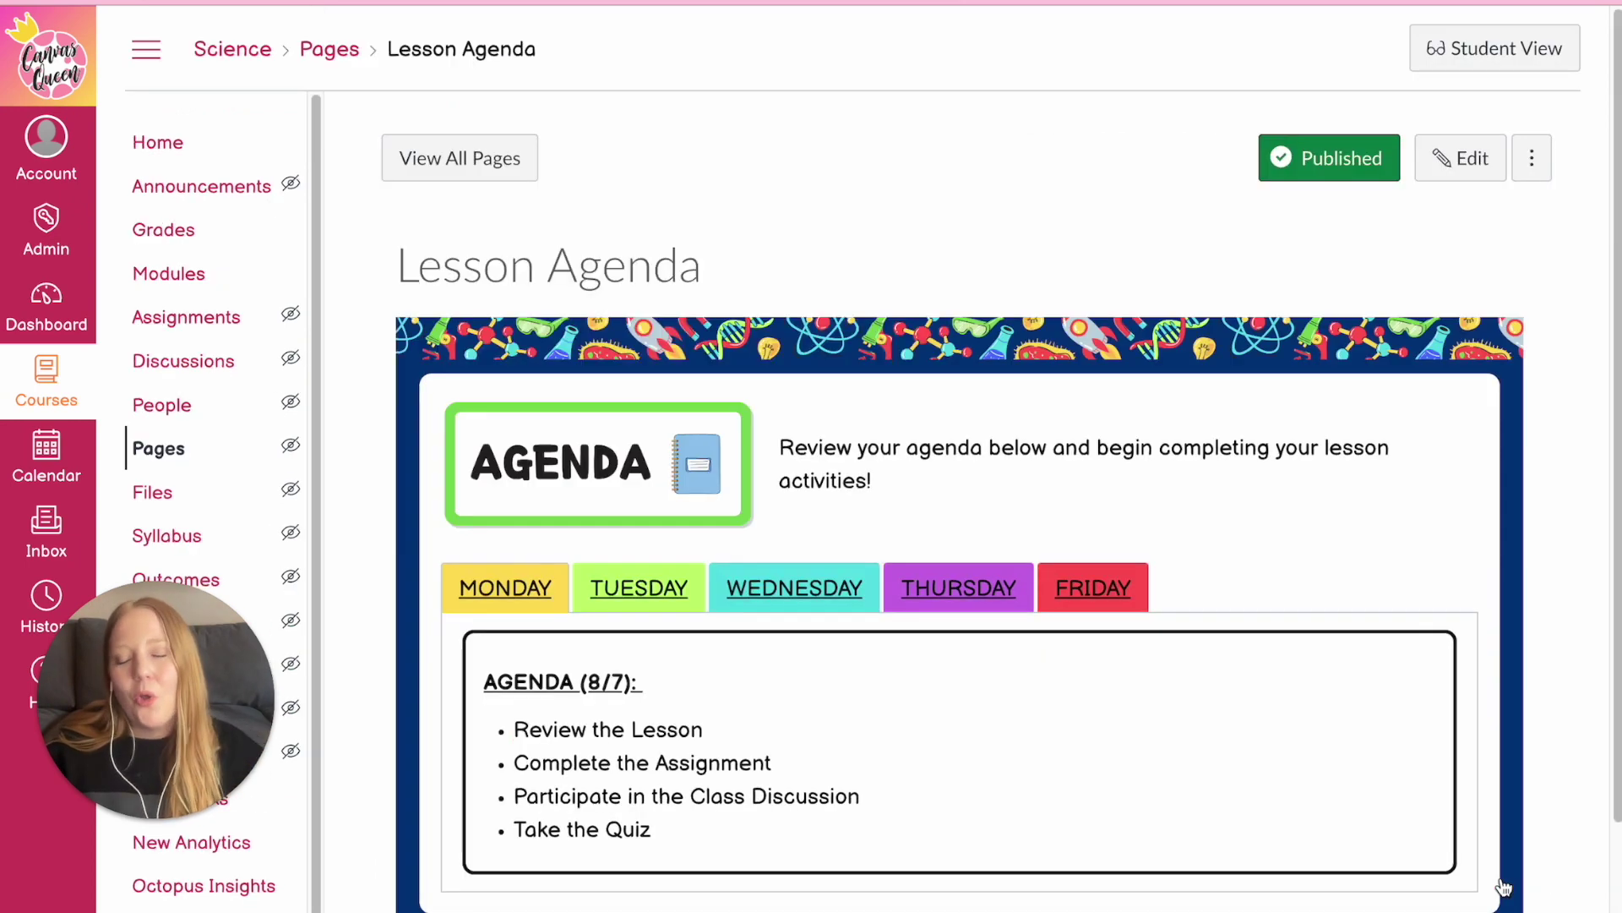
{"action": "scroll", "coordinate": [1503, 885], "scroll_direction": "down", "scroll_amount": 2}
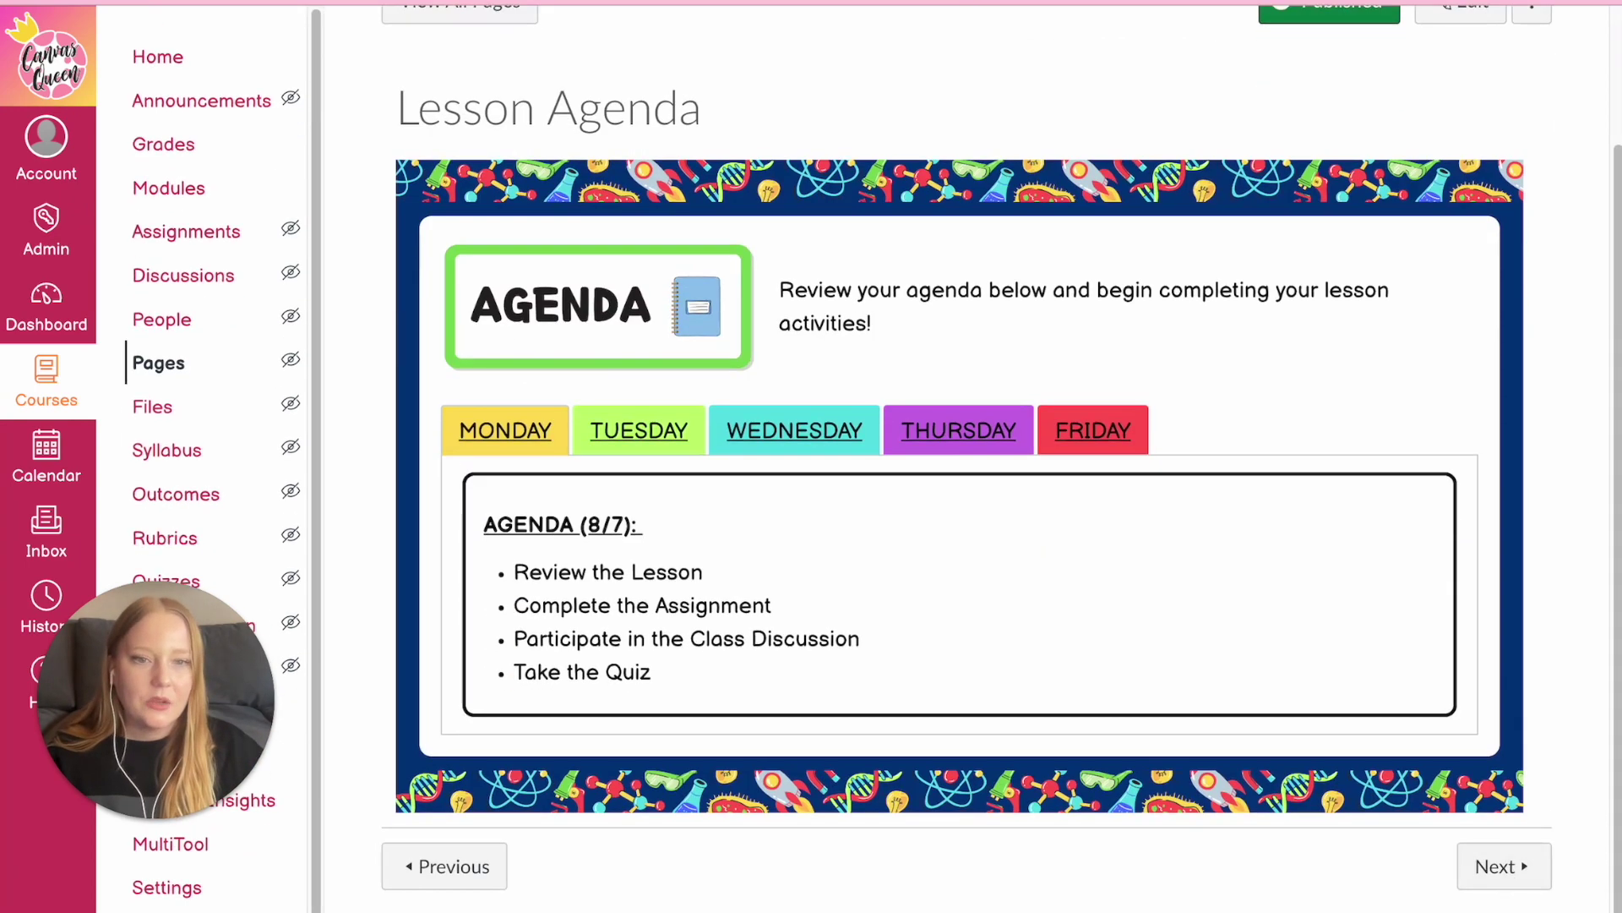
{"action": "left_click", "coordinate": [1534, 875]}
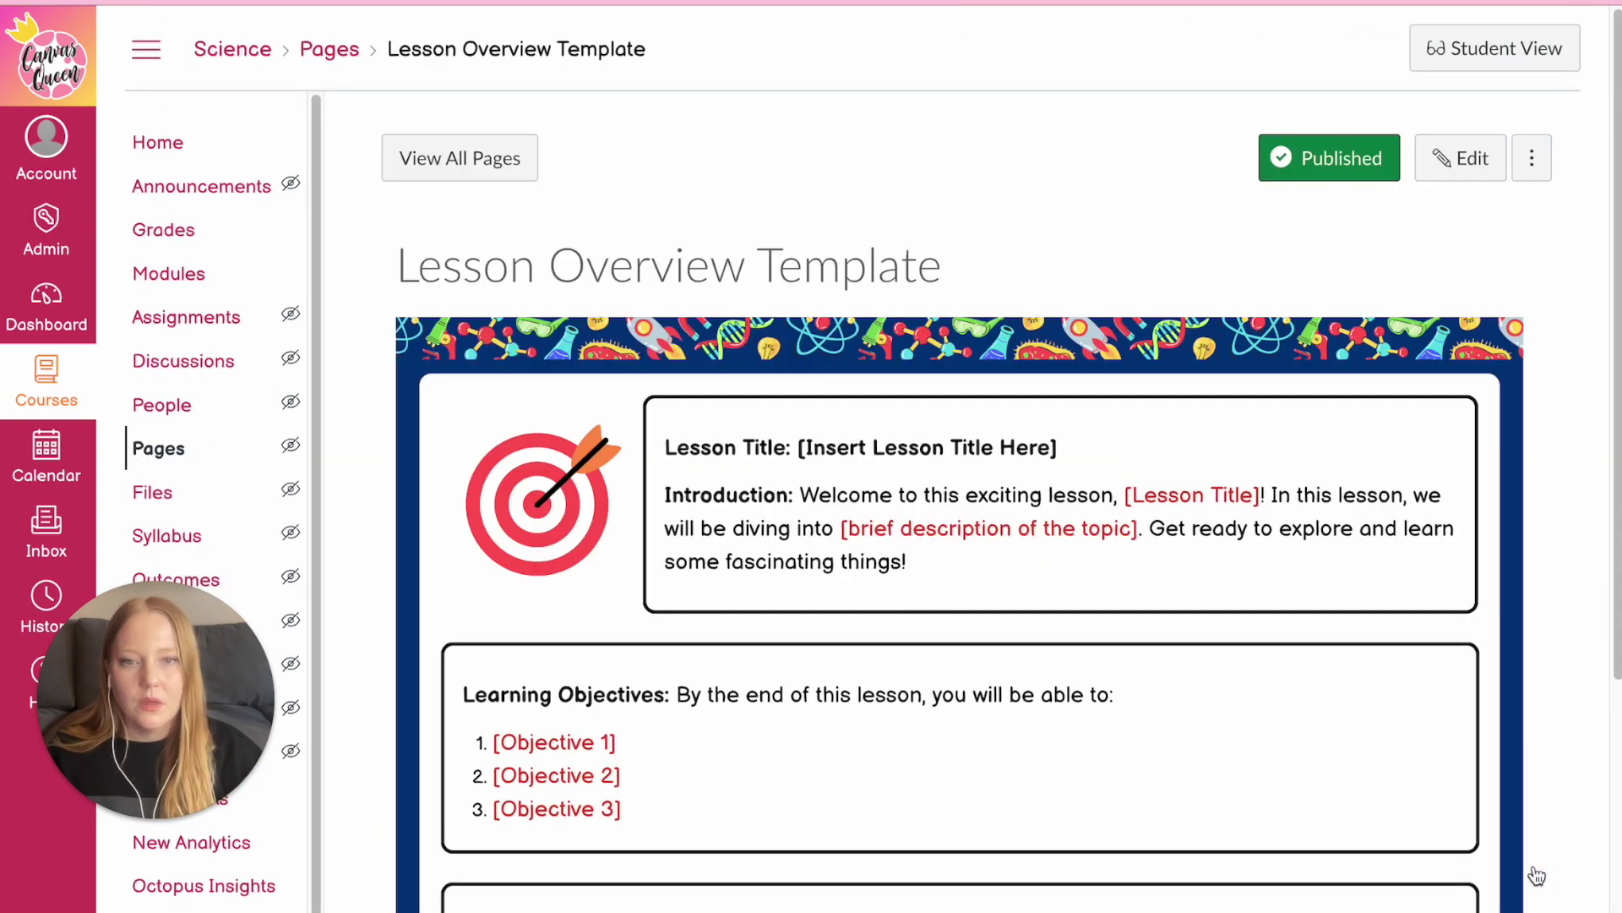
{"action": "scroll", "coordinate": [1536, 875], "scroll_direction": "down", "scroll_amount": 2}
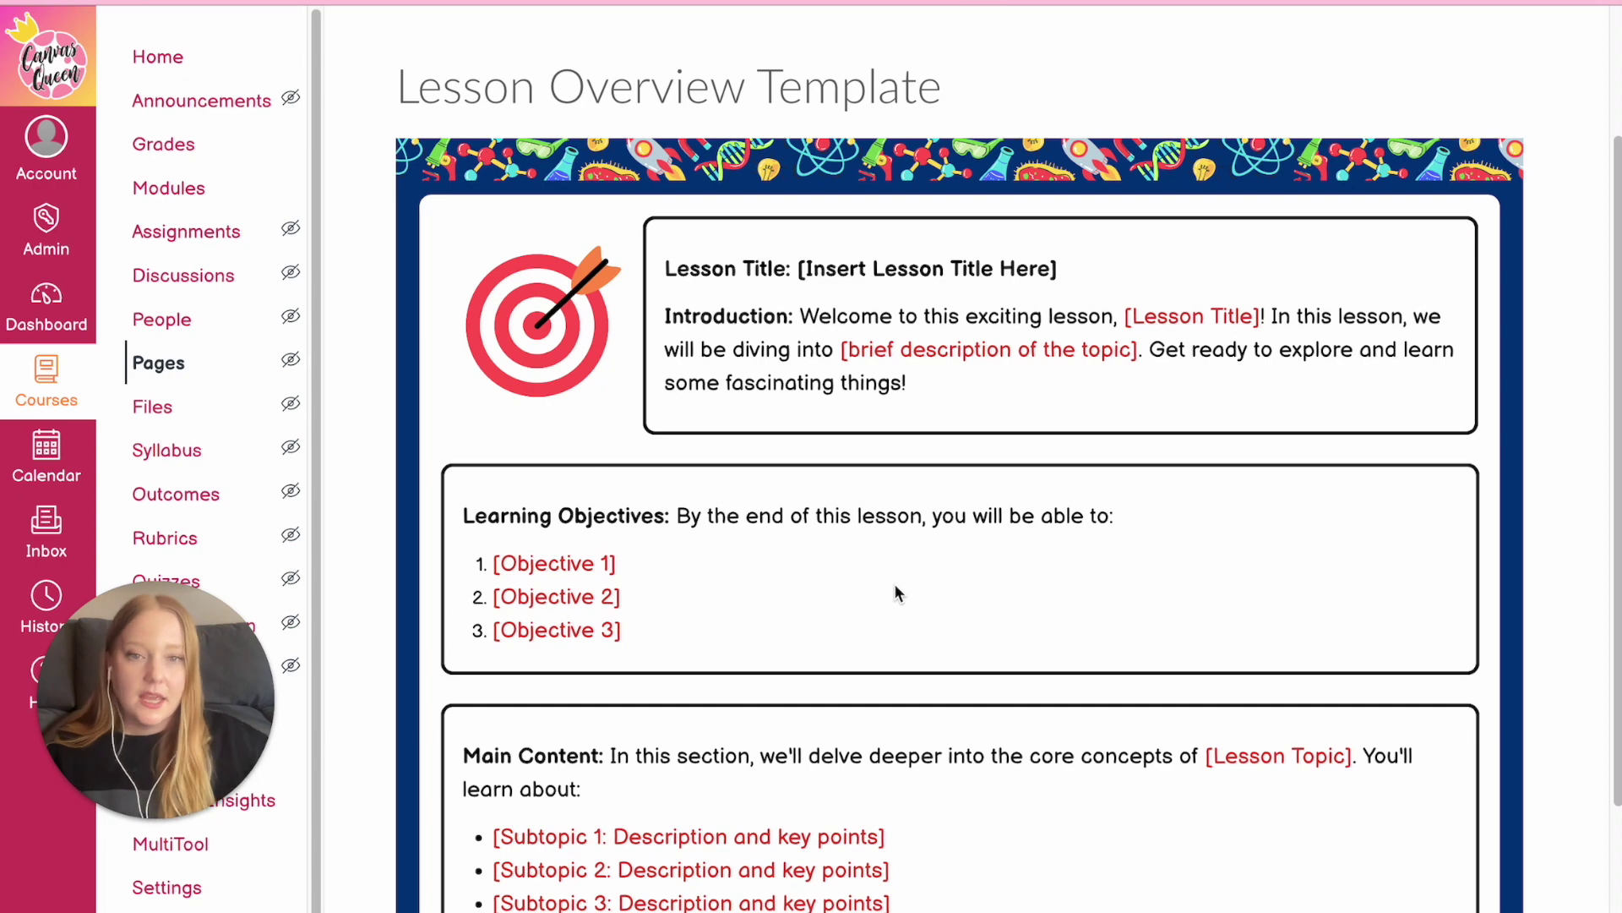
{"action": "scroll", "coordinate": [894, 583], "scroll_direction": "down", "scroll_amount": 3}
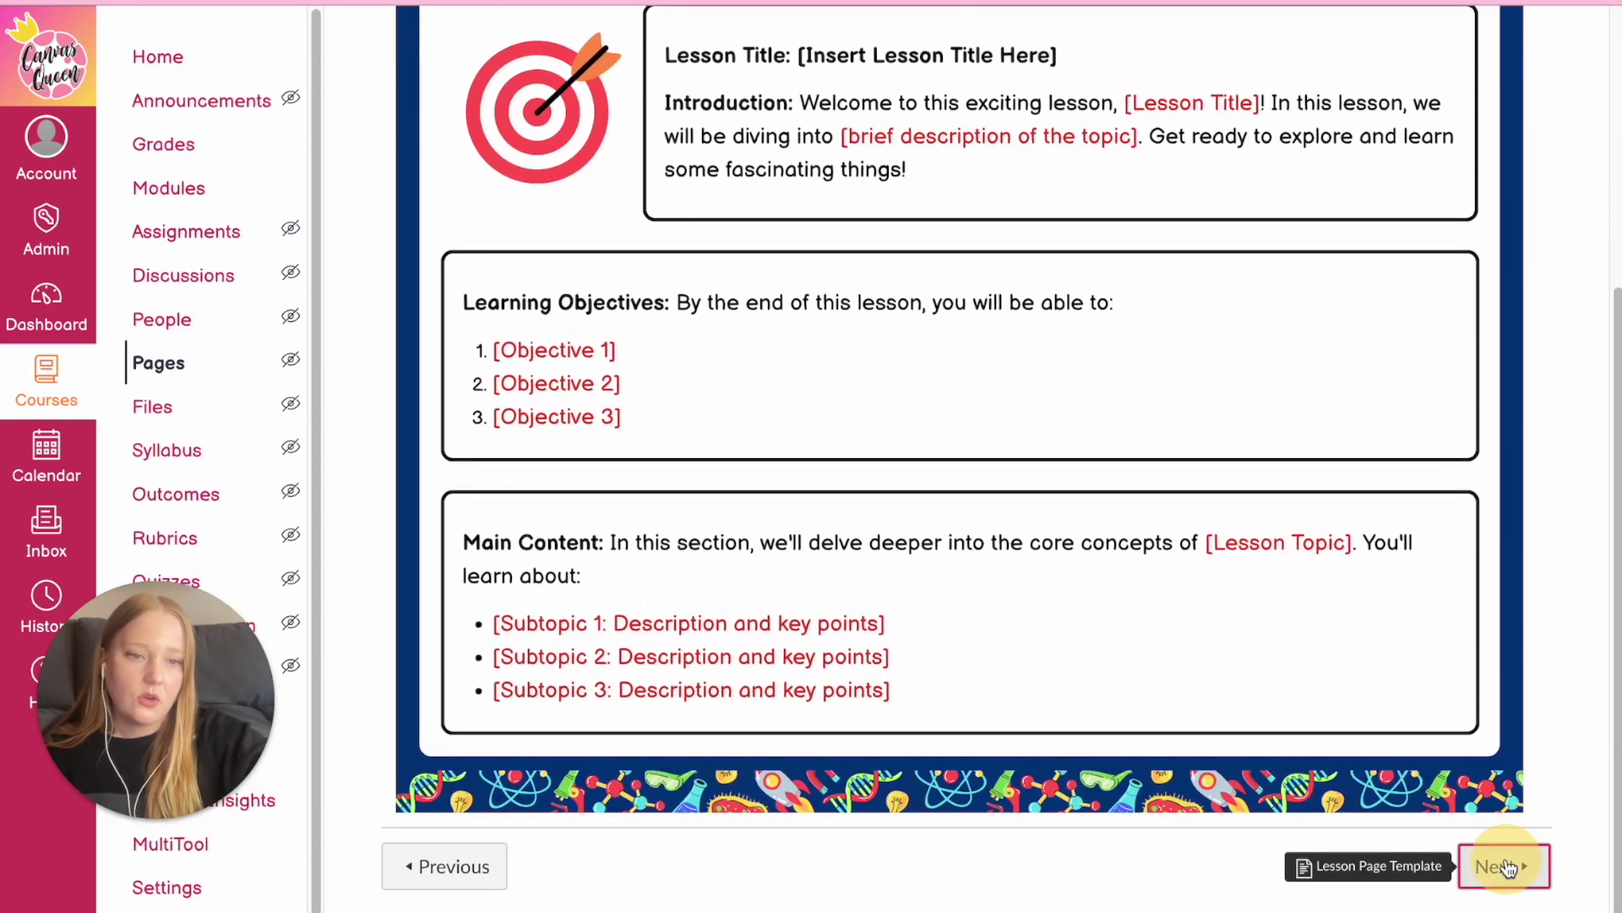
{"action": "left_click", "coordinate": [1508, 867]}
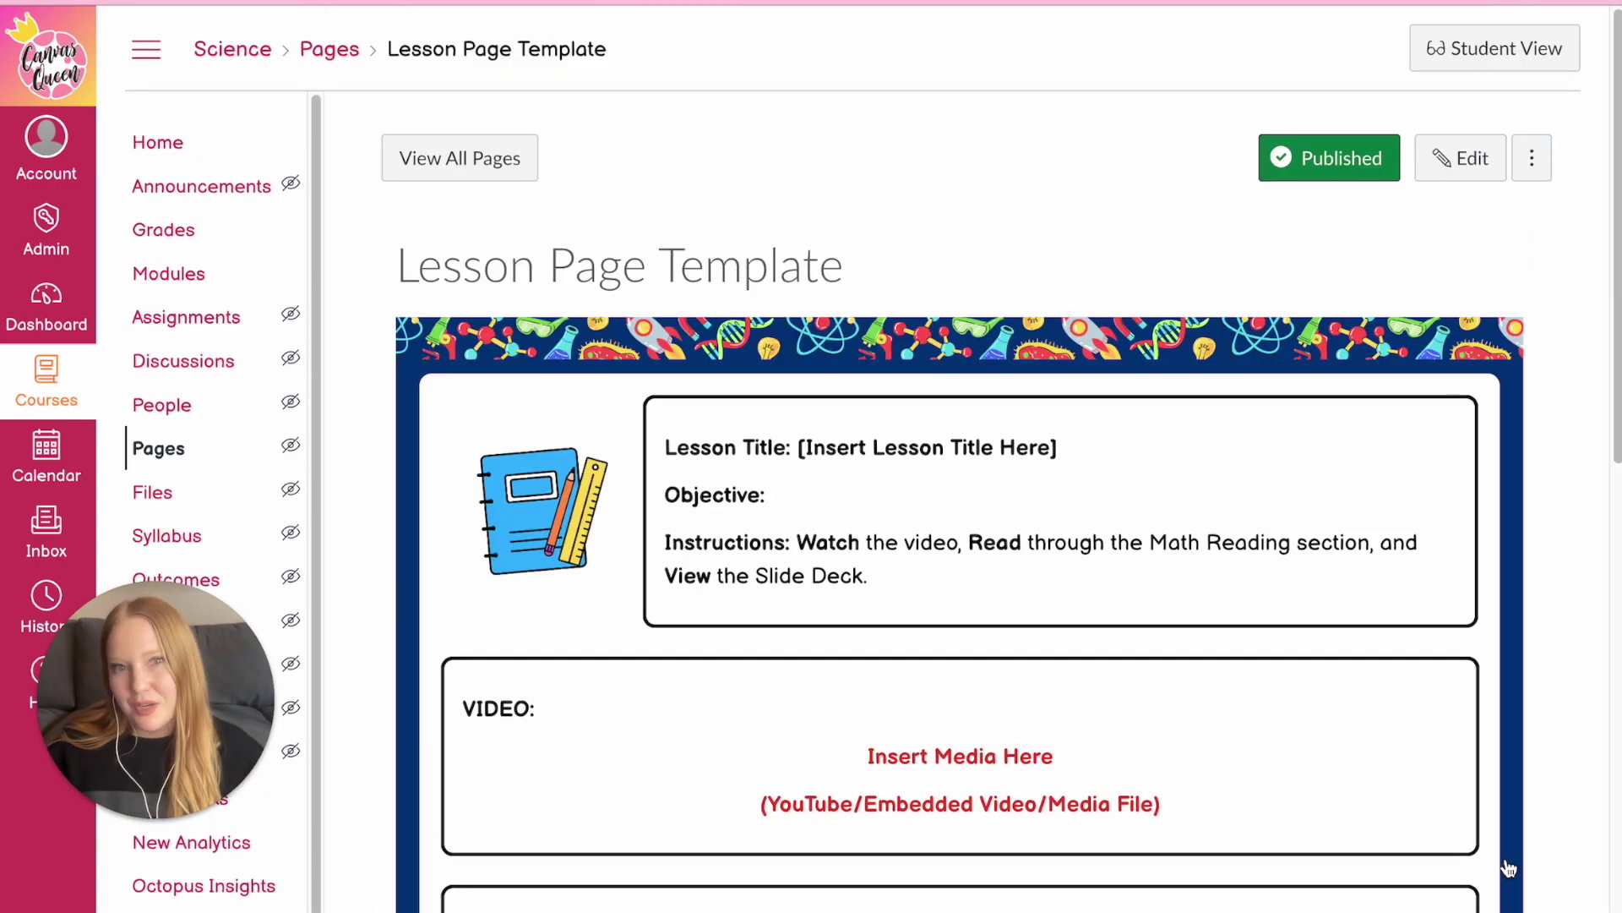